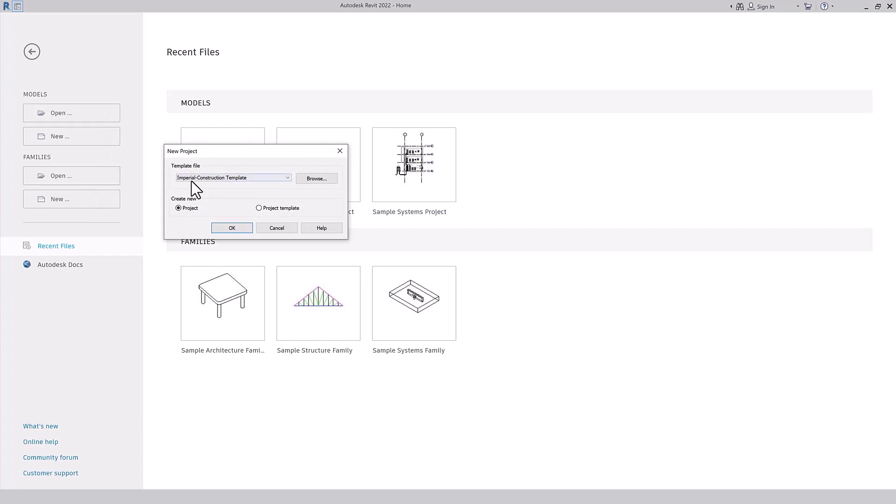
# - Create a new project from the Metric-Architectural Template, keeping Create new set to Project
pyautogui.click(191, 181)
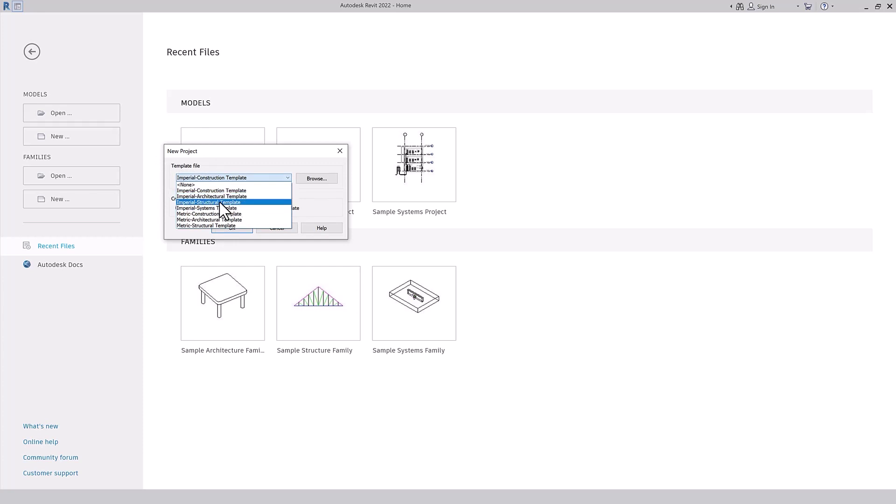
pyautogui.click(196, 219)
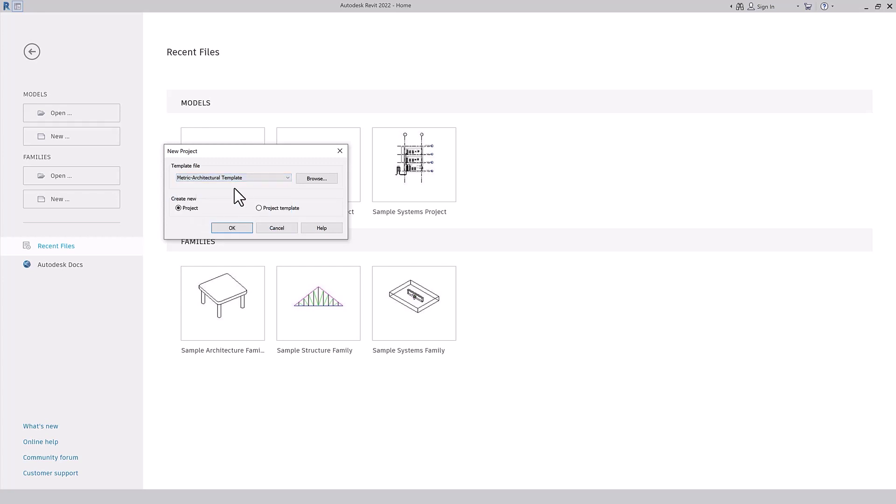
pyautogui.click(179, 208)
pyautogui.click(234, 230)
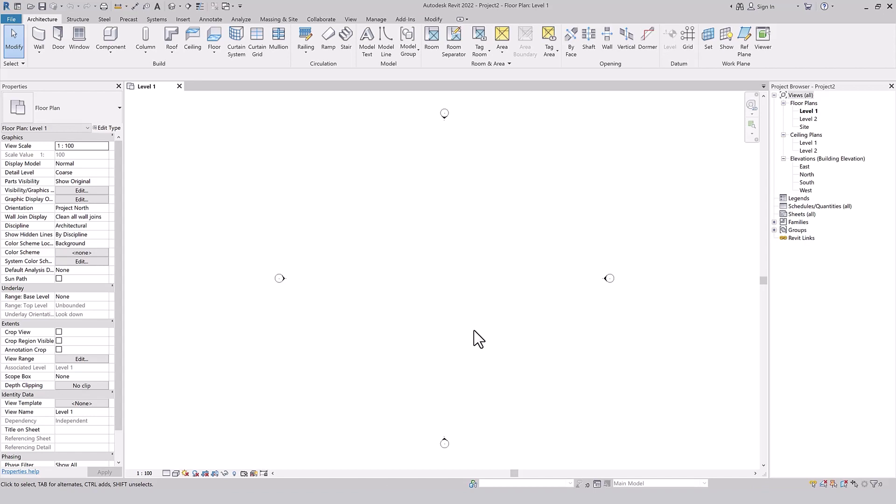
# - Change the project's Length format to Meters and centimeters in Project Units and confirm
pyautogui.press('u')
pyautogui.press('n')
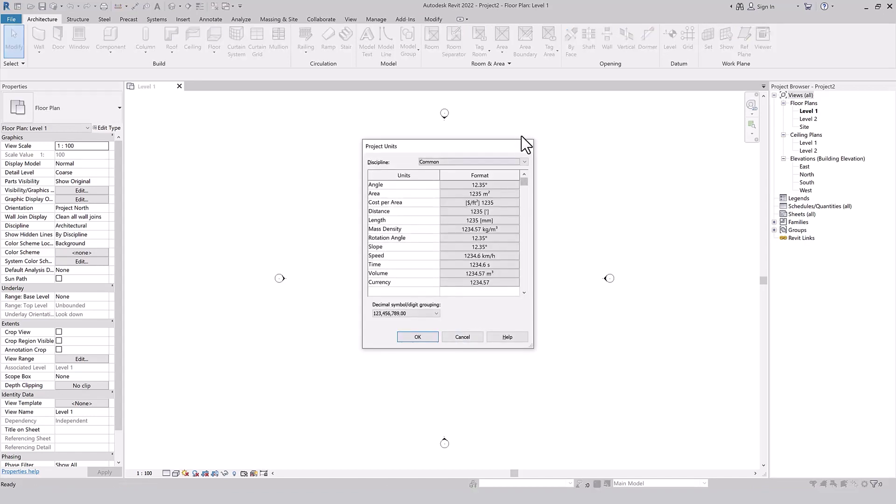
pyautogui.click(525, 146)
pyautogui.click(378, 19)
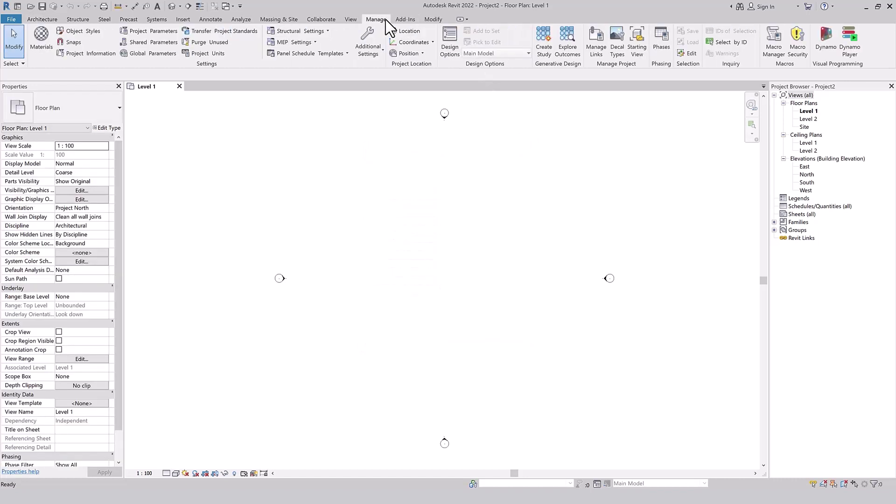
pyautogui.click(208, 52)
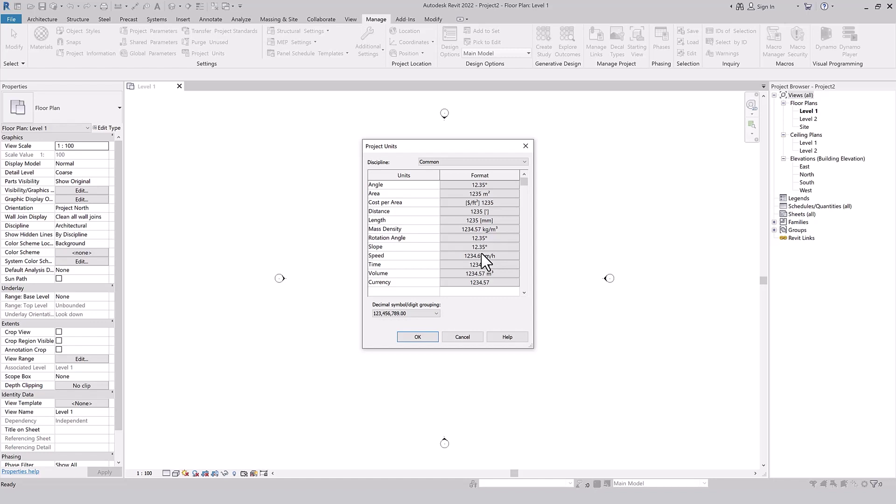
pyautogui.click(495, 220)
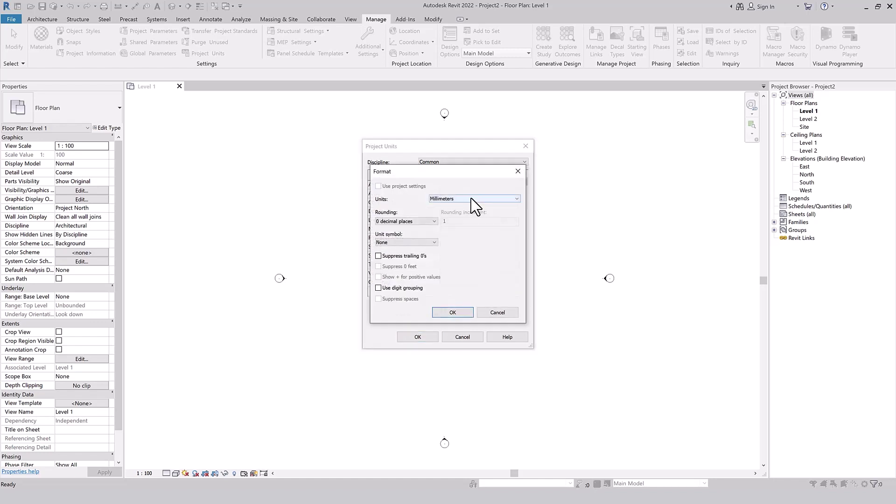
pyautogui.click(473, 199)
pyautogui.click(460, 258)
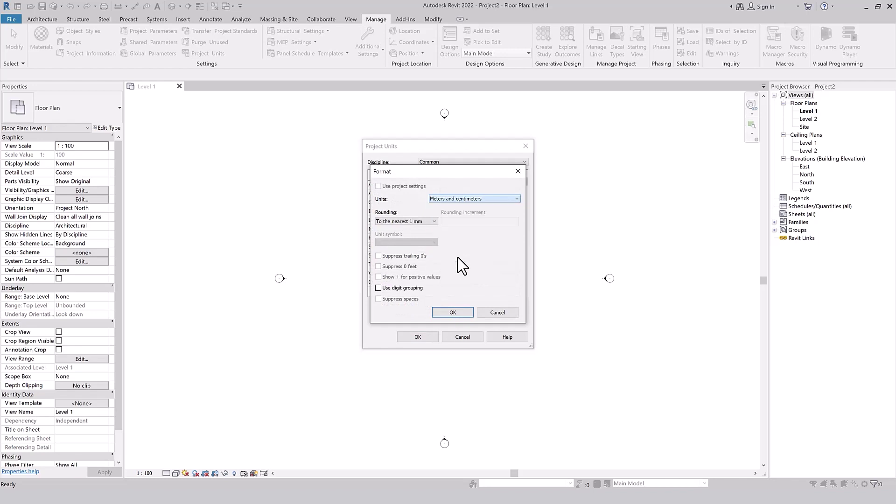
pyautogui.click(452, 313)
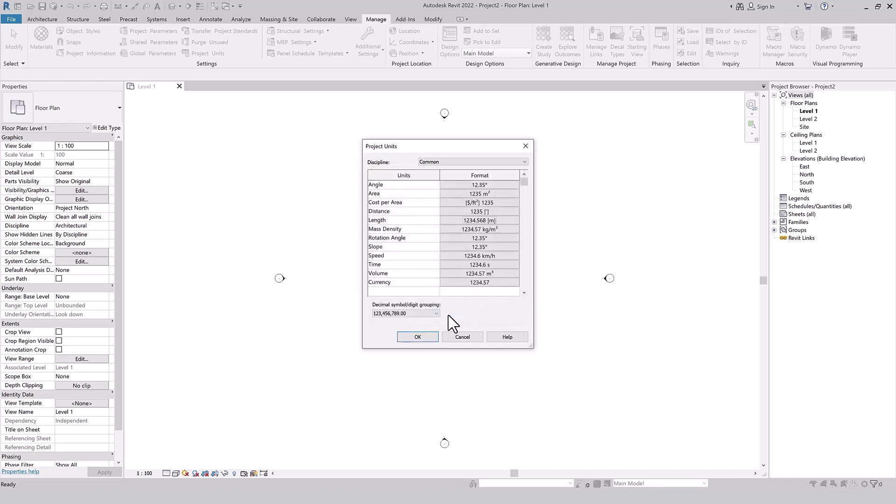
pyautogui.click(418, 337)
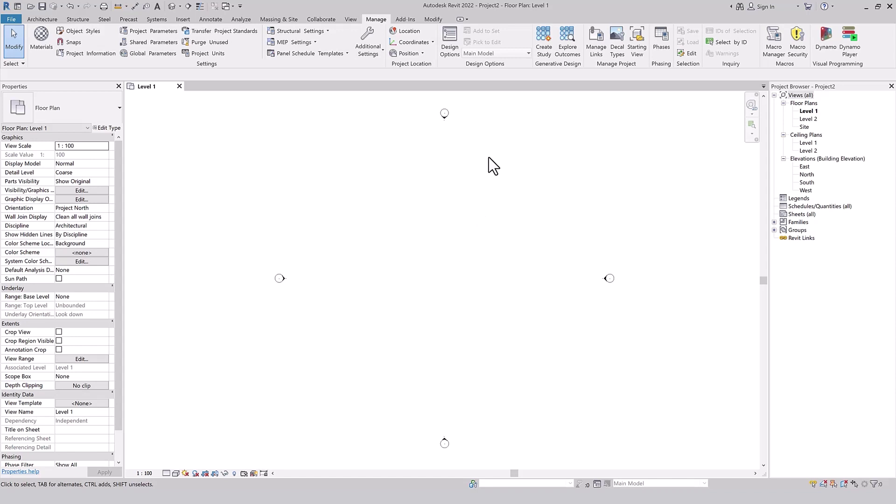
# - Review the plan's 1 : 100 scale and Coarse detail level, then return to the Architecture tools
pyautogui.click(152, 475)
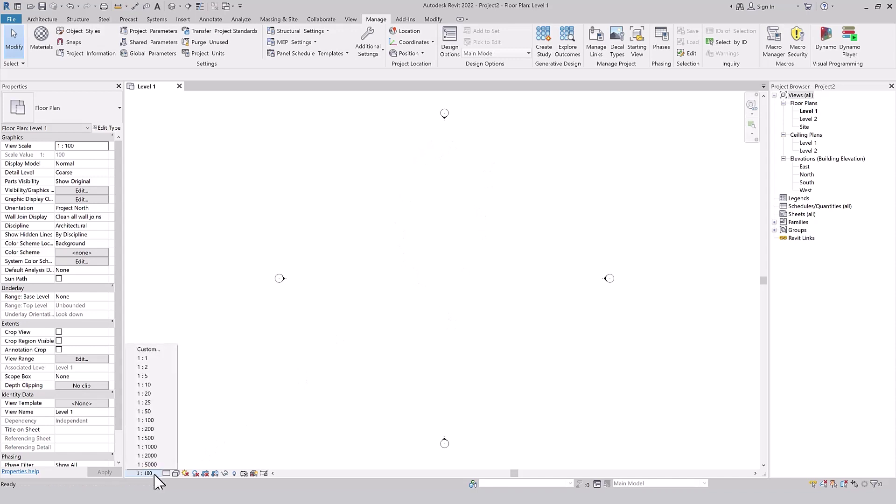
pyautogui.click(167, 474)
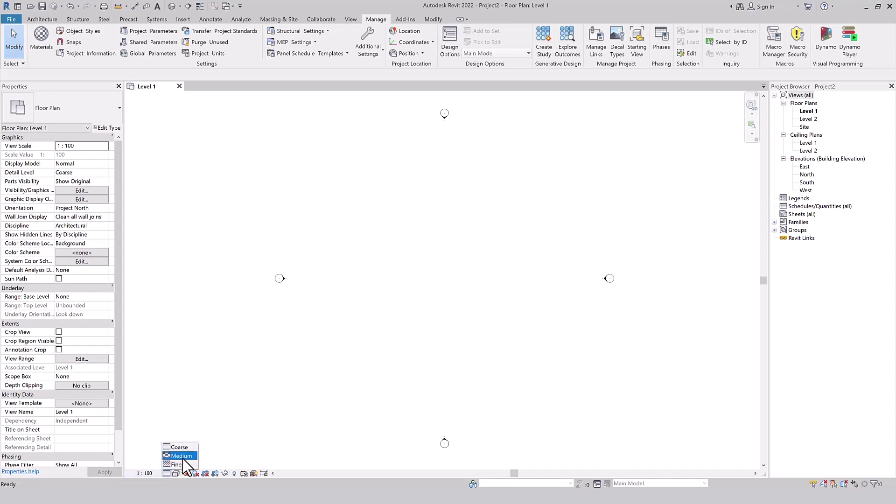
pyautogui.click(404, 357)
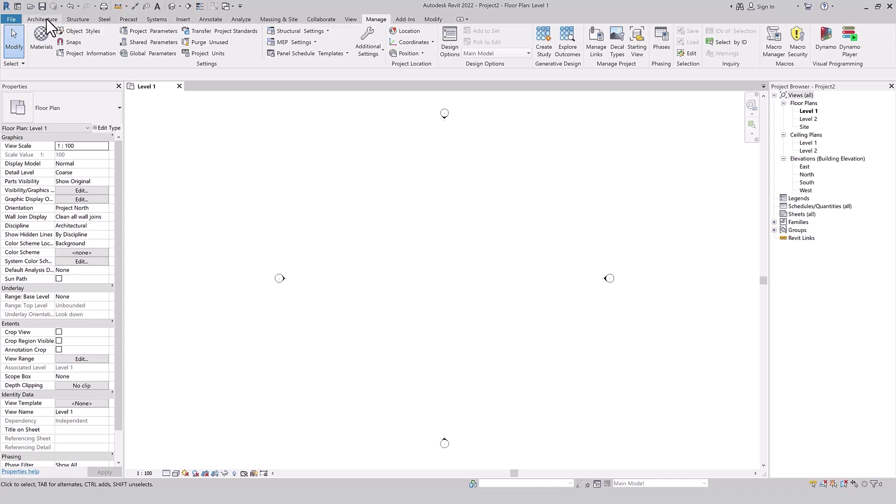
pyautogui.click(39, 19)
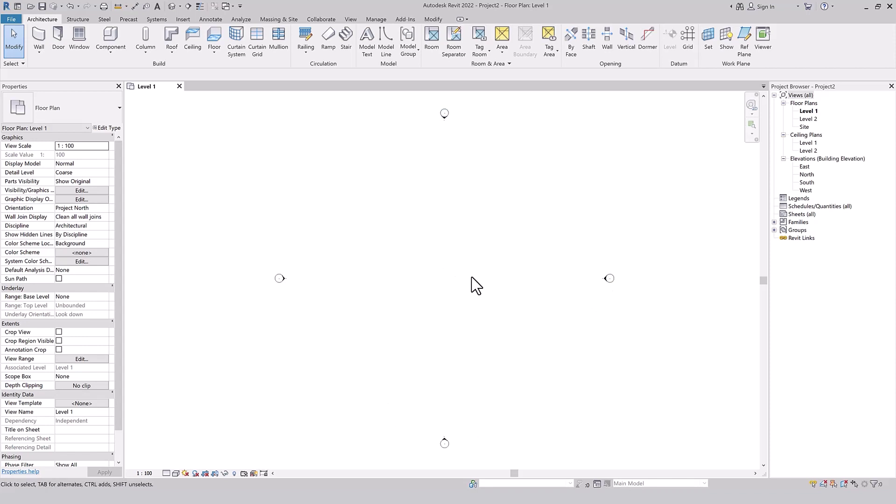
pyautogui.moveTo(488, 98); pyautogui.dragTo(400, 143)
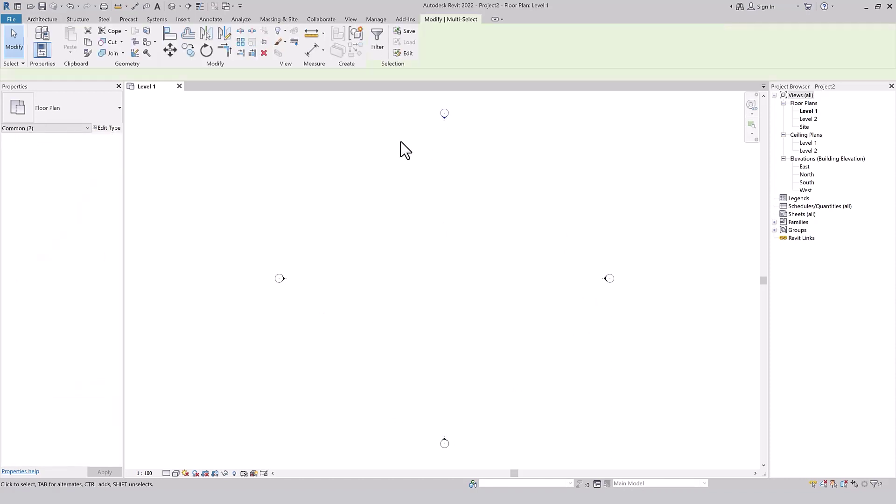
pyautogui.click(877, 484)
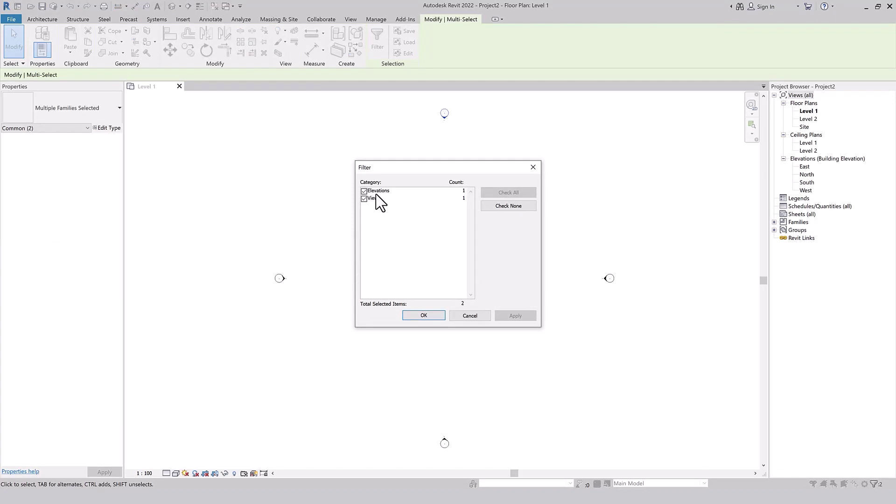
pyautogui.click(469, 316)
pyautogui.click(539, 362)
pyautogui.scroll(-1, 539, 363)
pyautogui.moveTo(438, 385); pyautogui.dragTo(261, 455)
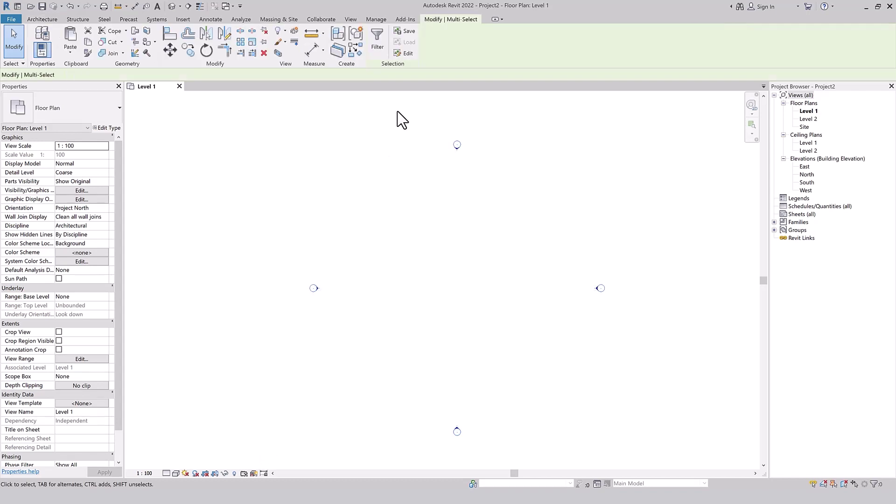
pyautogui.click(378, 44)
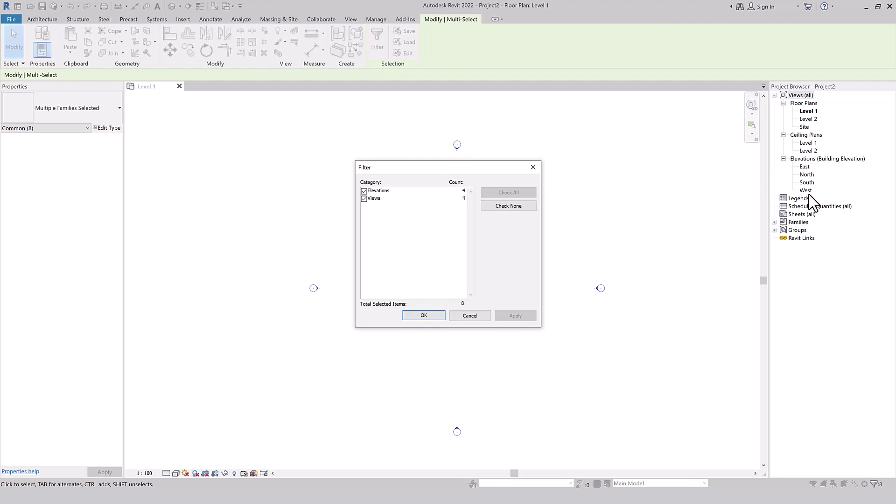
pyautogui.click(533, 167)
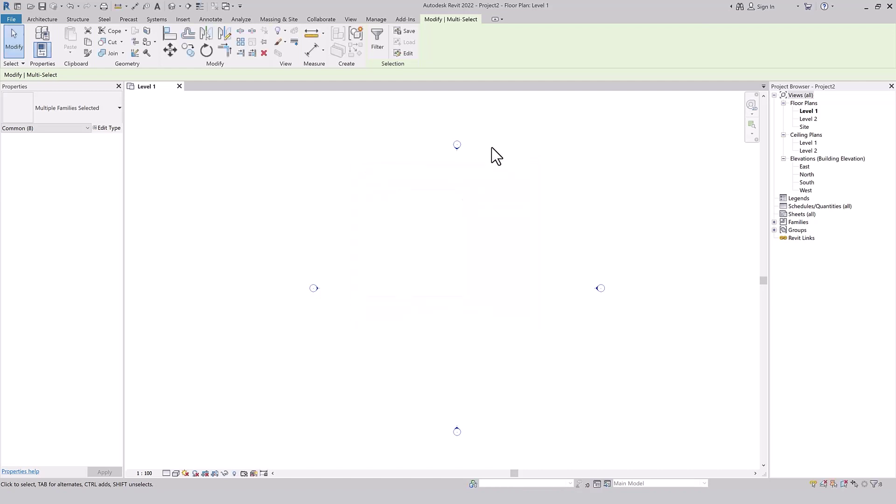
pyautogui.press('Escape')
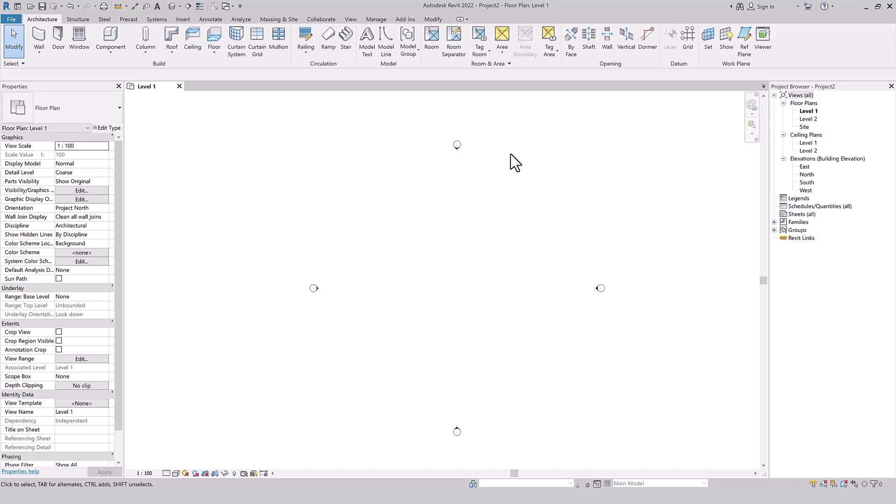
pyautogui.click(801, 95)
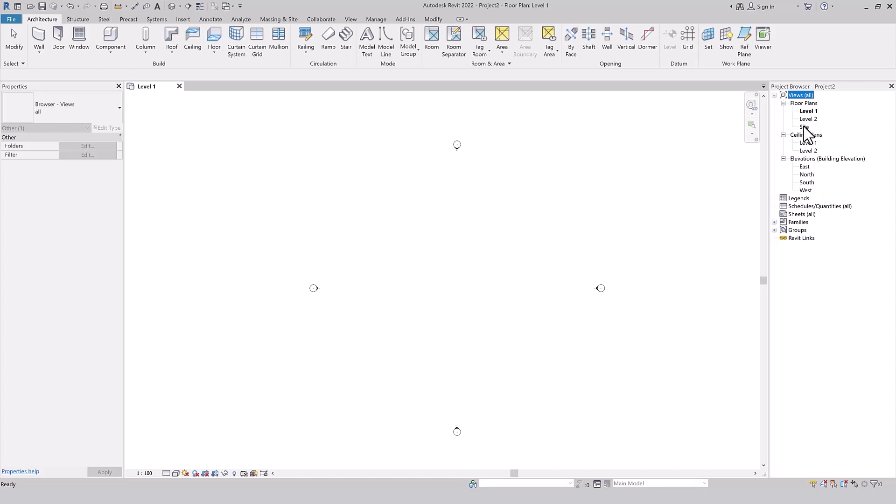
pyautogui.click(804, 127)
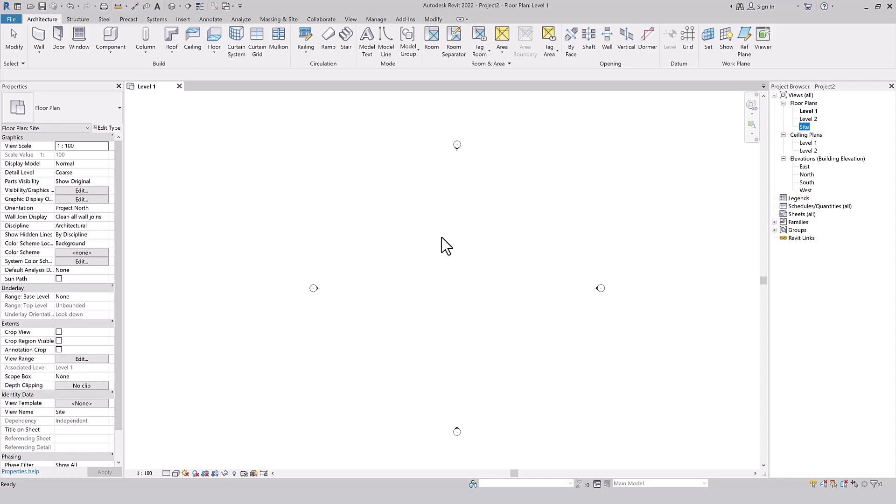
pyautogui.click(38, 42)
pyautogui.click(94, 110)
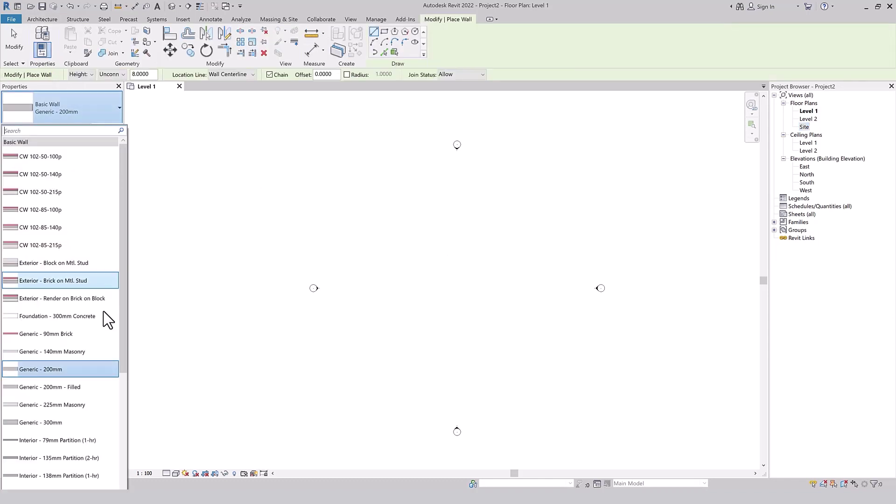
pyautogui.scroll(-4, 96, 311)
pyautogui.scroll(4, 82, 397)
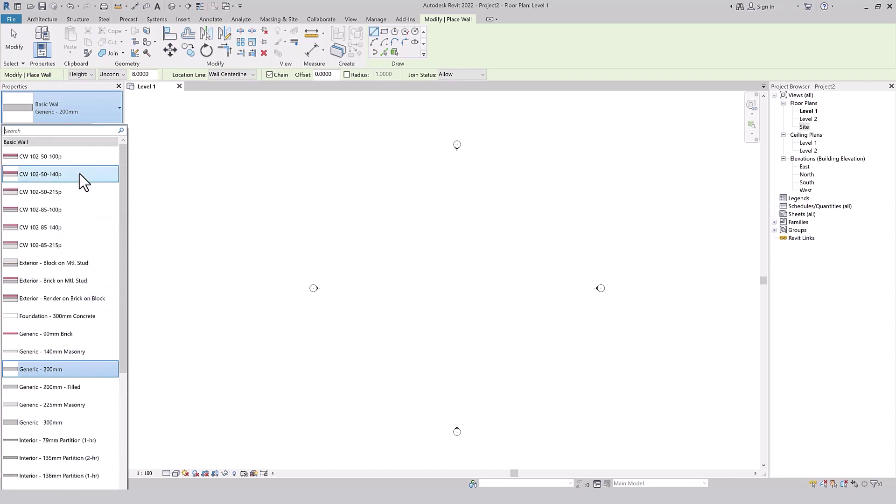
pyautogui.scroll(-4, 80, 420)
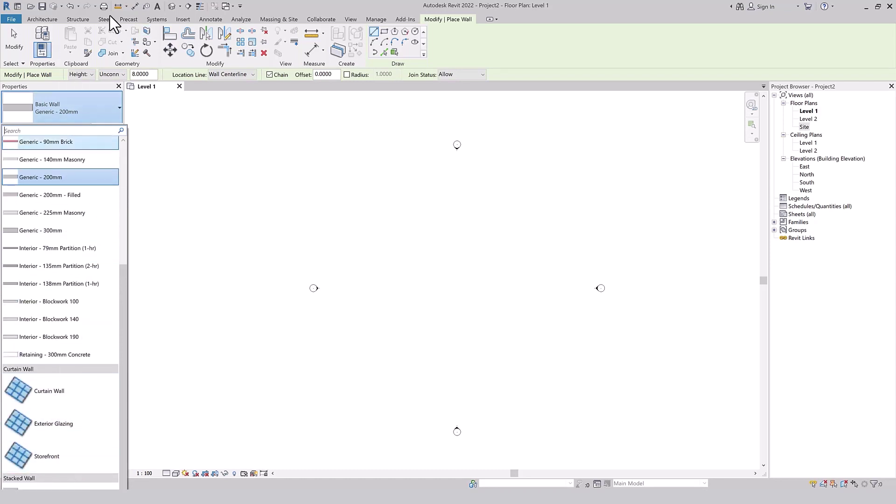
pyautogui.press('Escape')
pyautogui.press('Escape')
pyautogui.click(59, 38)
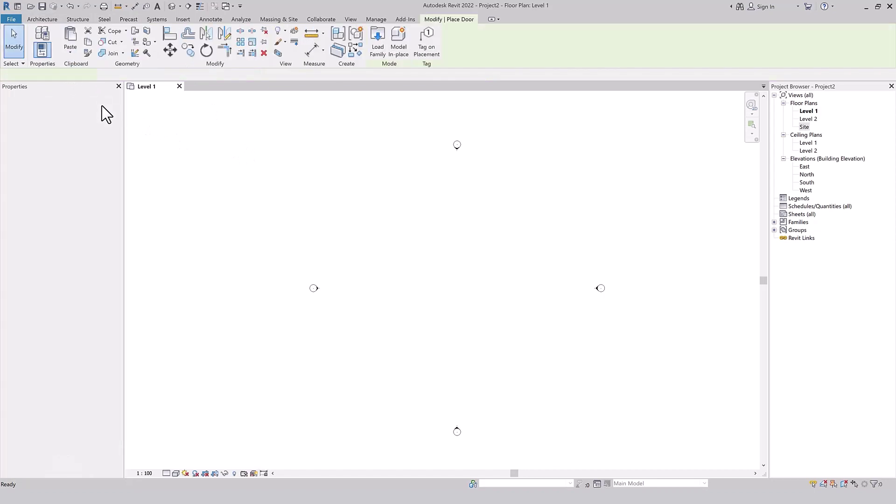
pyautogui.click(105, 113)
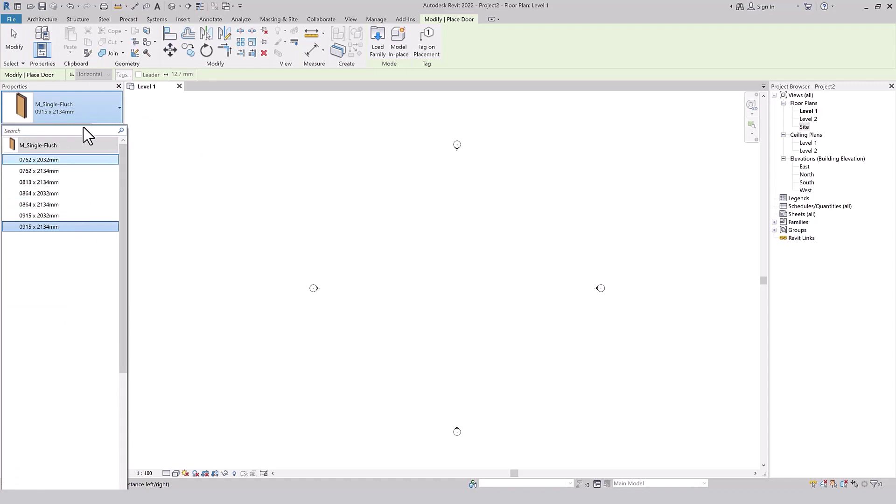
pyautogui.press('Escape')
pyautogui.press('Escape')
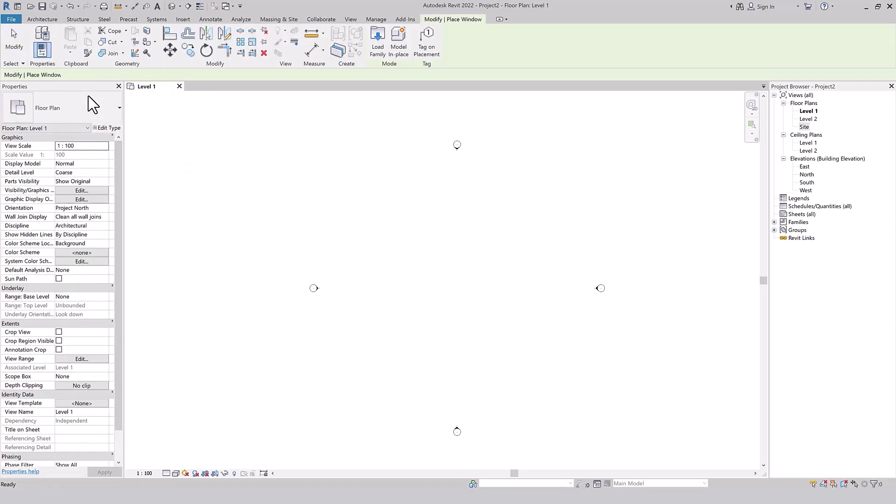
pyautogui.click(88, 105)
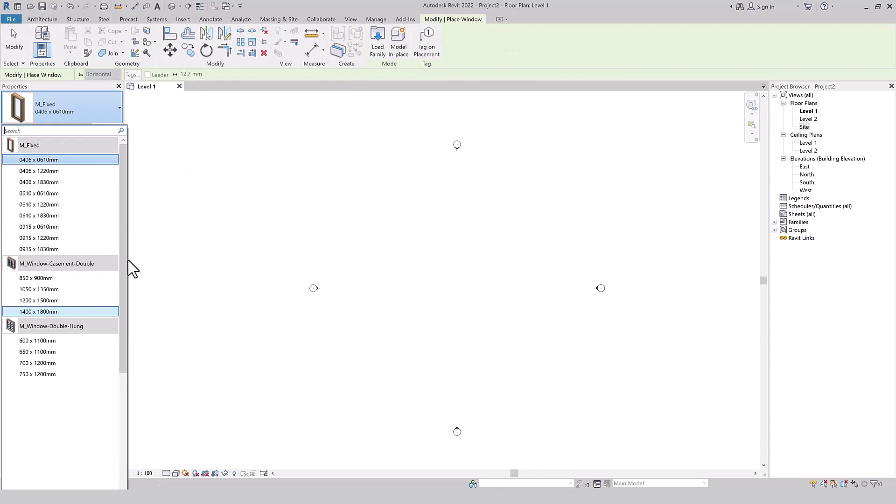
pyautogui.press('Escape')
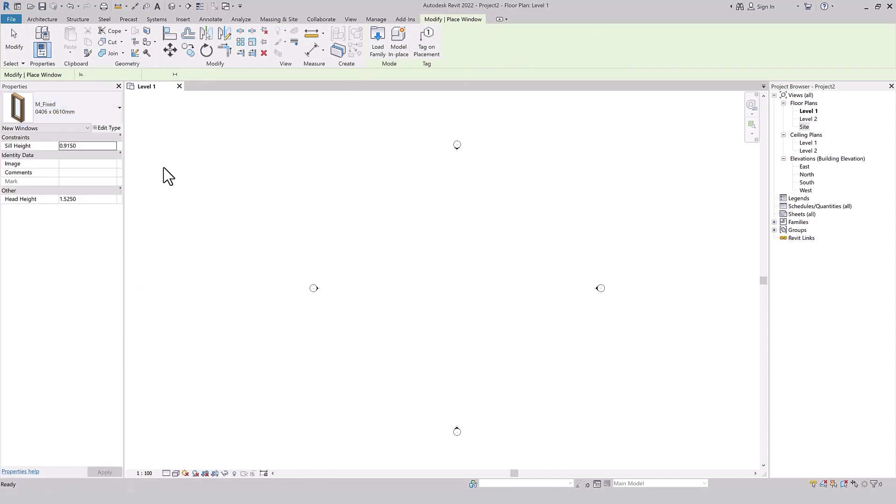
pyautogui.press('Escape')
pyautogui.click(111, 44)
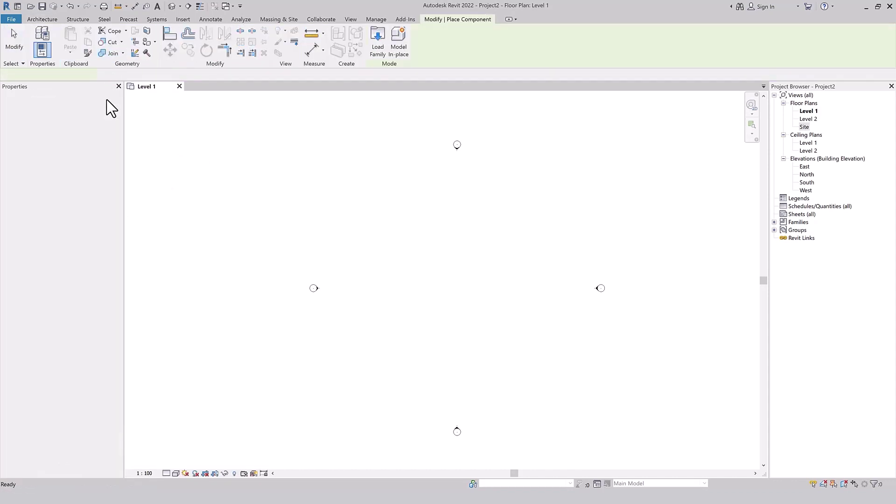
pyautogui.click(100, 112)
pyautogui.scroll(-5, 47, 234)
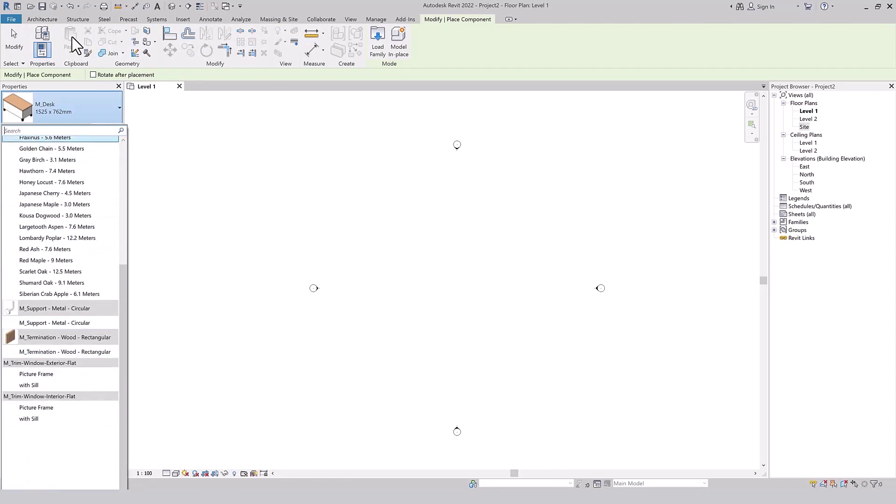
pyautogui.press('Escape')
pyautogui.press('Escape')
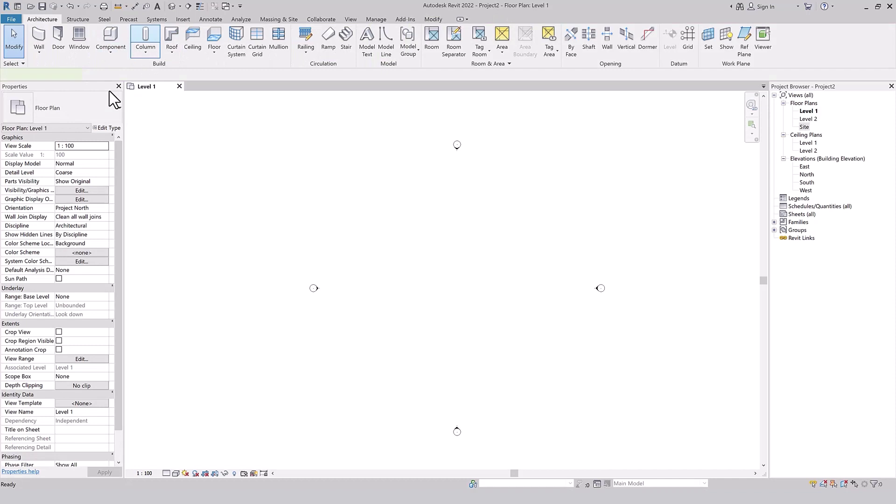
pyautogui.click(80, 115)
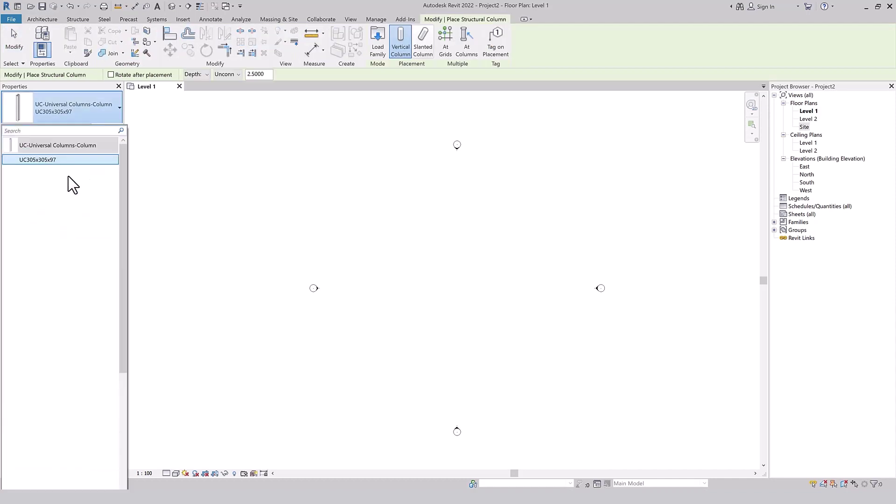
pyautogui.click(41, 159)
pyautogui.press('Escape')
pyautogui.press('Escape')
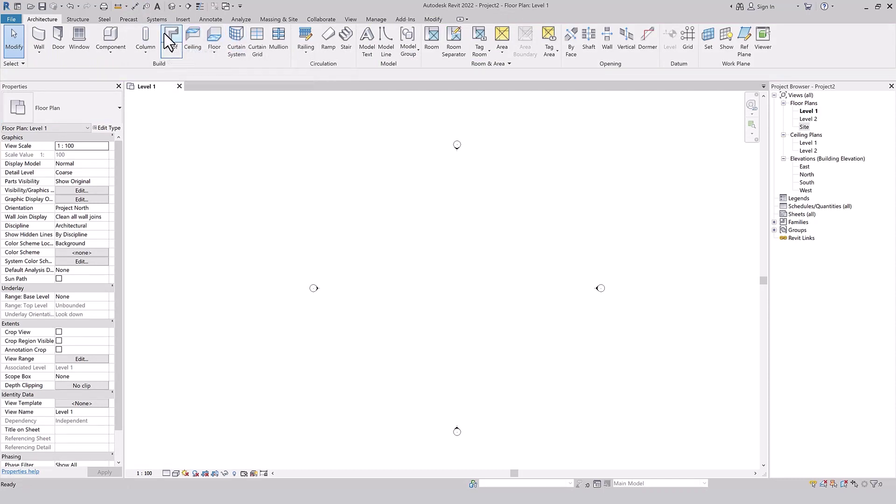
pyautogui.click(279, 40)
pyautogui.click(88, 107)
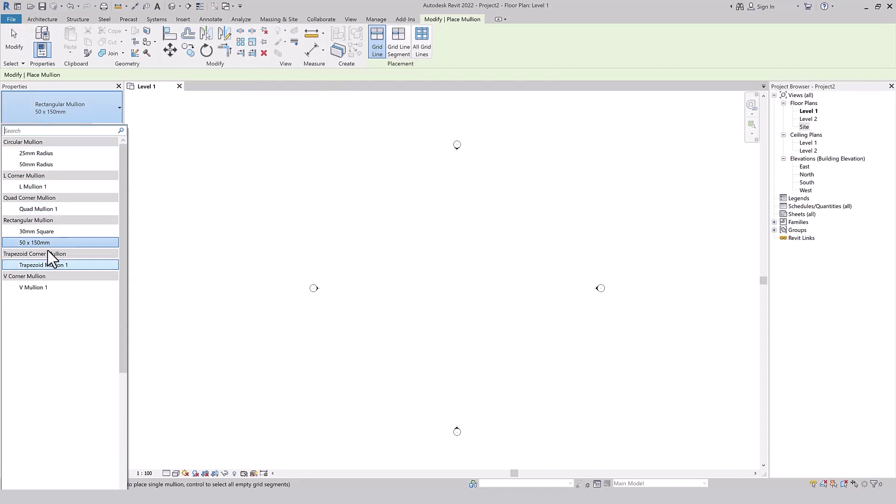
pyautogui.click(57, 186)
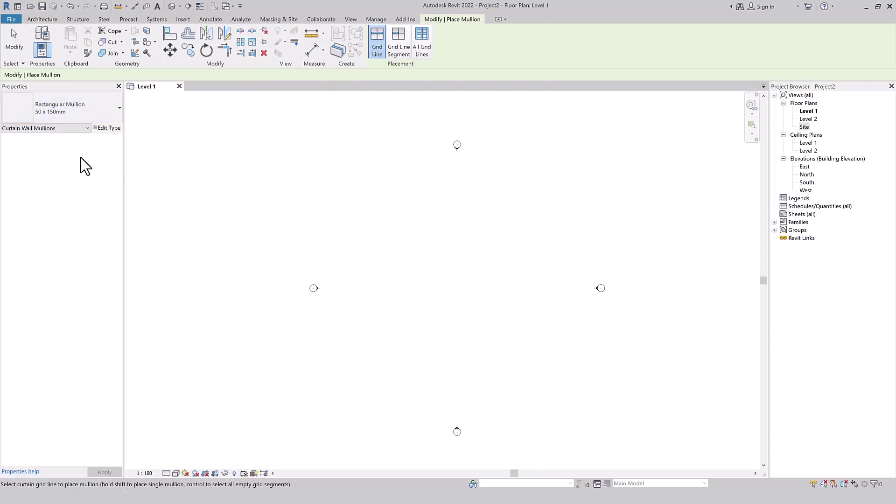
pyautogui.press('Escape')
pyautogui.press('Escape')
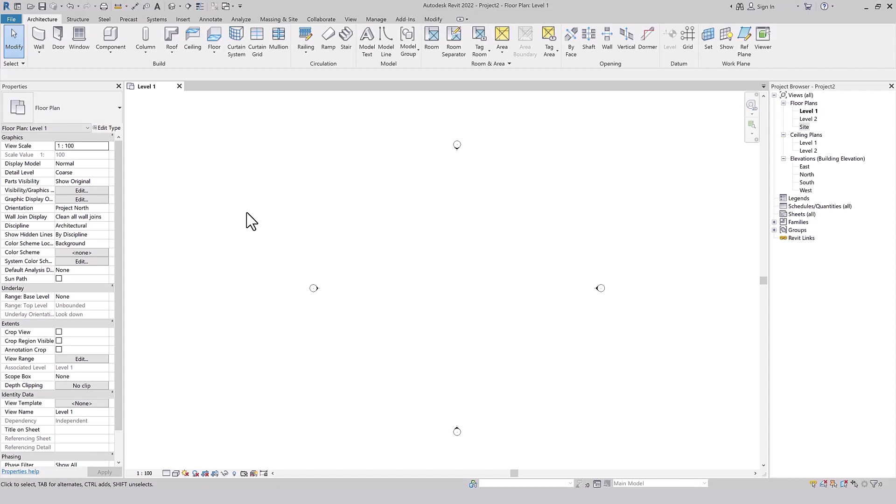
pyautogui.click(305, 35)
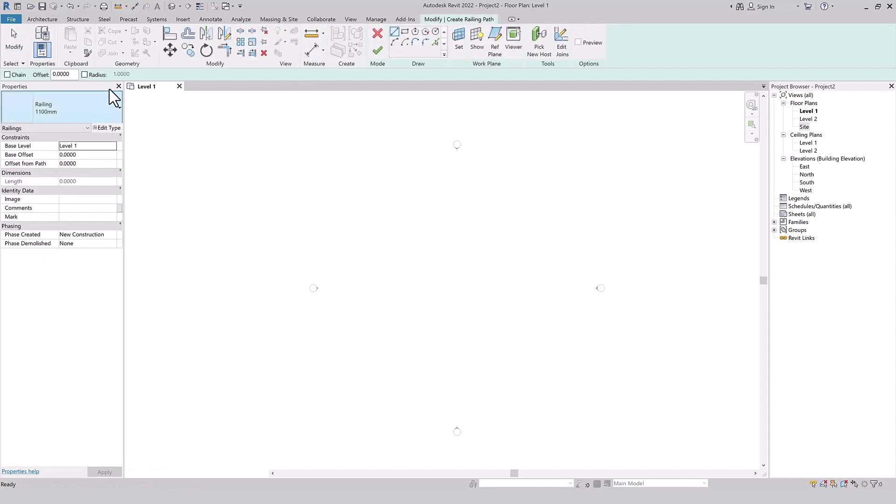
pyautogui.click(97, 111)
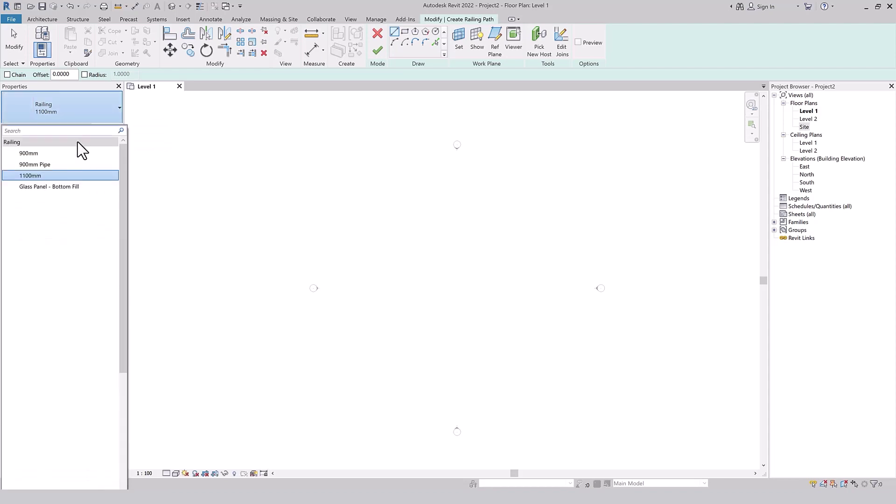
pyautogui.click(87, 164)
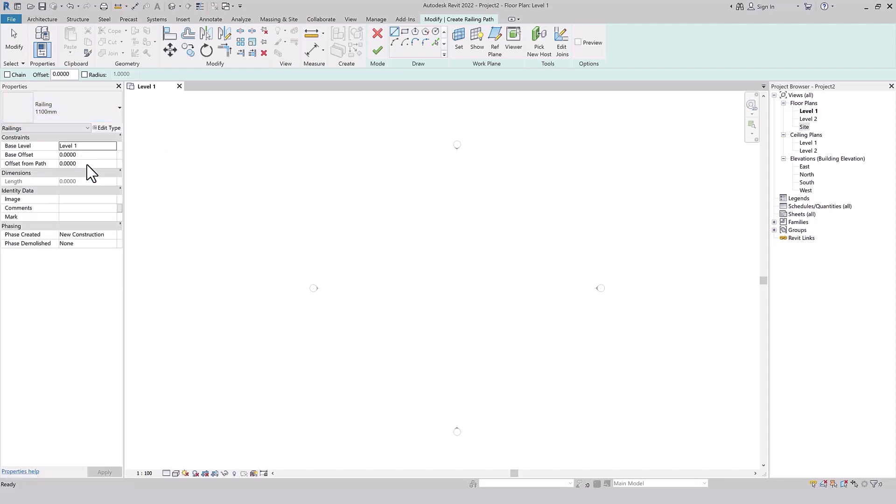
pyautogui.click(377, 34)
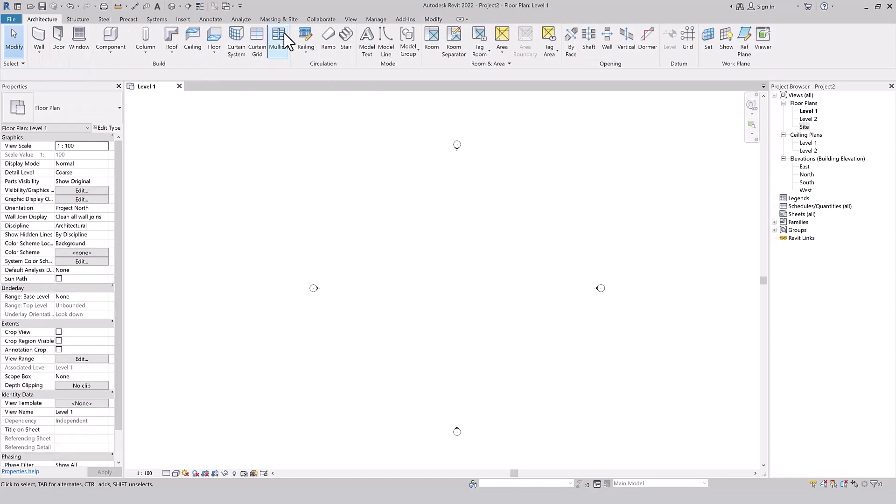
pyautogui.click(291, 21)
pyautogui.click(266, 49)
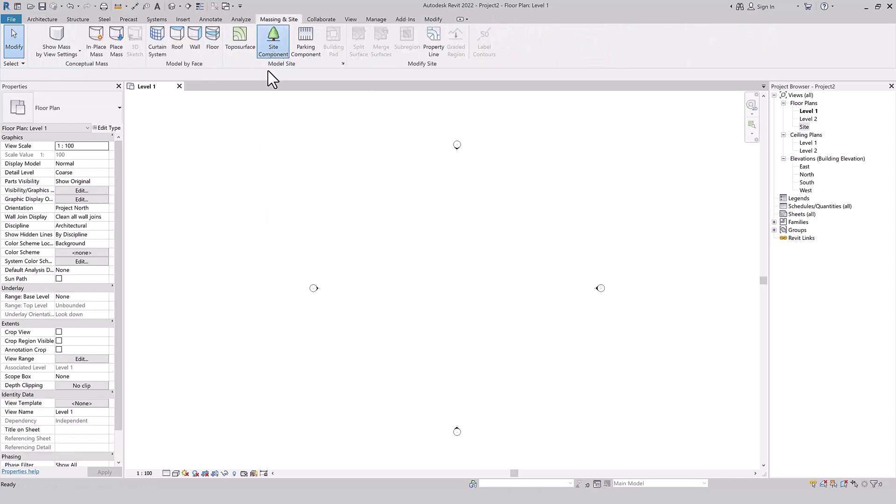
pyautogui.click(46, 112)
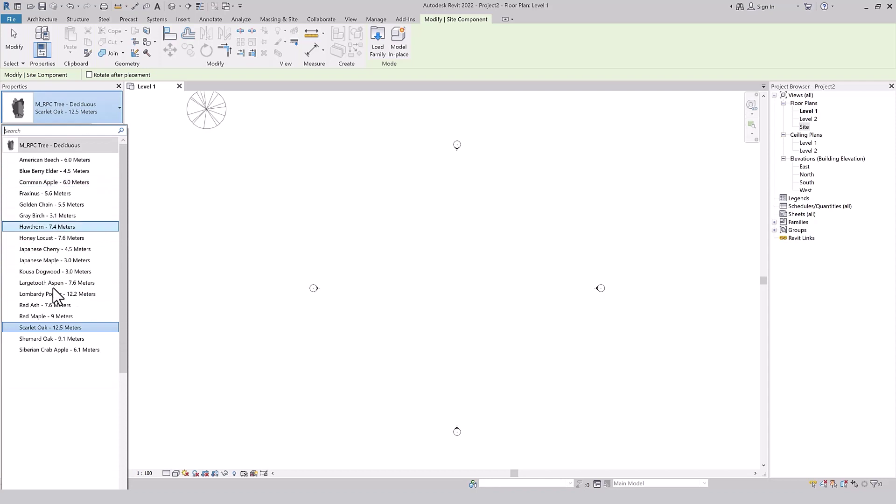
pyautogui.press('Escape')
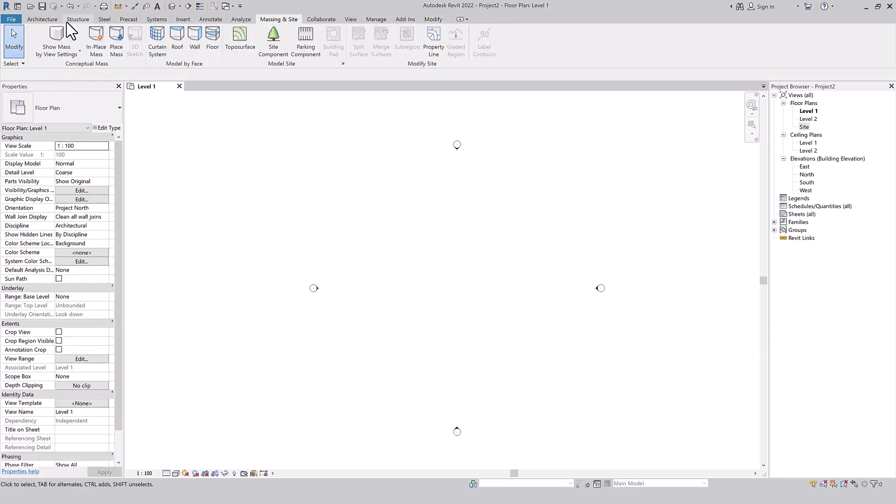
pyautogui.click(42, 19)
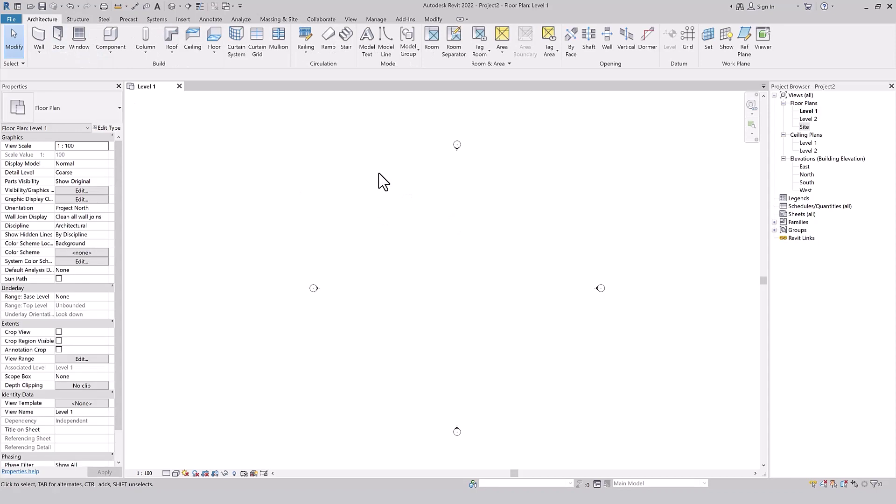
# - Expand Families in the Project Browser to review the loaded Railings and Doors, then collapse them
pyautogui.click(774, 222)
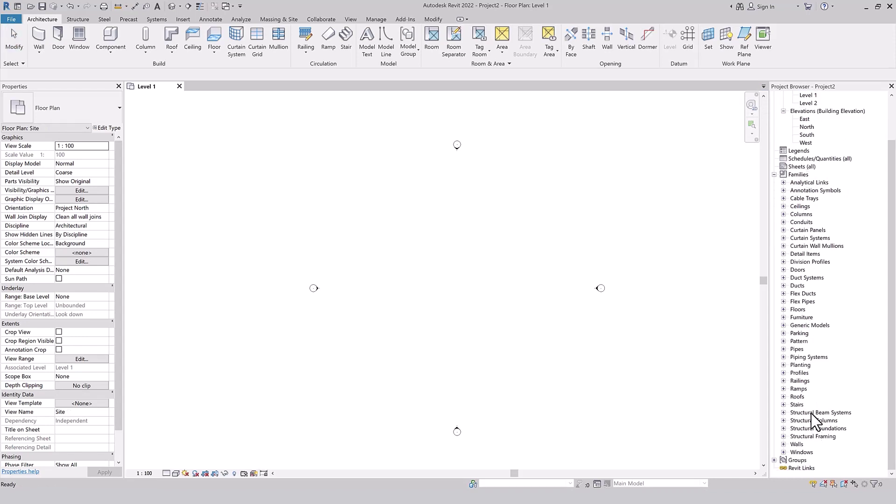
pyautogui.click(783, 381)
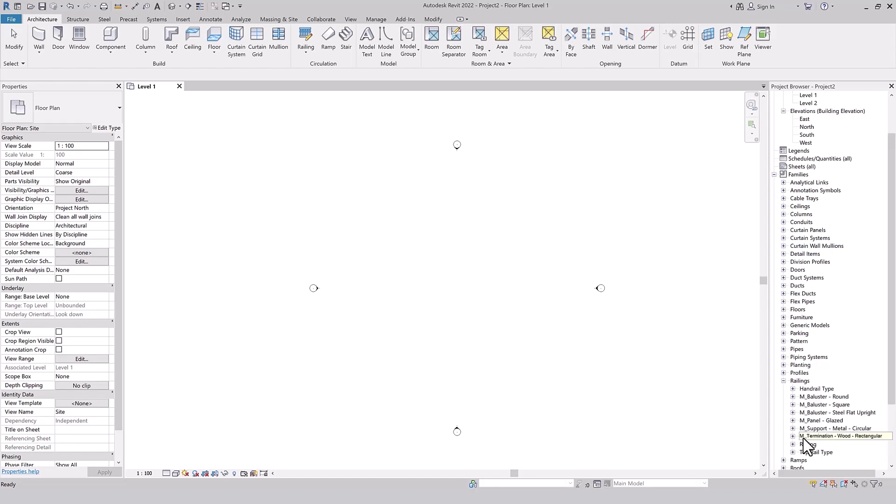
pyautogui.click(784, 381)
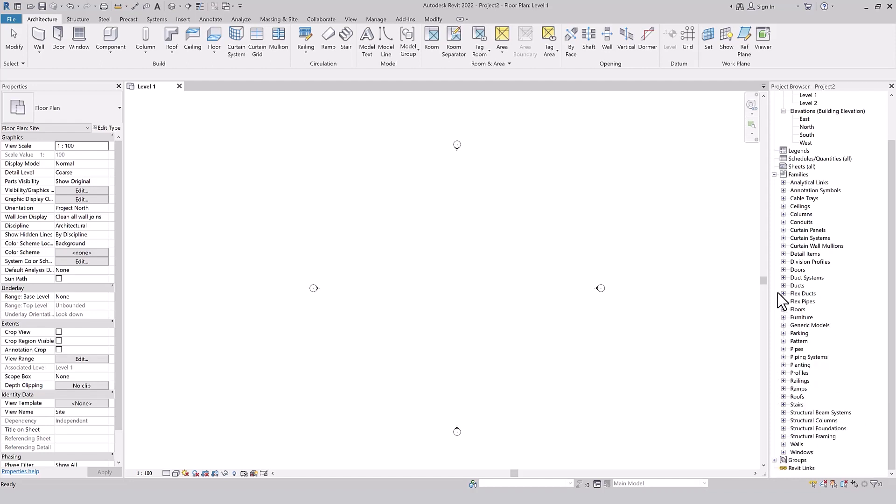
pyautogui.click(783, 270)
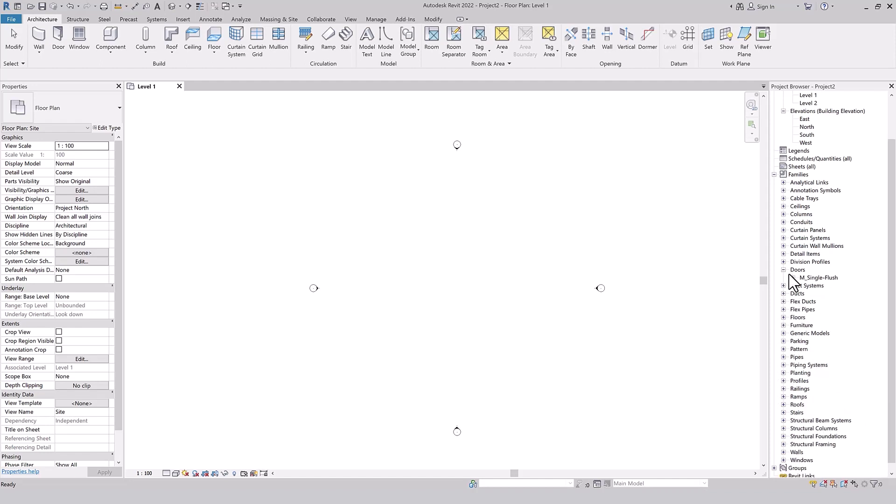
pyautogui.click(783, 270)
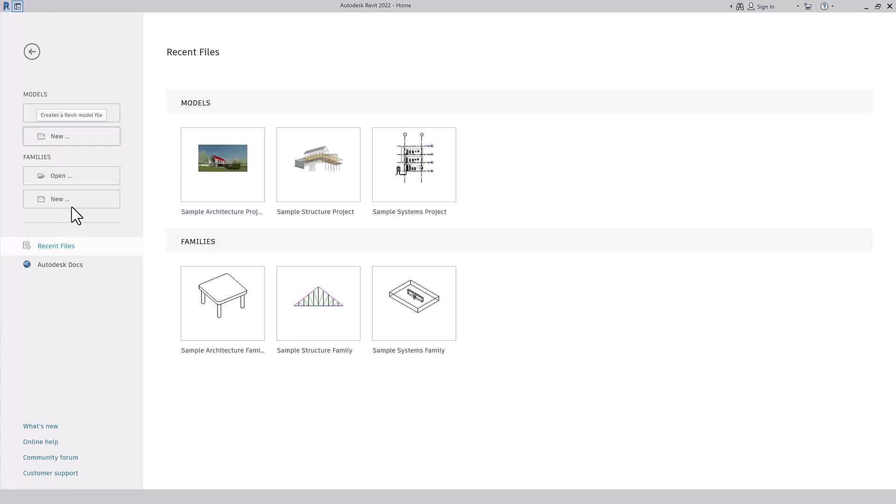
# - Create a new metric project template from <None>, opening Template1
pyautogui.hotkey('ctrl', 'n')
pyautogui.click(186, 178)
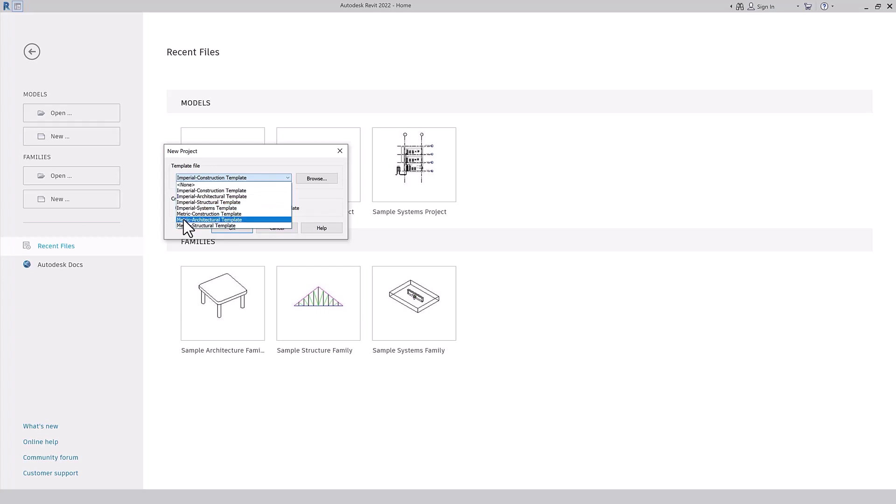
pyautogui.click(193, 185)
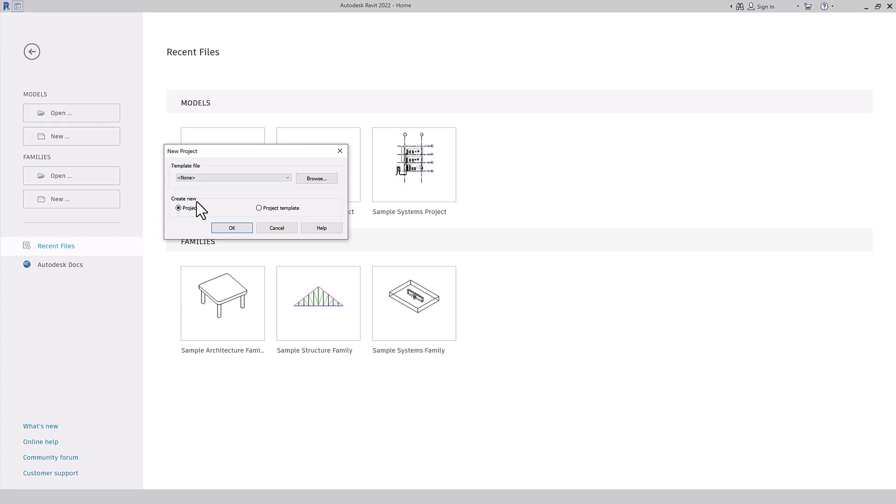
pyautogui.click(265, 208)
pyautogui.click(232, 227)
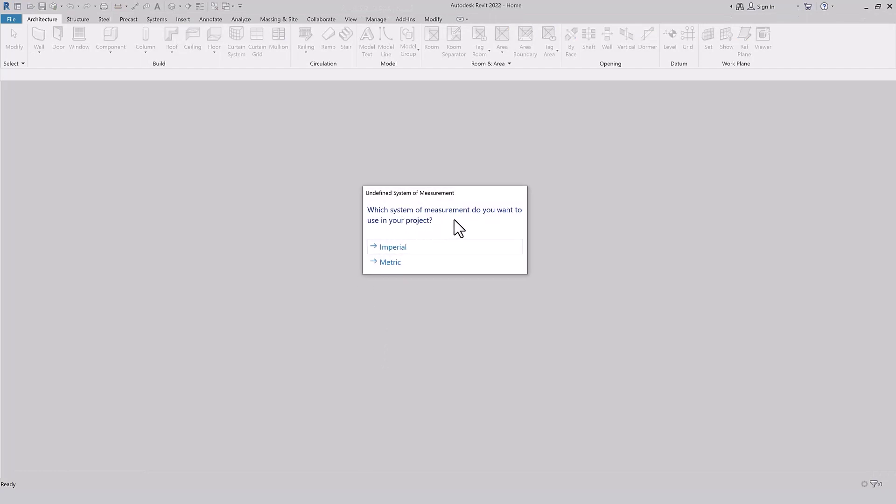
pyautogui.click(398, 263)
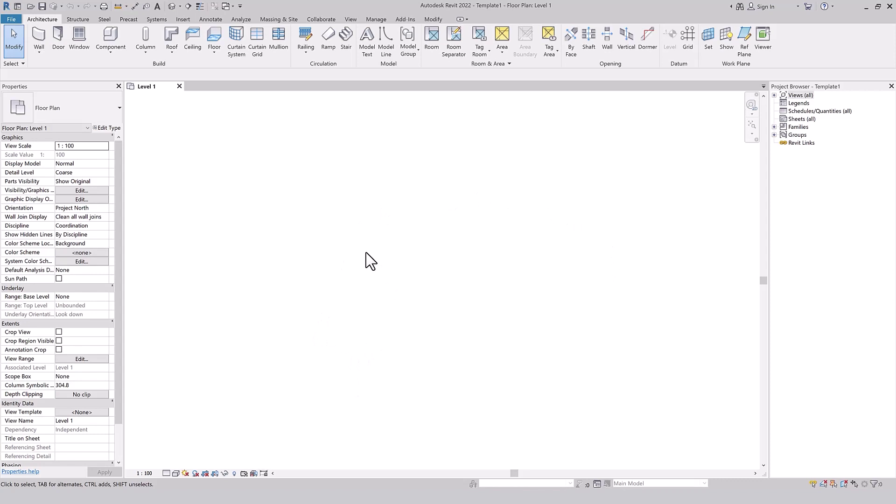
# - Expand Views to list the structural, floor and ceiling plan views
pyautogui.click(775, 95)
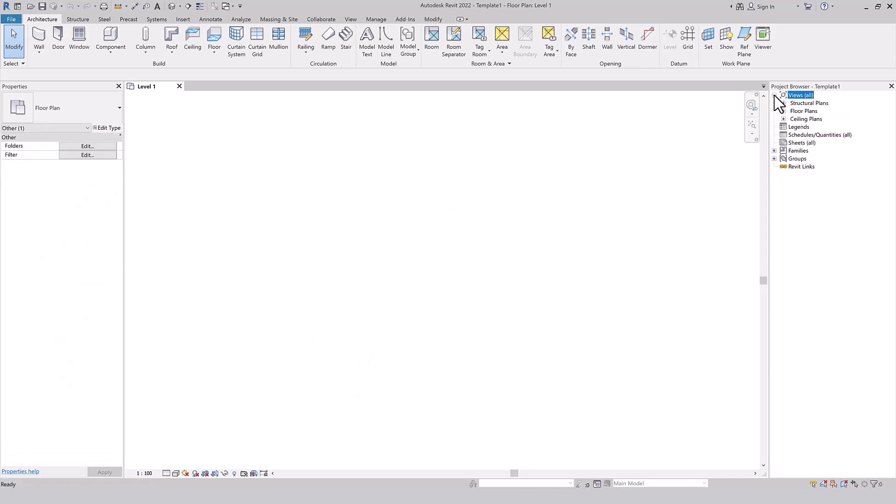
pyautogui.click(784, 103)
pyautogui.click(784, 118)
pyautogui.click(783, 134)
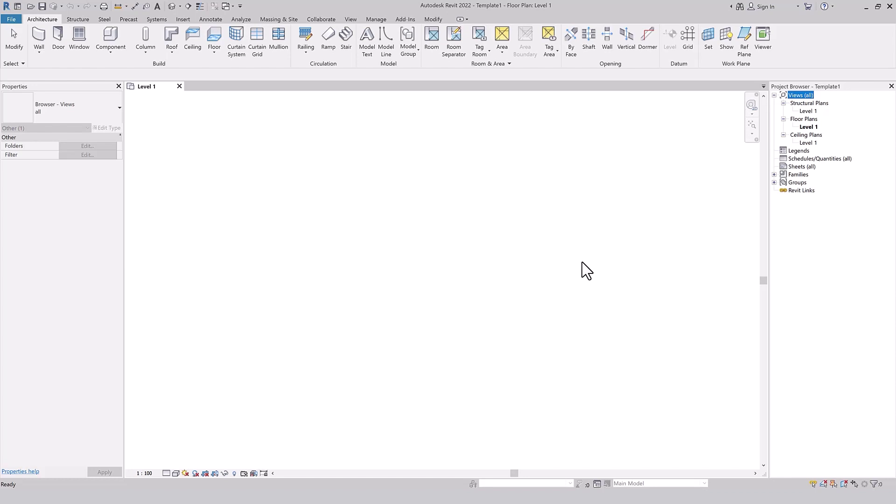
# - Expand Families > Walls to show the Basic Wall, Curtain Wall and Stacked Wall types
pyautogui.click(774, 175)
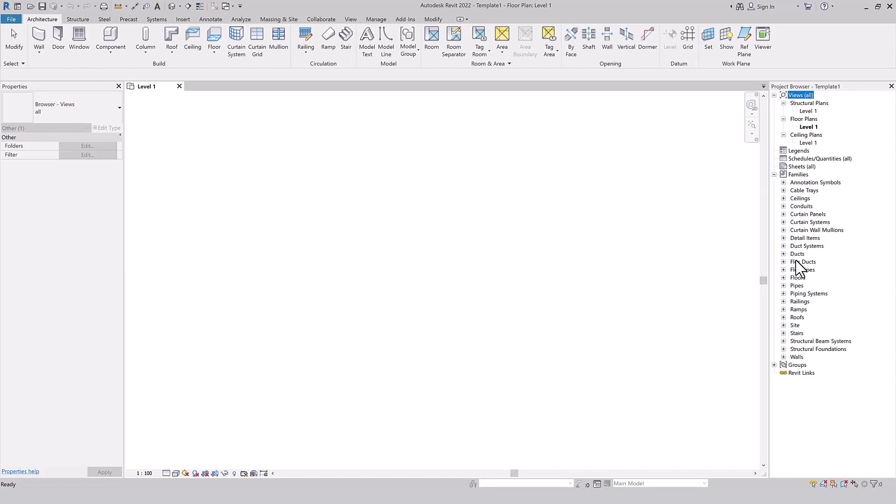
pyautogui.click(794, 278)
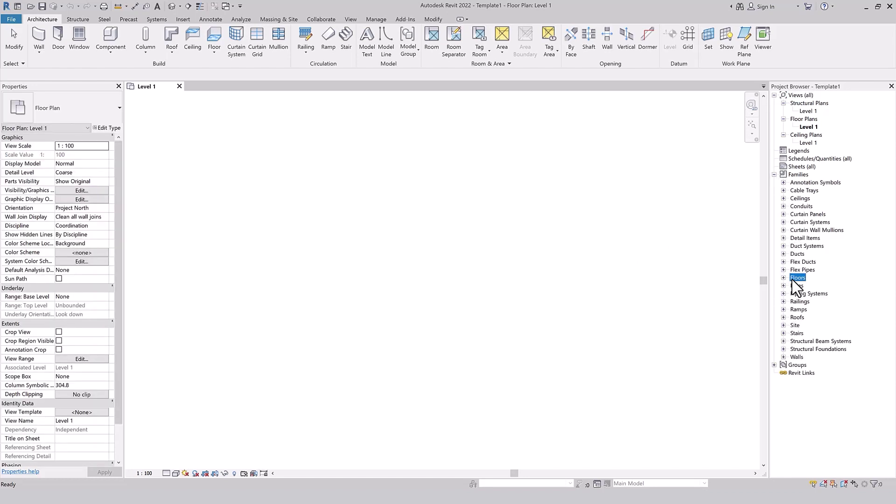
pyautogui.click(793, 357)
pyautogui.click(784, 357)
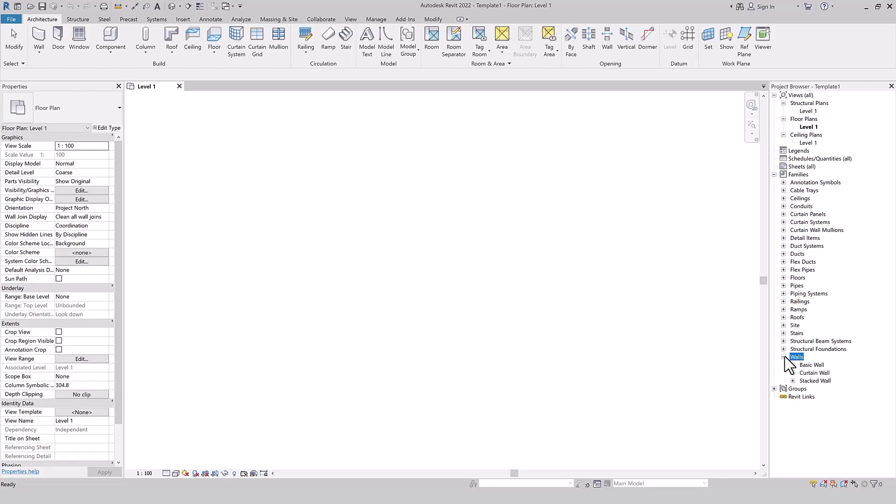
pyautogui.click(793, 365)
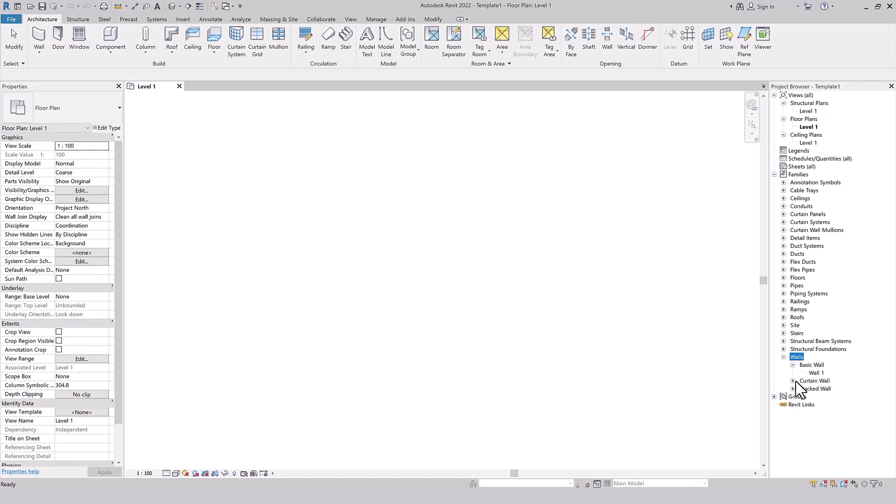
pyautogui.click(793, 380)
pyautogui.click(792, 396)
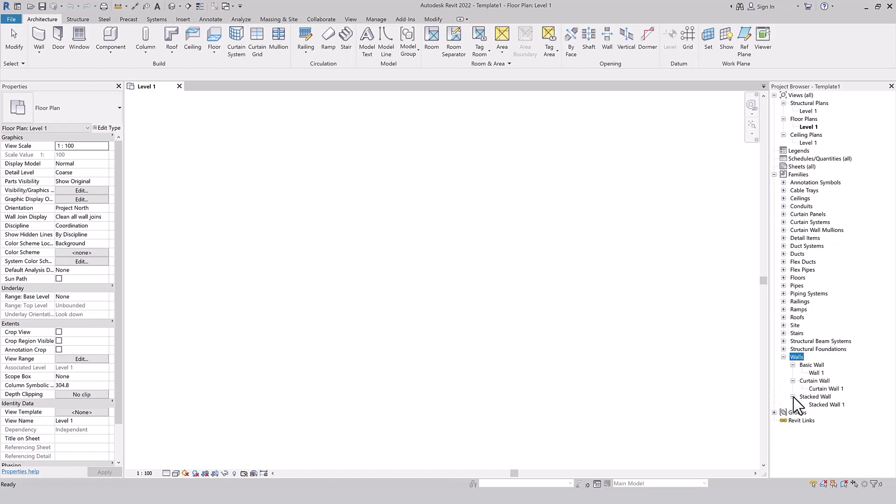
pyautogui.click(39, 38)
pyautogui.click(104, 110)
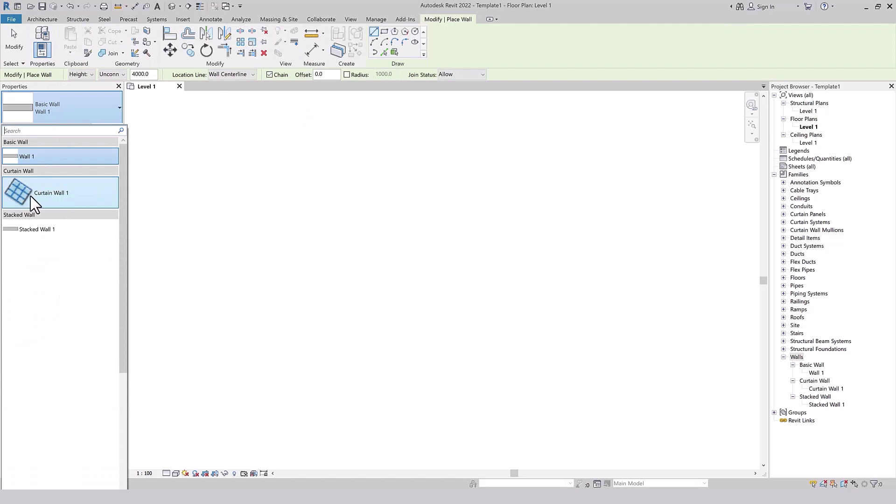
pyautogui.press('Escape')
pyautogui.press('Escape')
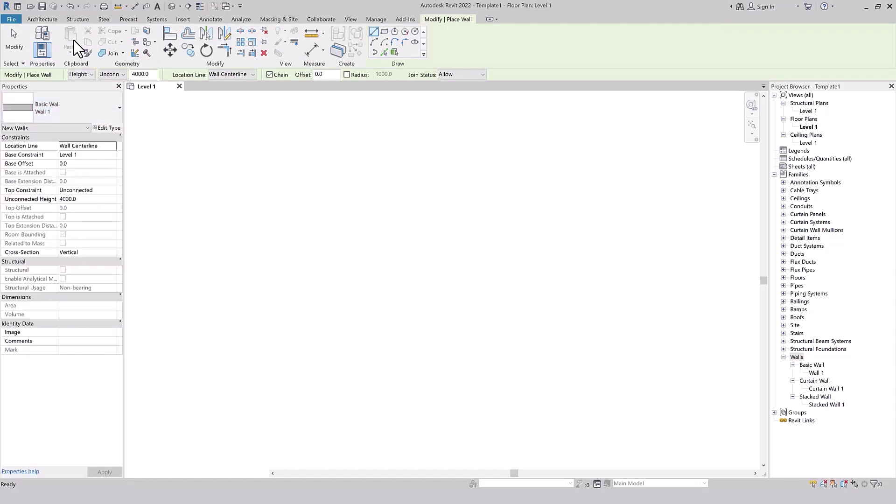
pyautogui.click(59, 37)
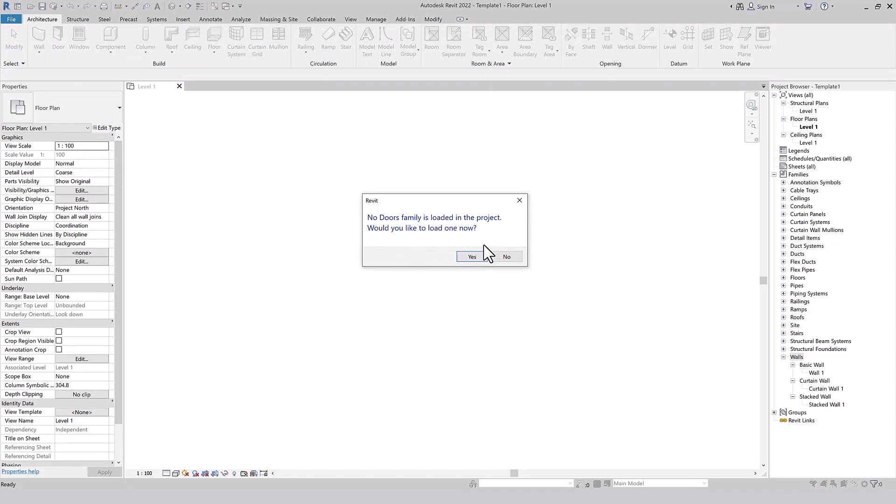
pyautogui.click(513, 259)
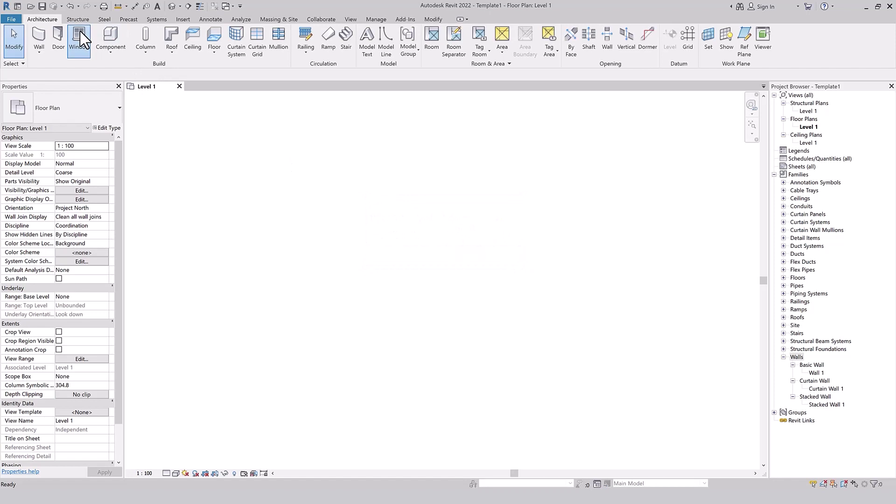
pyautogui.click(80, 38)
pyautogui.press('Escape')
pyautogui.click(112, 33)
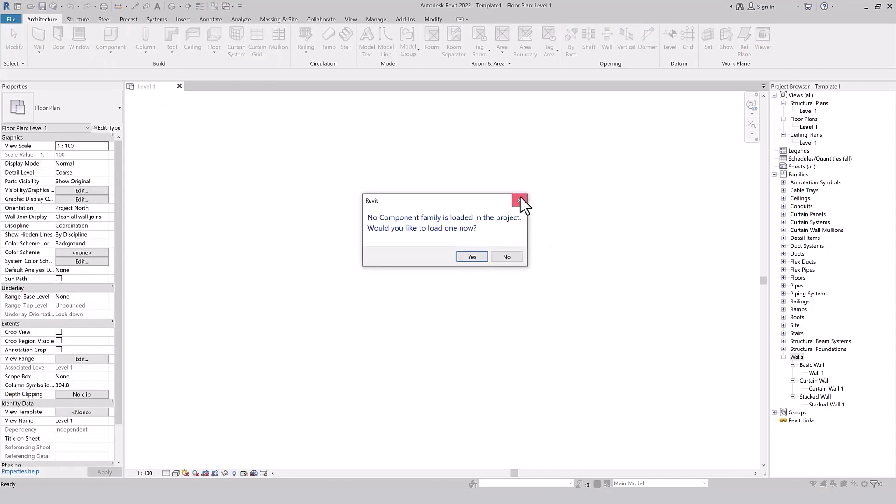
pyautogui.click(520, 199)
pyautogui.click(286, 19)
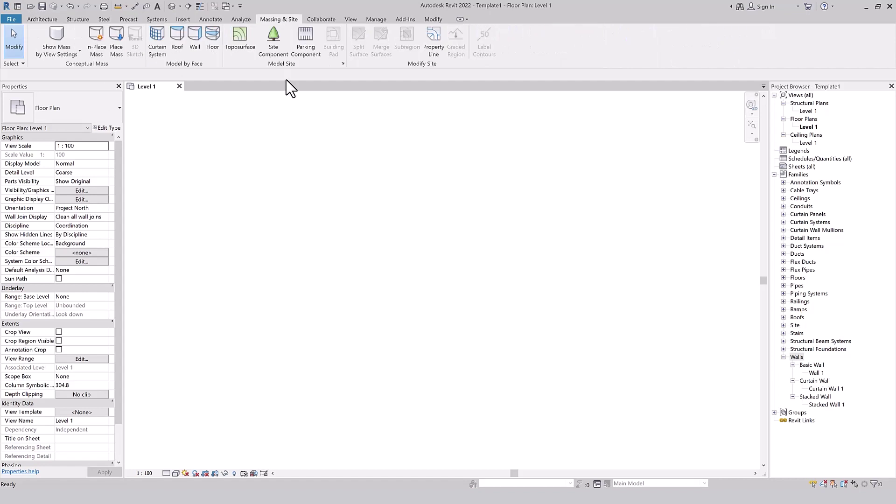
pyautogui.click(274, 52)
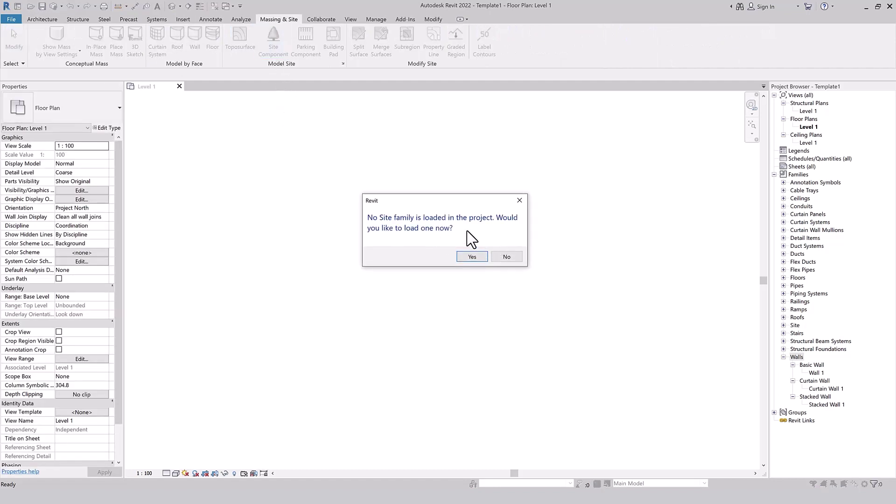
pyautogui.click(520, 200)
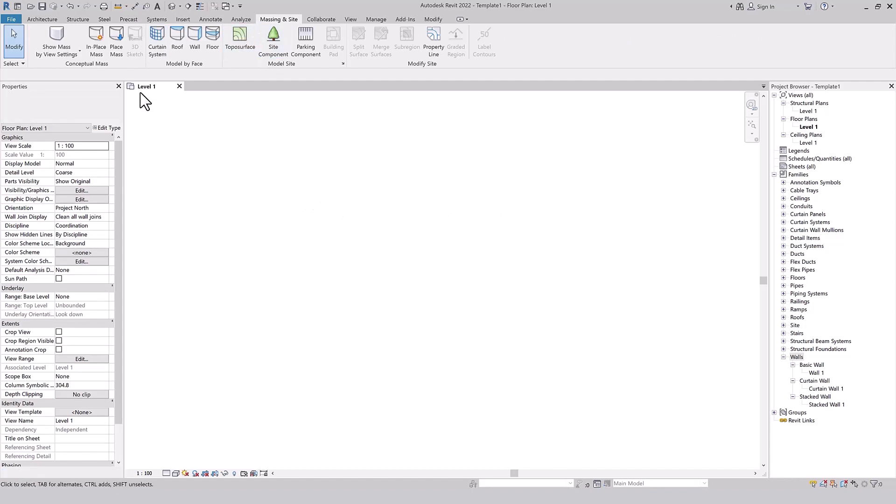
pyautogui.click(42, 19)
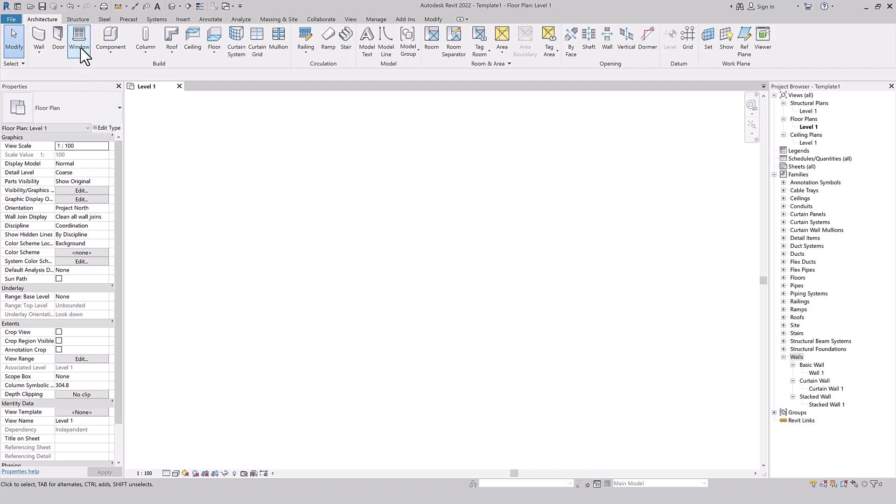
# - Draw a rectangle of Wall 1 basic walls on Level 1, then start placing a room
pyautogui.click(38, 42)
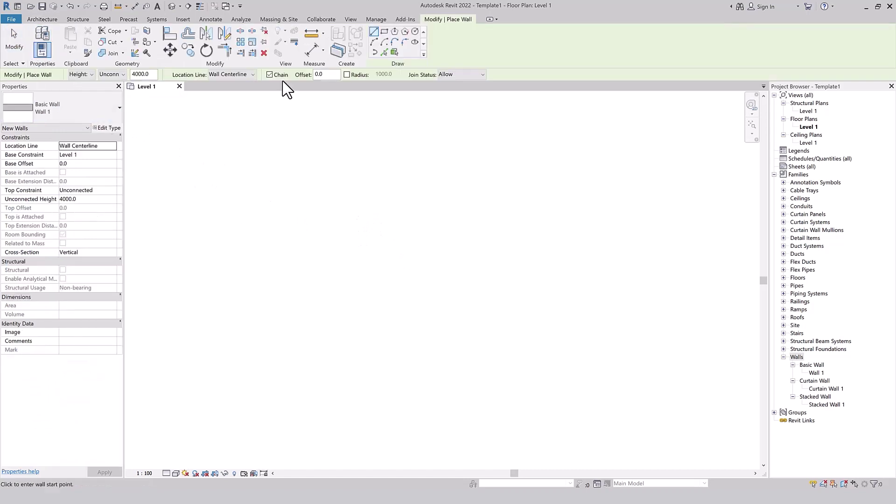
pyautogui.click(384, 32)
pyautogui.click(280, 248)
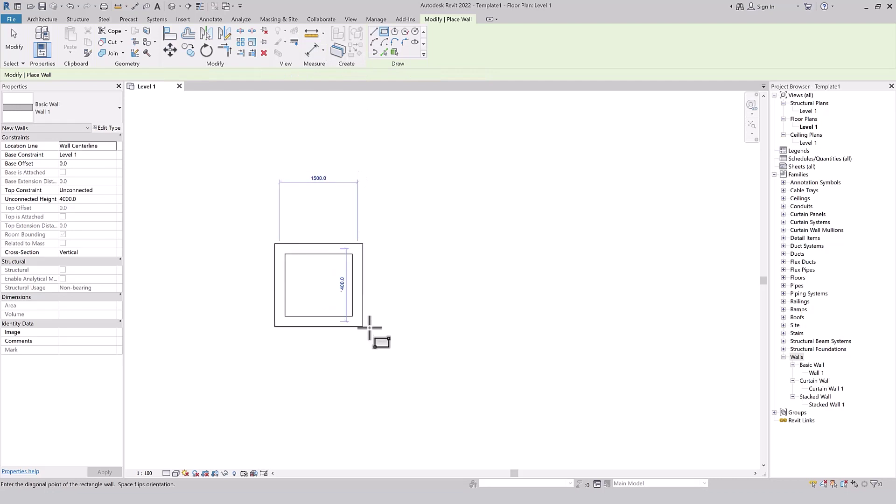
pyautogui.click(461, 373)
pyautogui.press('Escape')
pyautogui.press('Escape')
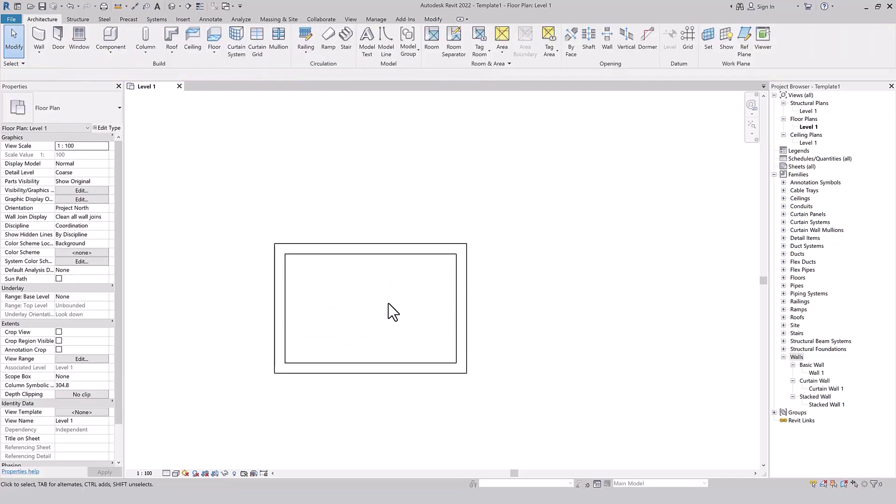
pyautogui.click(431, 39)
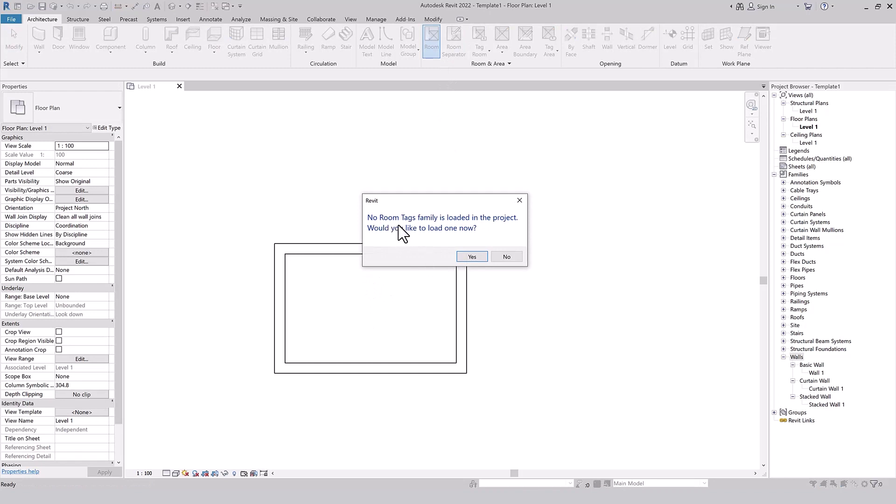
# - Load M_Room Tag.rfa from Libraries > English > Annotations
pyautogui.click(472, 257)
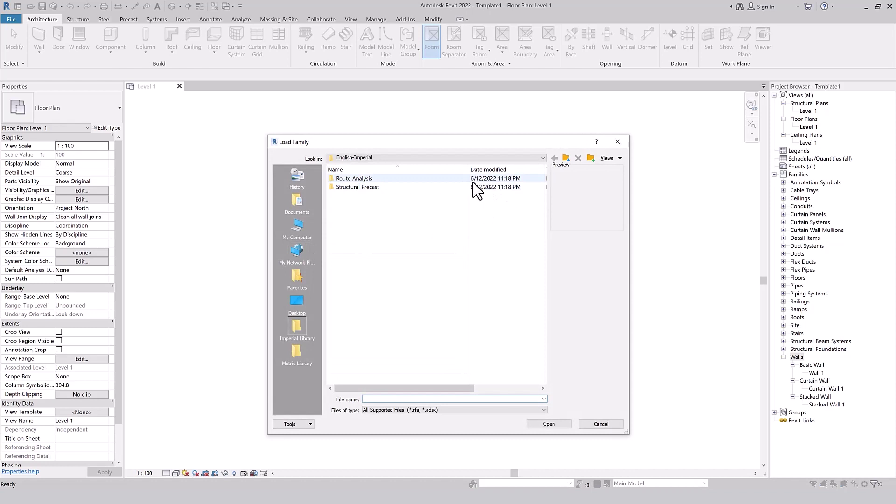
pyautogui.click(567, 158)
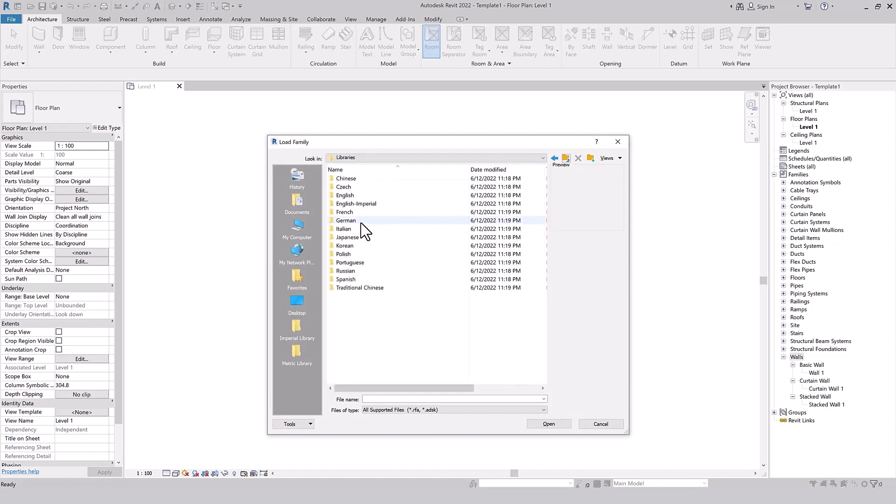
pyautogui.doubleClick(356, 194)
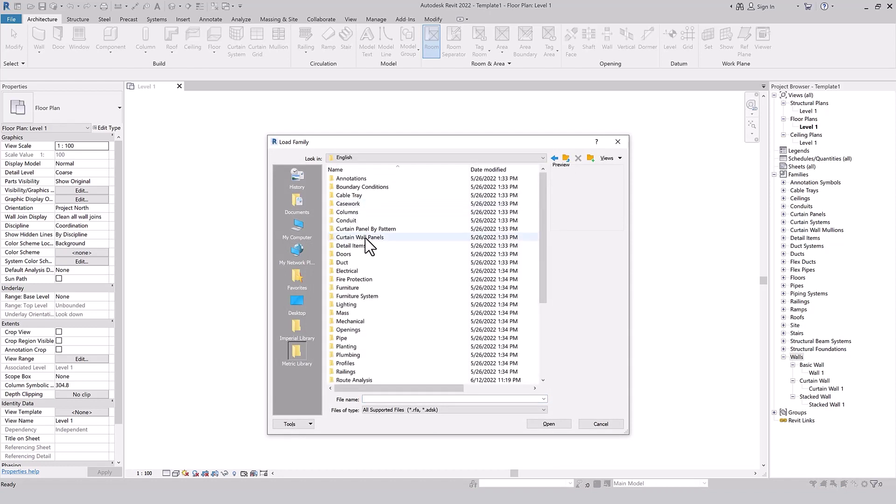
pyautogui.doubleClick(350, 178)
pyautogui.click(380, 287)
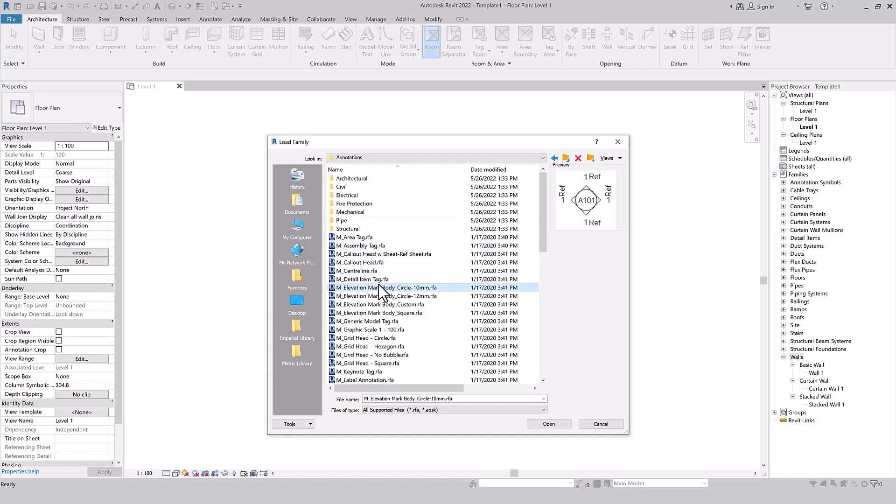
pyautogui.scroll(-7, 379, 289)
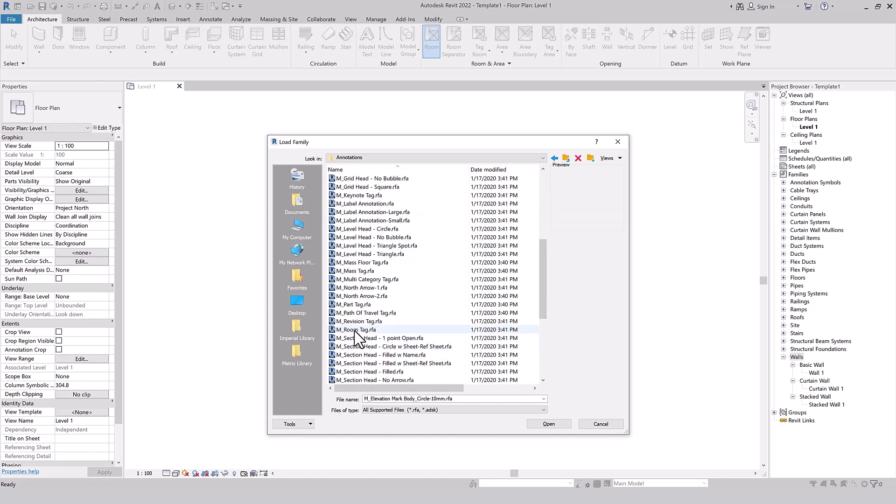
pyautogui.click(369, 330)
pyautogui.click(549, 424)
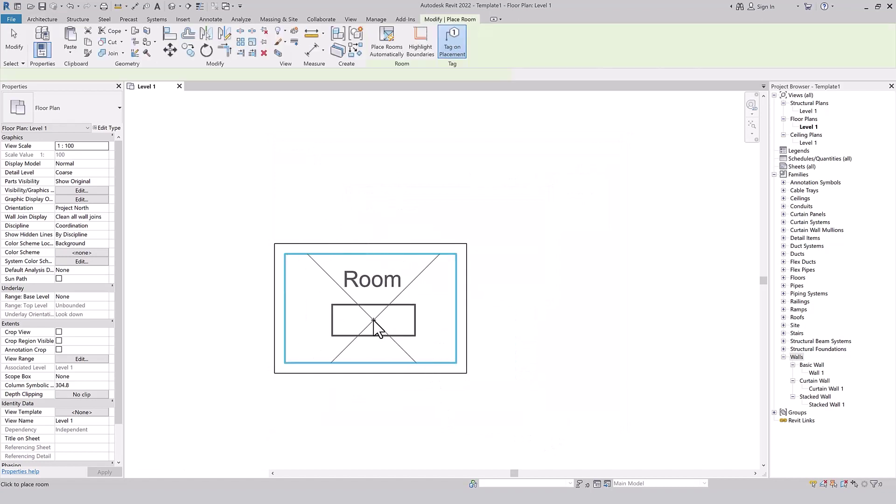
# - Place Room 1 inside the walls and drag the top wall upward to enlarge it
pyautogui.click(360, 283)
pyautogui.press('Escape')
pyautogui.press('Escape')
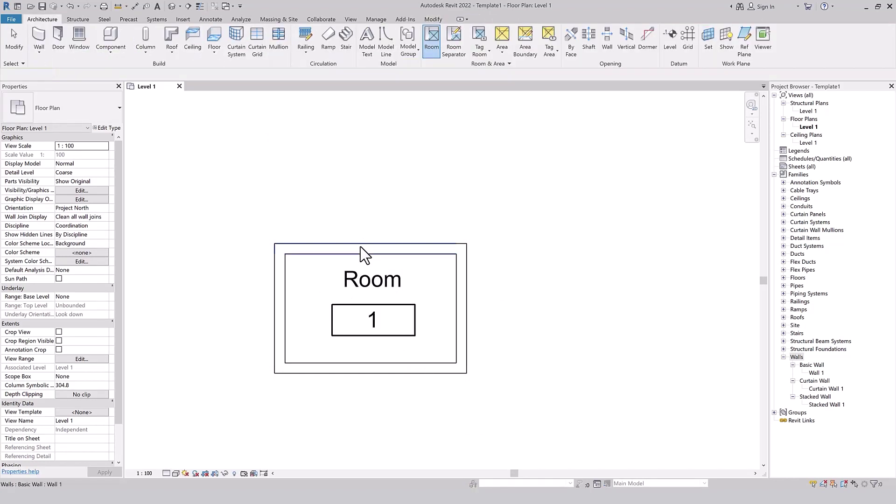
pyautogui.click(367, 249)
pyautogui.moveTo(367, 248); pyautogui.dragTo(368, 182)
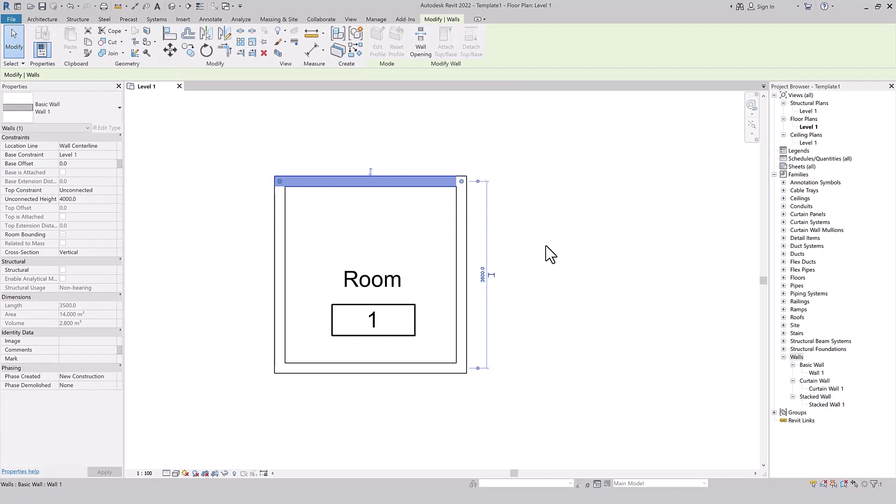
pyautogui.click(548, 254)
pyautogui.scroll(-2, 436, 270)
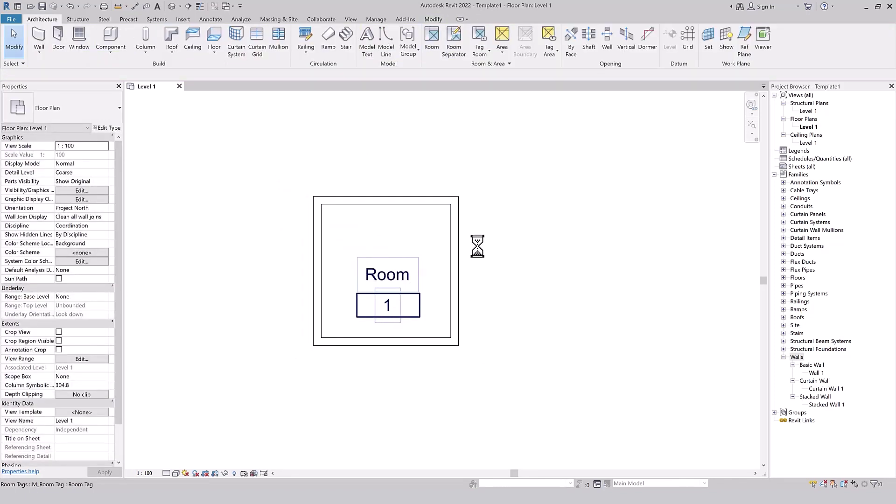
# - Draw Section 1 horizontally across the room and select it
pyautogui.click(188, 6)
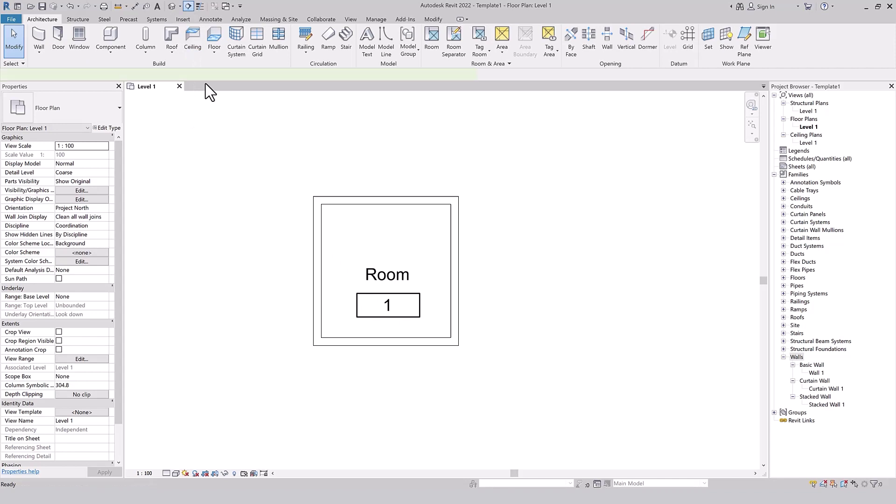
pyautogui.click(258, 265)
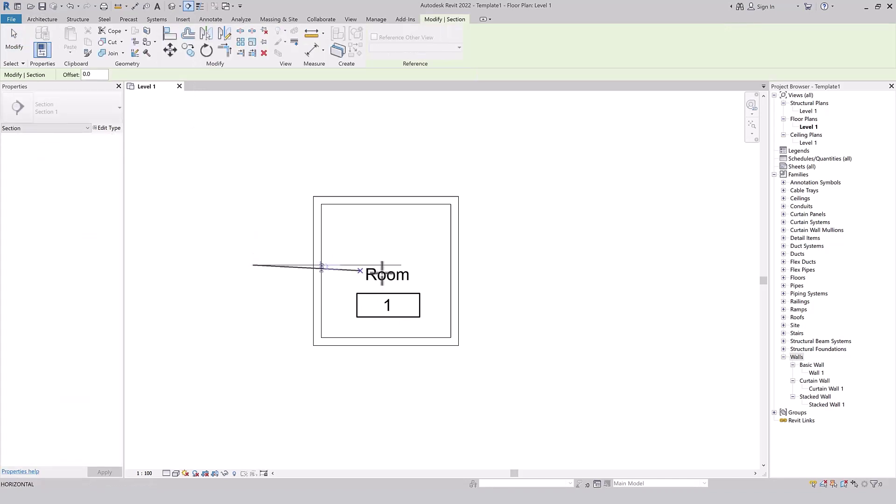
pyautogui.click(590, 265)
pyautogui.press('Escape')
pyautogui.press('Escape')
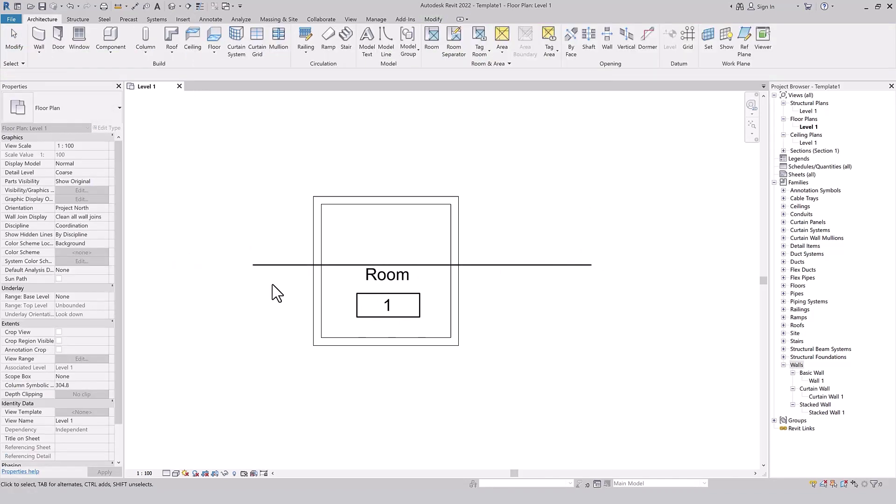
pyautogui.click(279, 265)
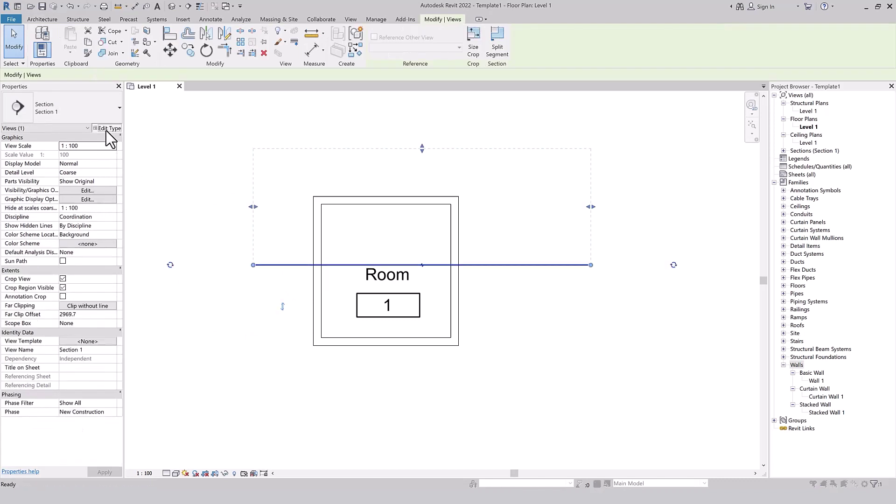
# - Inspect the Section Tag head and tail options, close both Type Properties unchanged, and open File
pyautogui.click(108, 128)
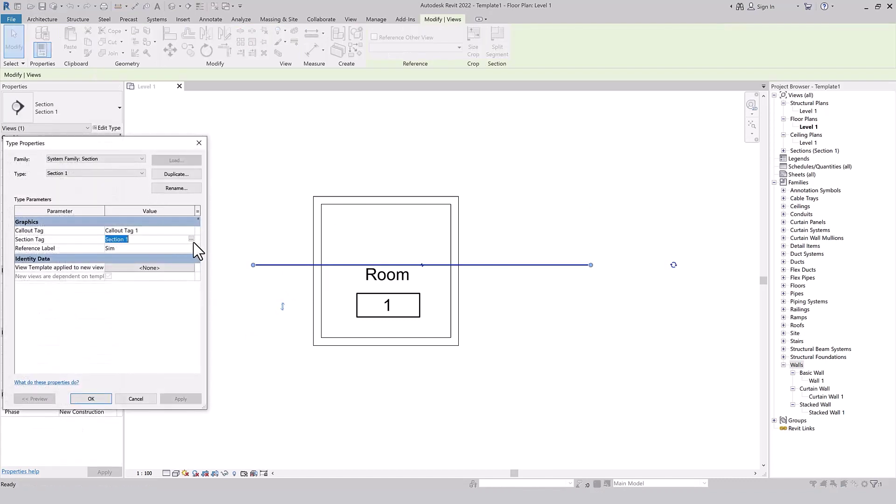
pyautogui.click(192, 239)
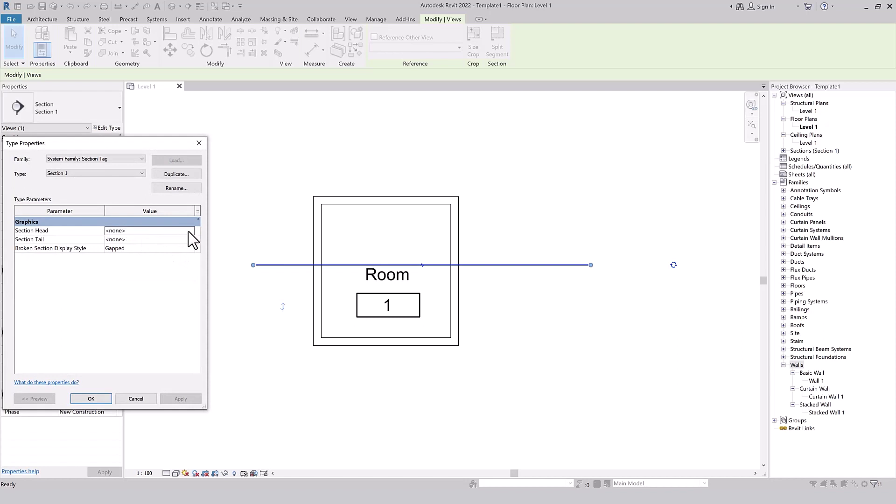
pyautogui.click(185, 231)
pyautogui.click(190, 240)
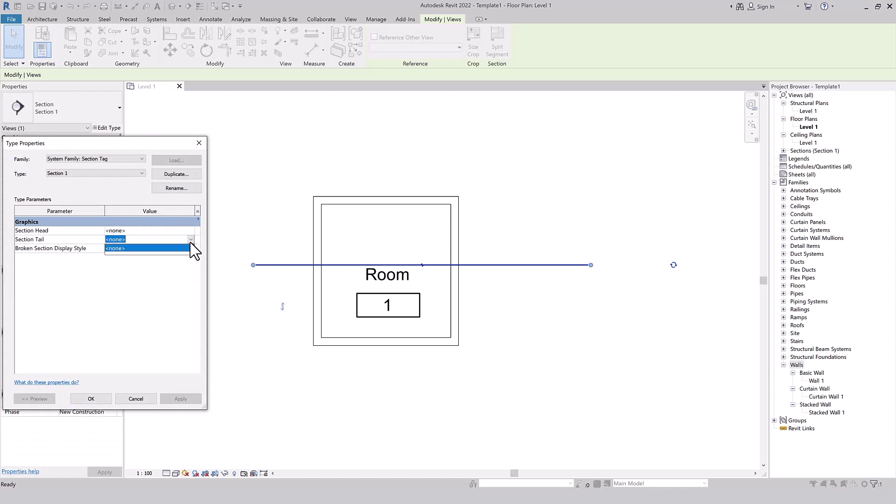
pyautogui.click(199, 143)
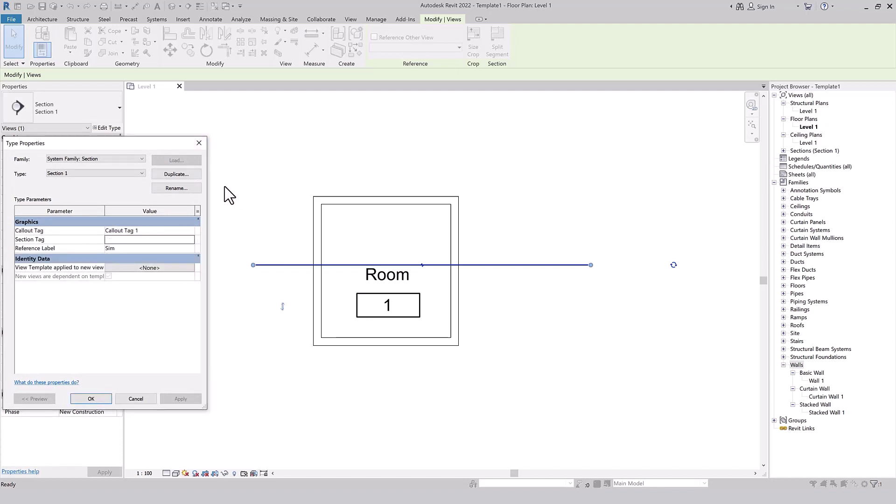
pyautogui.click(200, 143)
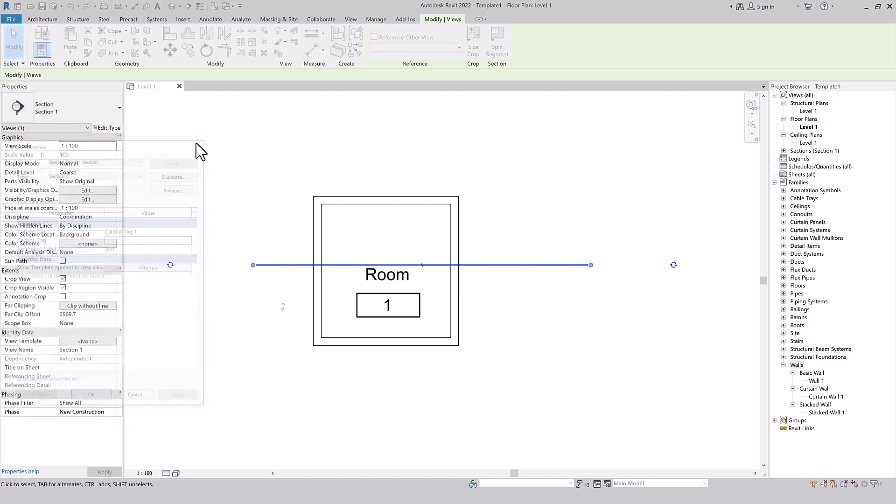
pyautogui.click(12, 19)
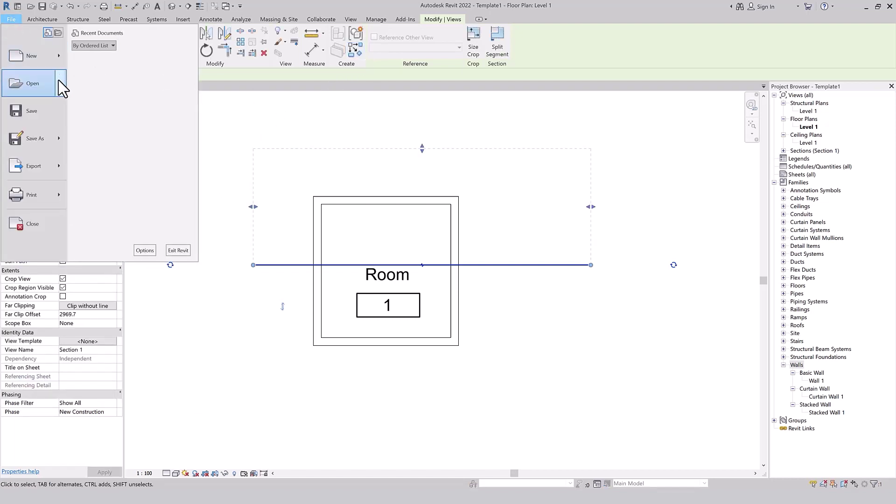
# - Browse the family library up to the English Annotations folder
pyautogui.press('Escape')
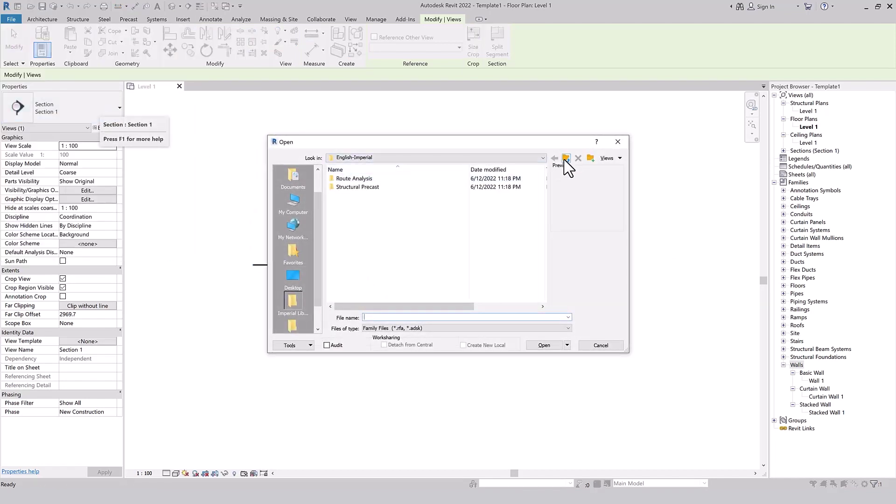
pyautogui.click(566, 158)
pyautogui.doubleClick(345, 195)
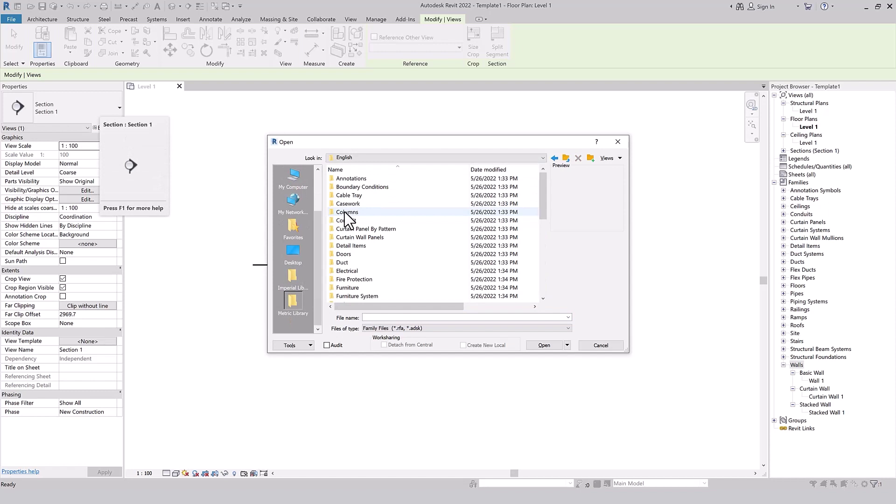
pyautogui.click(345, 212)
pyautogui.click(352, 181)
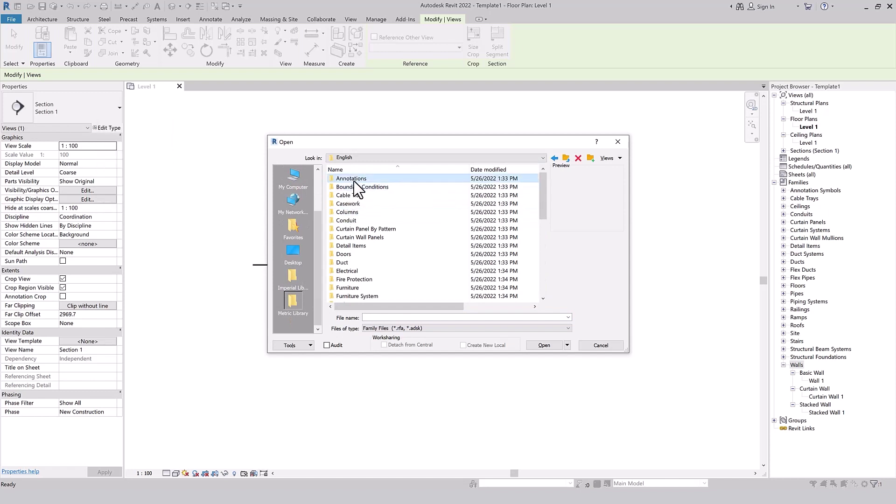
pyautogui.doubleClick(354, 181)
# - Open M_Section Head - Filled.rfa and load it into the template
pyautogui.scroll(-3, 397, 262)
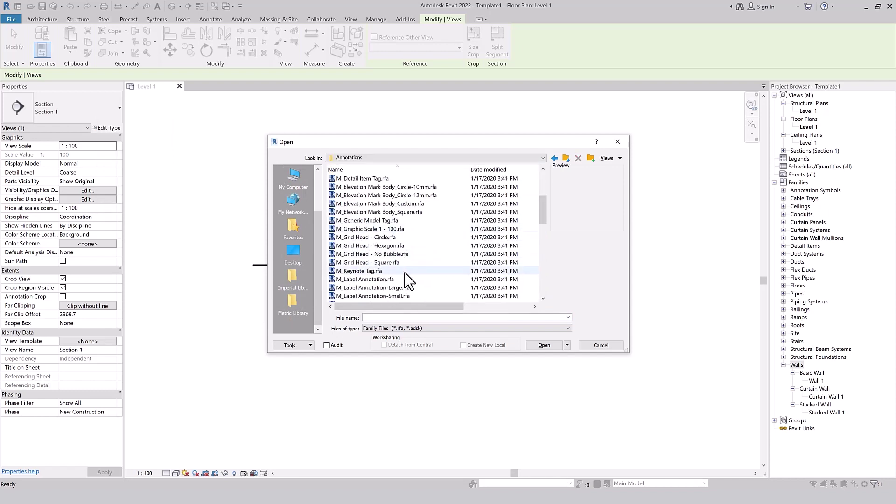
pyautogui.scroll(-7, 354, 252)
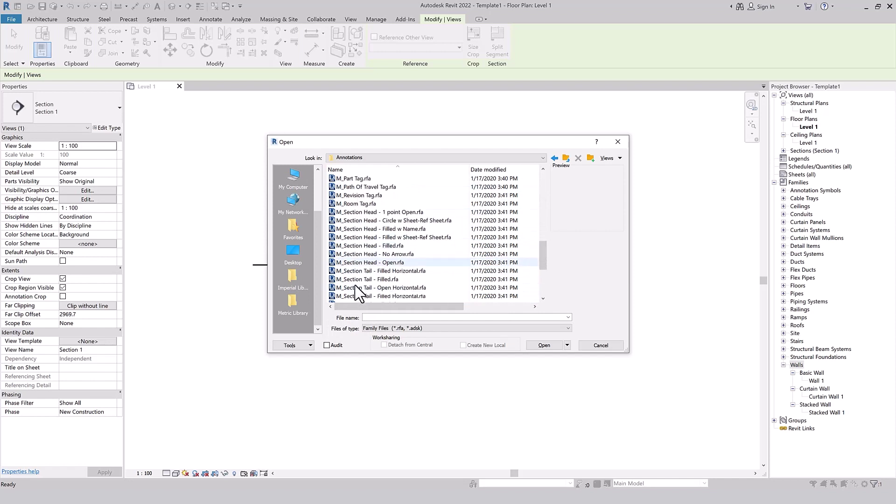
pyautogui.click(363, 271)
pyautogui.click(362, 254)
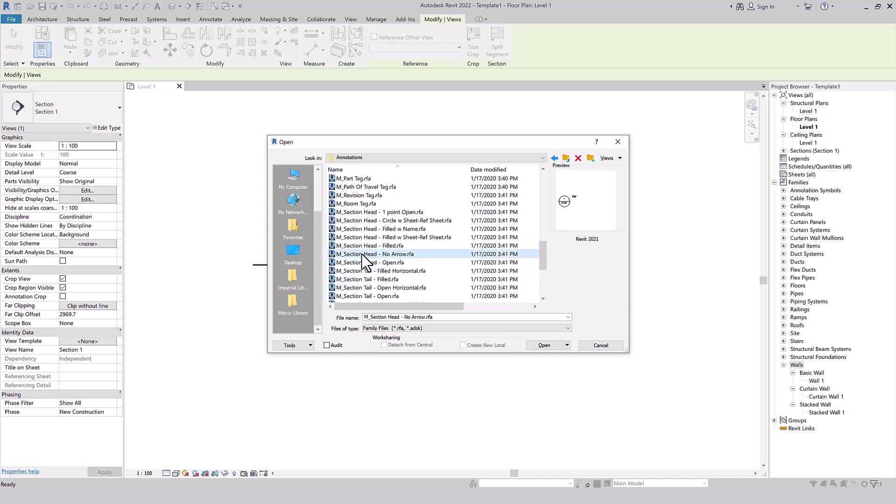
pyautogui.click(365, 248)
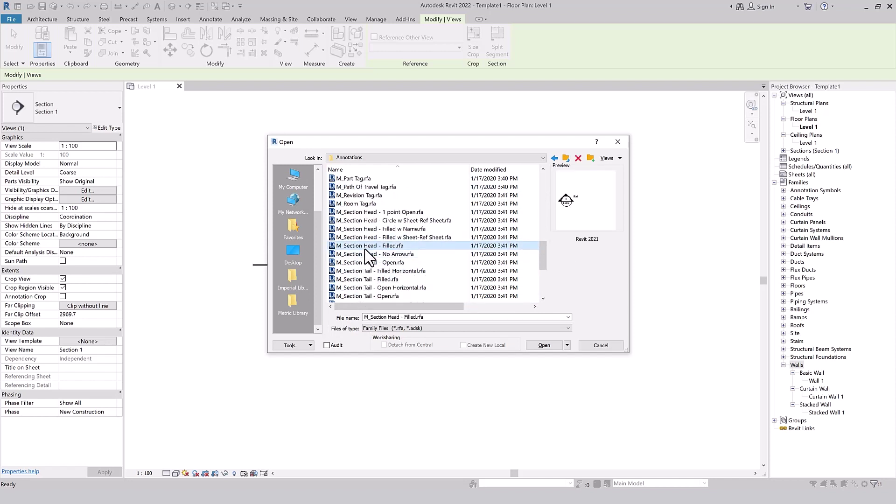
pyautogui.click(540, 346)
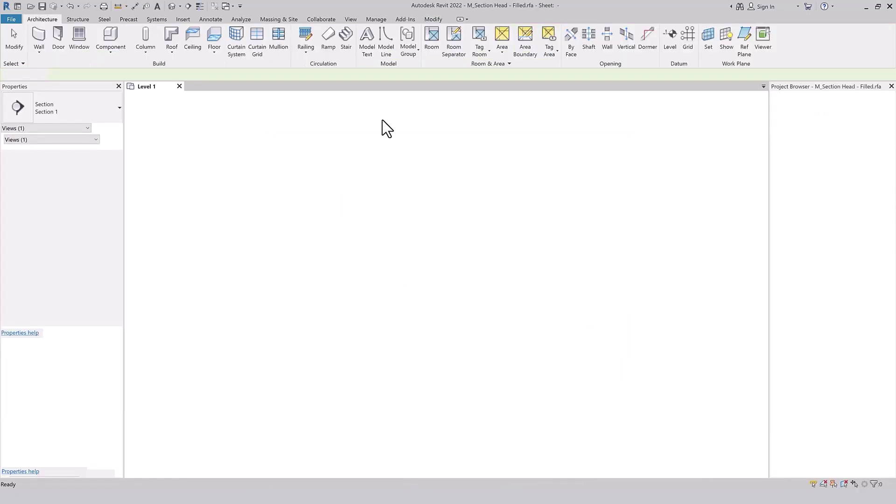
pyautogui.click(491, 49)
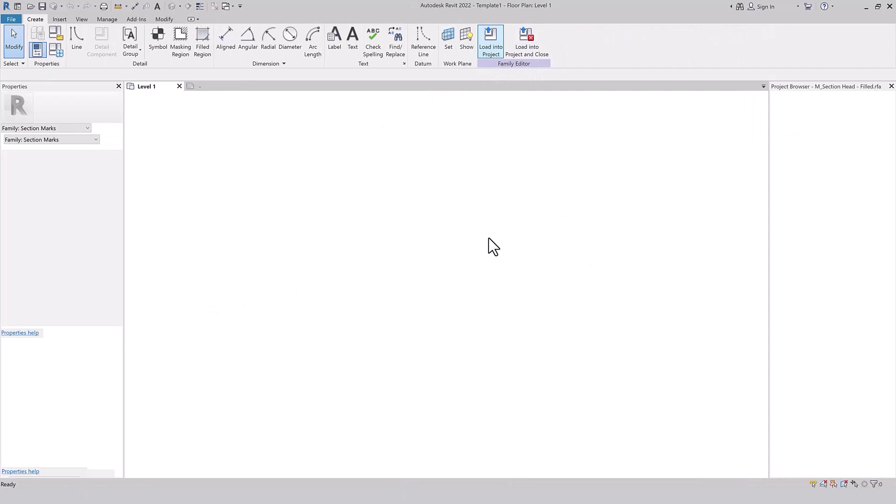
pyautogui.click(480, 265)
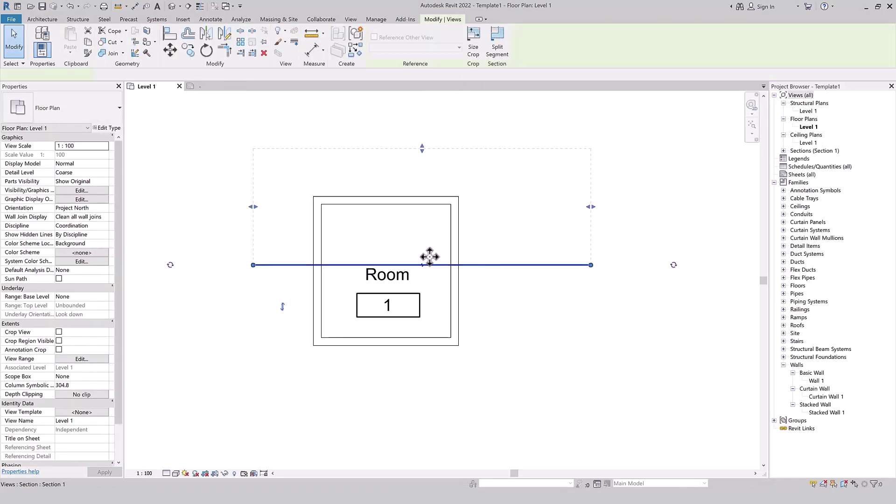
# - Set the section tag's Section Head and Section Tail both to M_Section Head - Filled
pyautogui.click(112, 128)
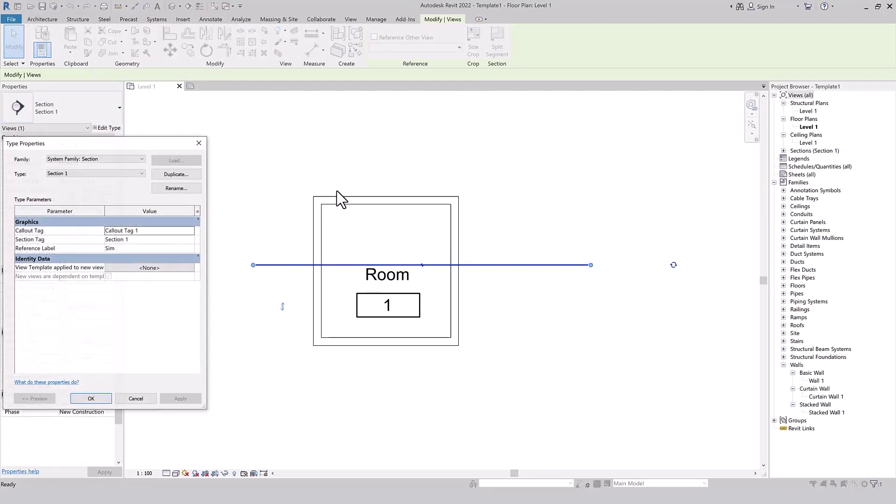
pyautogui.click(191, 239)
pyautogui.click(191, 240)
pyautogui.click(187, 239)
pyautogui.click(191, 240)
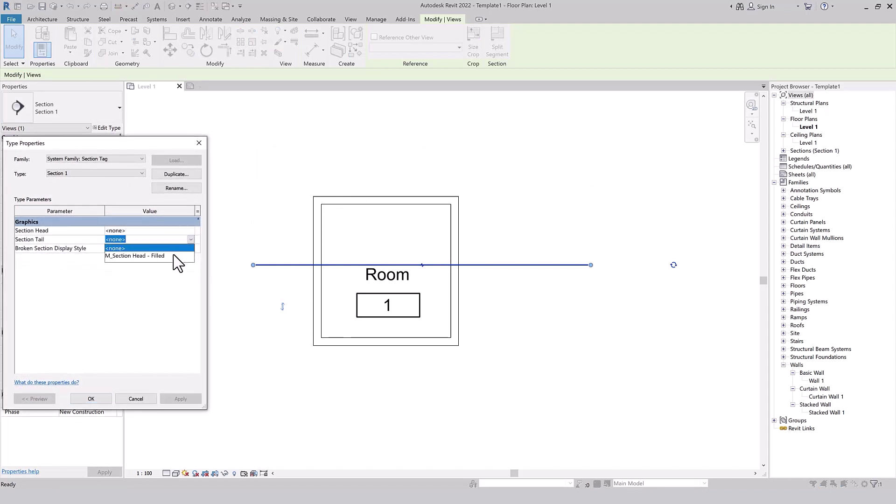
pyautogui.click(173, 256)
pyautogui.click(191, 231)
pyautogui.click(191, 230)
pyautogui.click(176, 247)
pyautogui.click(105, 398)
pyautogui.click(91, 399)
pyautogui.click(365, 369)
pyautogui.scroll(-1, 364, 369)
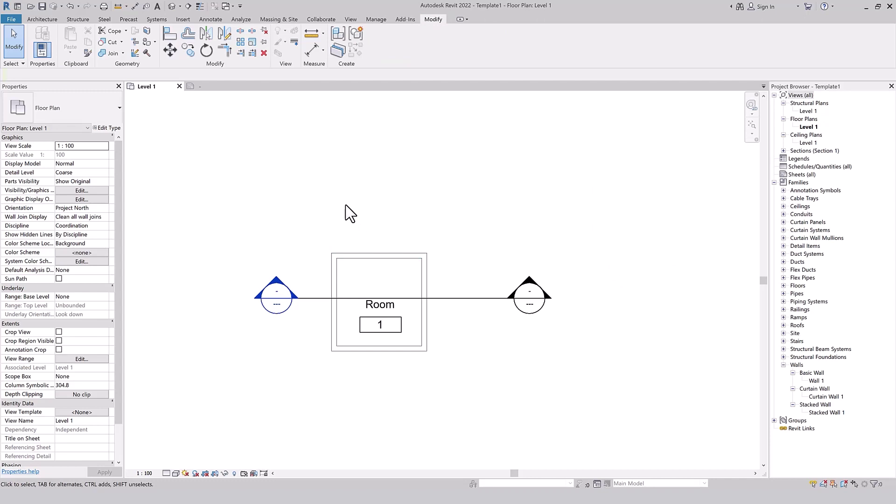
pyautogui.click(41, 19)
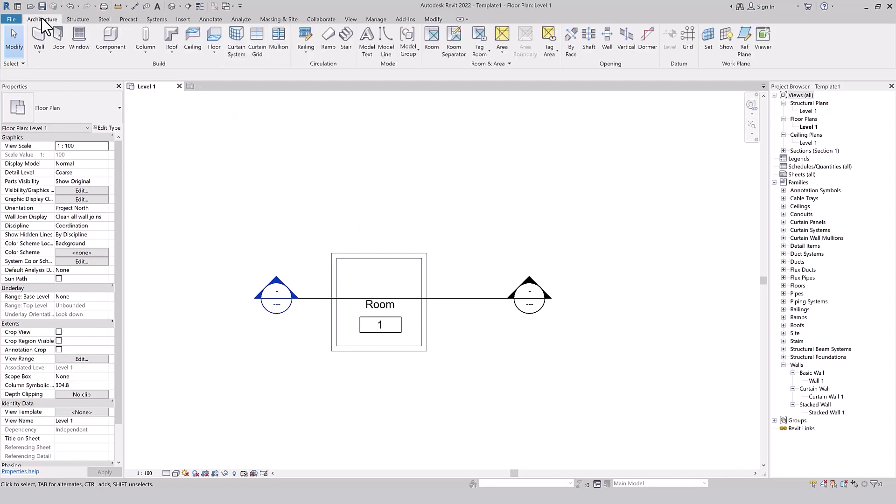
# - Draw vertical Grid 1 from below the room to above it
pyautogui.click(689, 51)
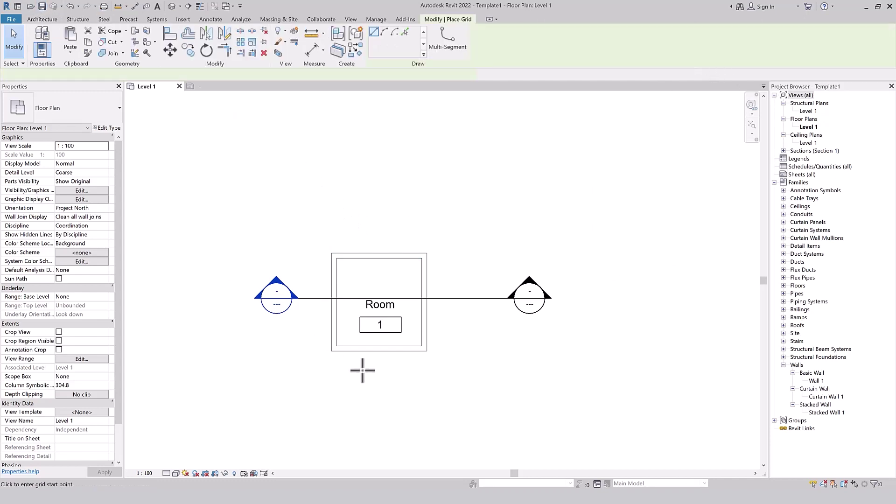
pyautogui.click(354, 368)
pyautogui.click(355, 181)
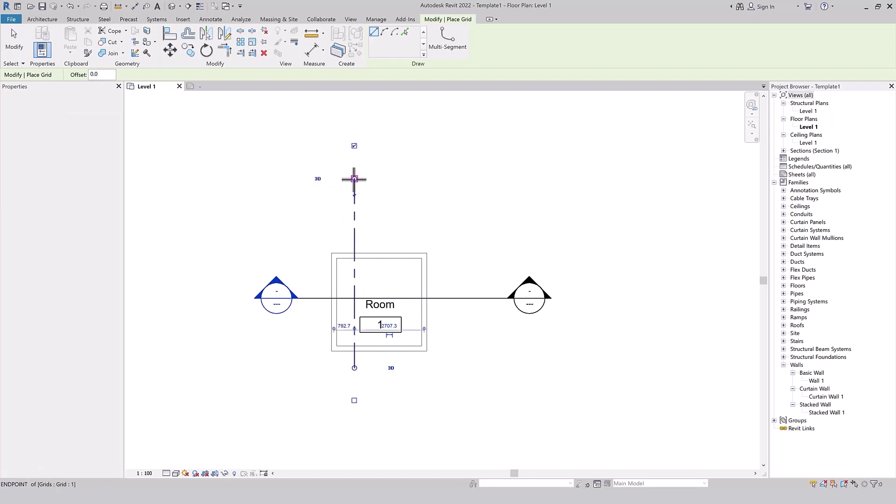
pyautogui.press('Escape')
pyautogui.press('Escape')
pyautogui.click(355, 177)
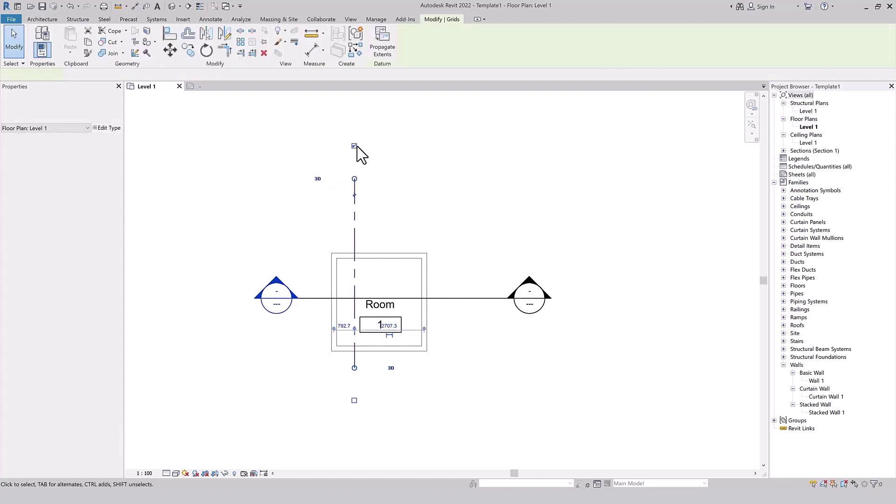
pyautogui.click(364, 421)
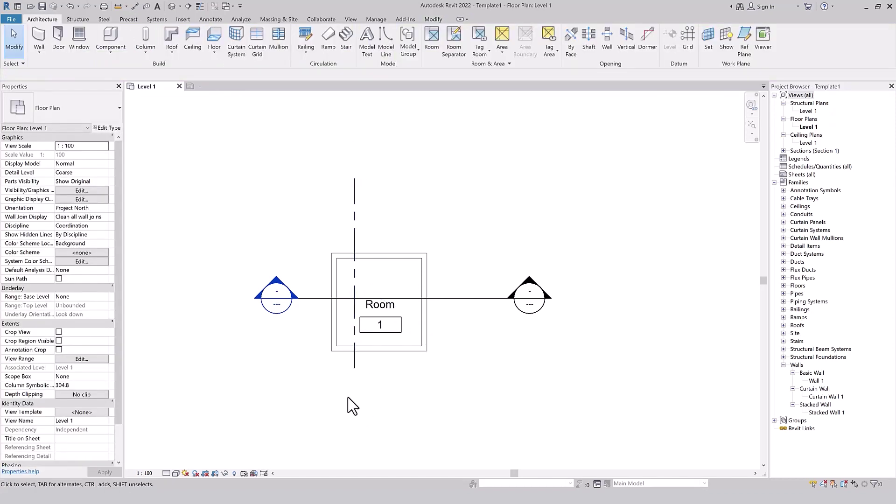
pyautogui.click(354, 363)
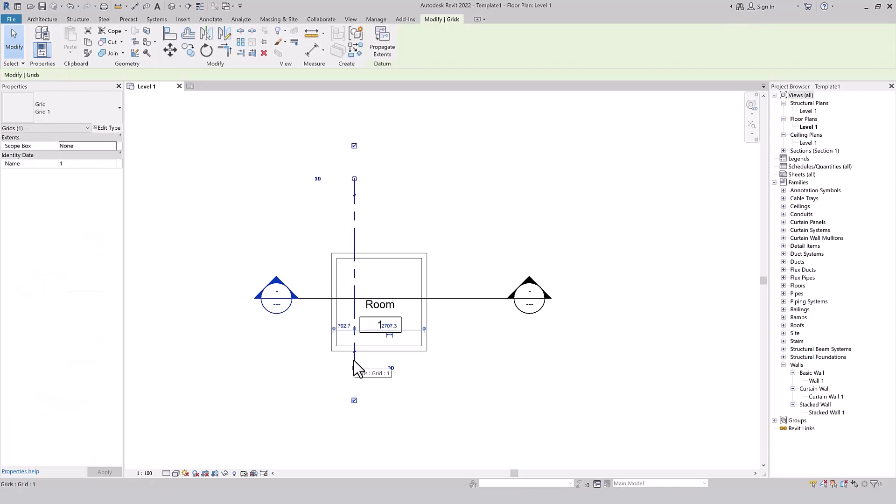
pyautogui.click(310, 225)
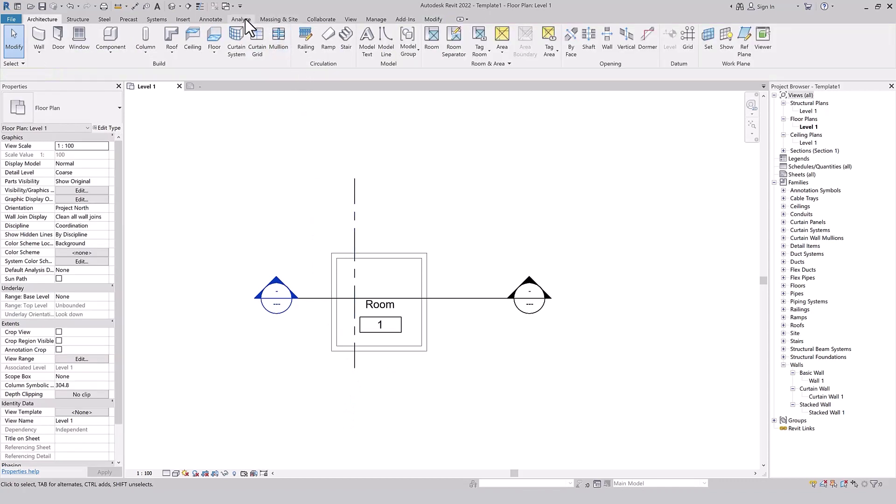
# - Load M_Grid Head - Circle.rfa from the Annotations folder with Load Family
pyautogui.click(183, 20)
pyautogui.click(367, 55)
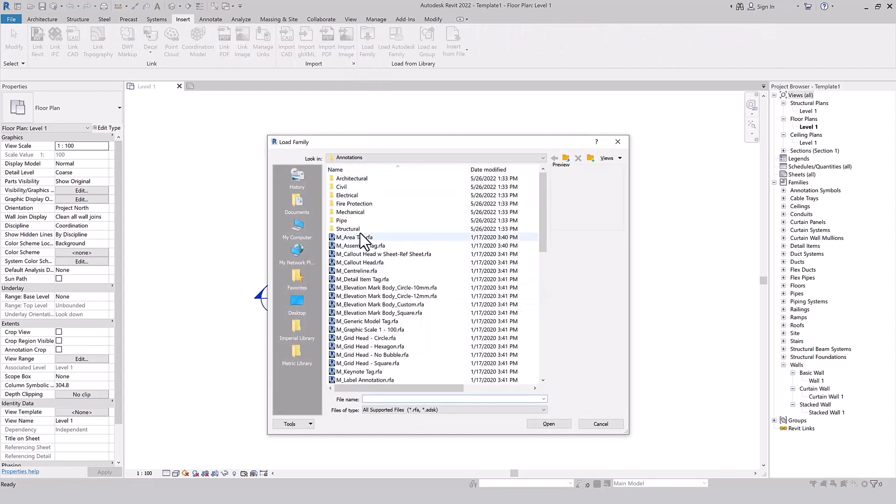
pyautogui.scroll(-2, 369, 326)
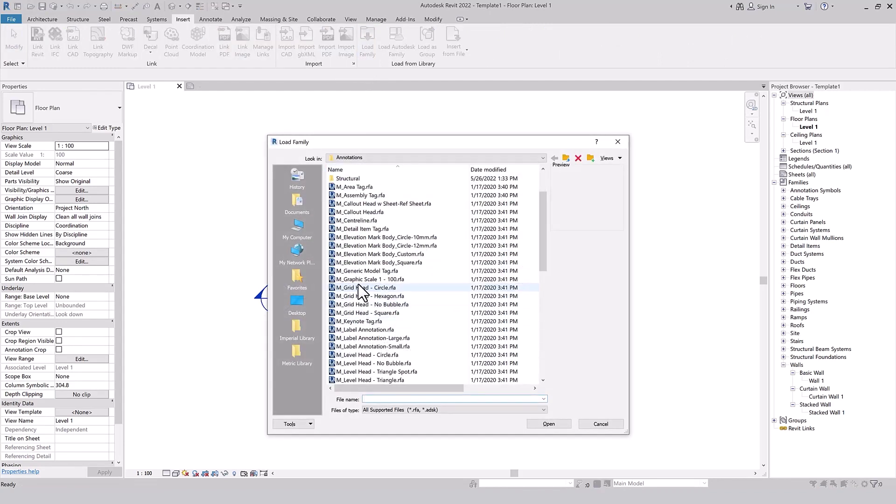
pyautogui.click(363, 288)
pyautogui.click(535, 423)
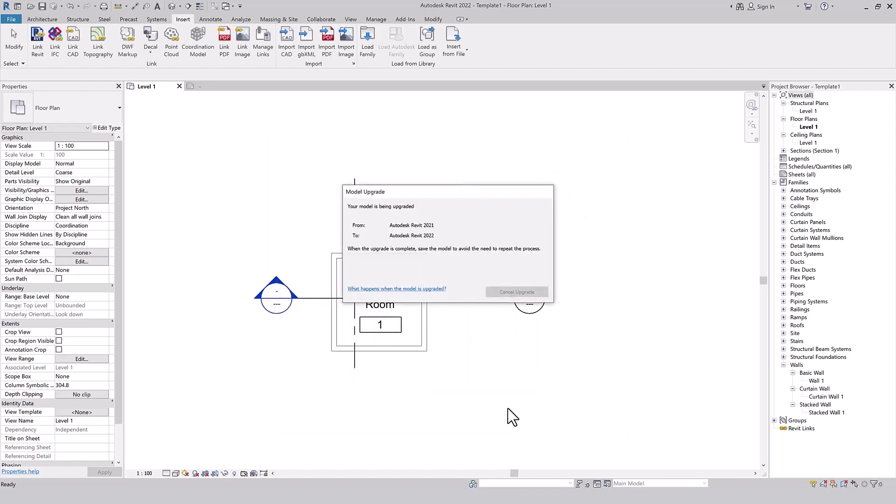
pyautogui.click(356, 230)
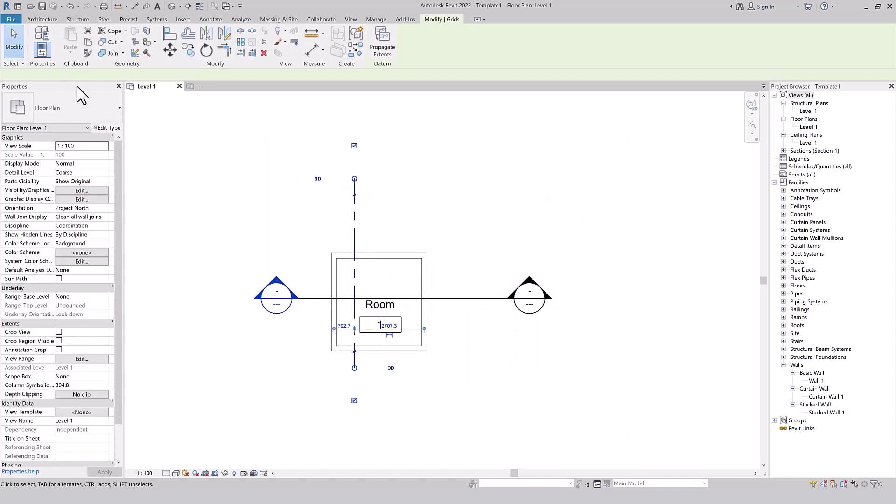
# - Set the grid type Symbol to M_Grid Head - Circle with bubbles at both ends
pyautogui.click(109, 129)
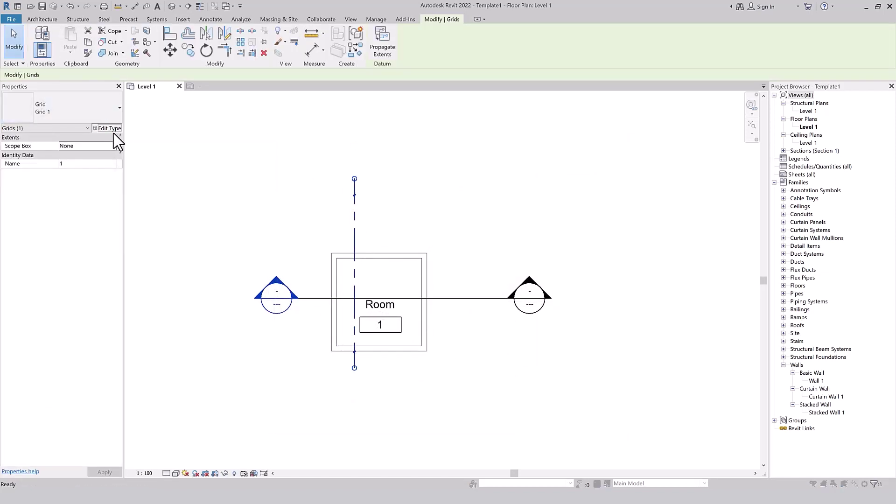
pyautogui.click(191, 231)
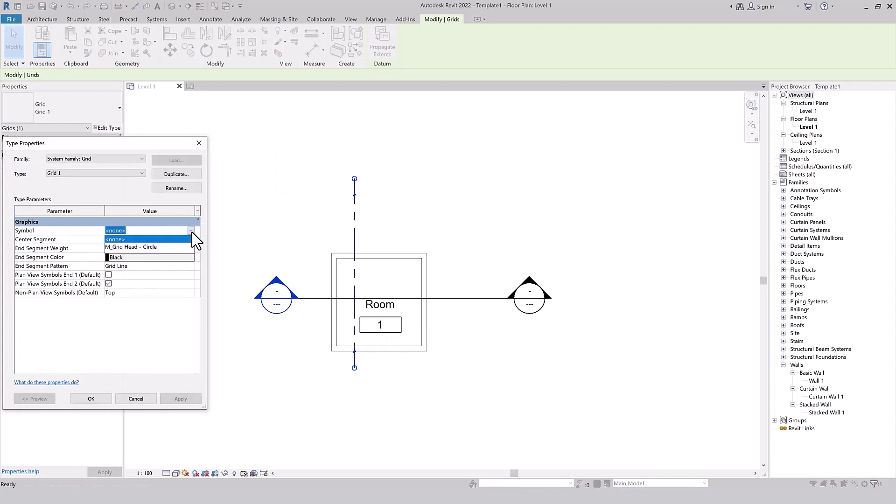
pyautogui.click(180, 247)
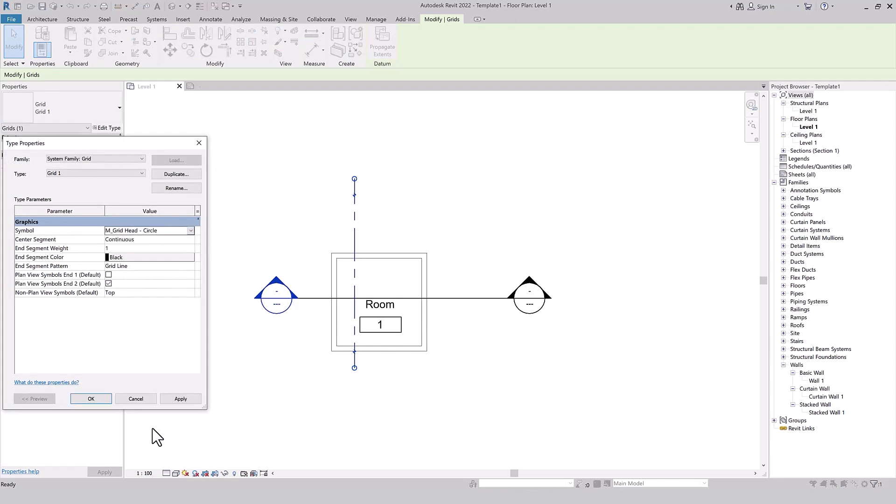
pyautogui.click(180, 399)
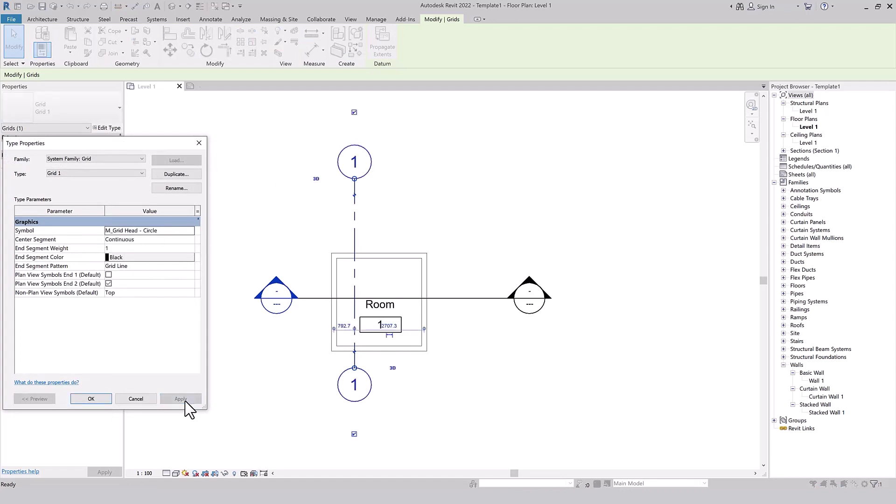
pyautogui.click(92, 400)
pyautogui.click(299, 434)
pyautogui.scroll(-1, 292, 422)
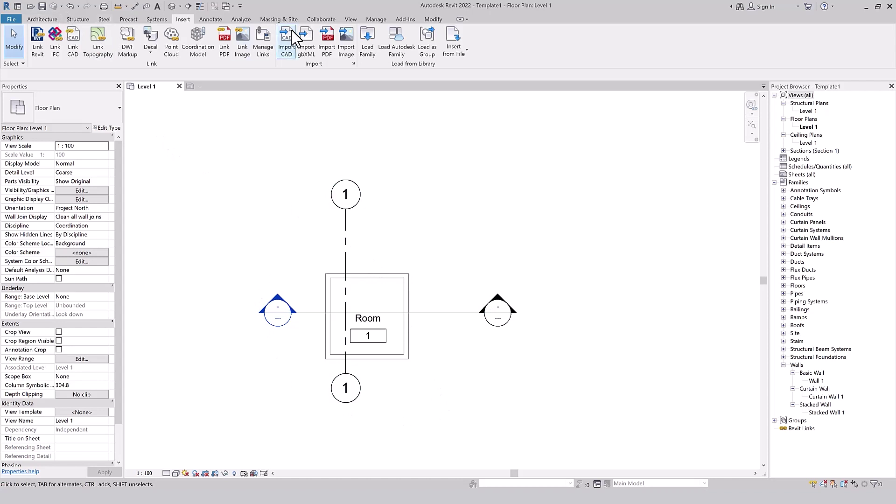
# - Place elevation markers right of and above the room, then expand Elevations in the browser
pyautogui.click(351, 20)
pyautogui.click(392, 47)
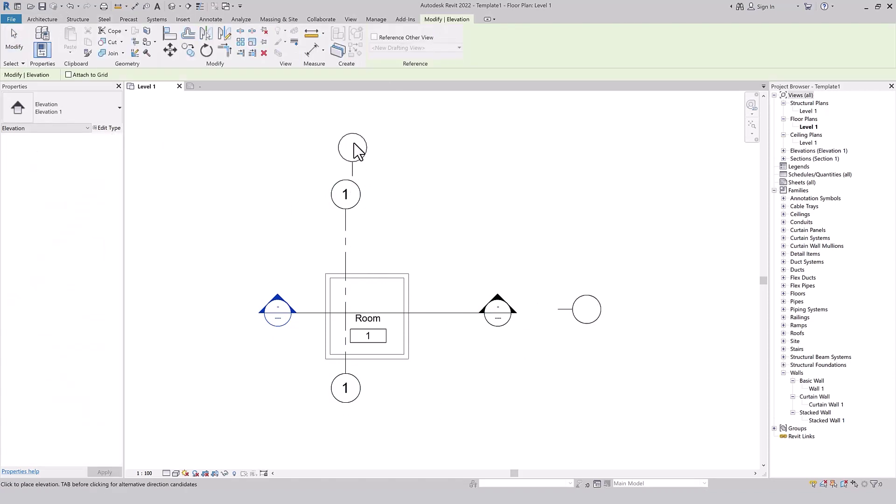
pyautogui.press('Escape')
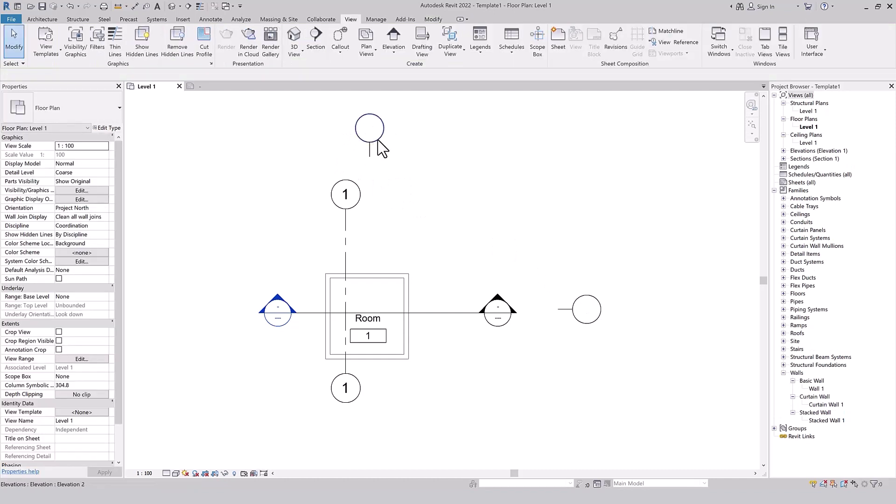
pyautogui.click(379, 148)
pyautogui.press('Escape')
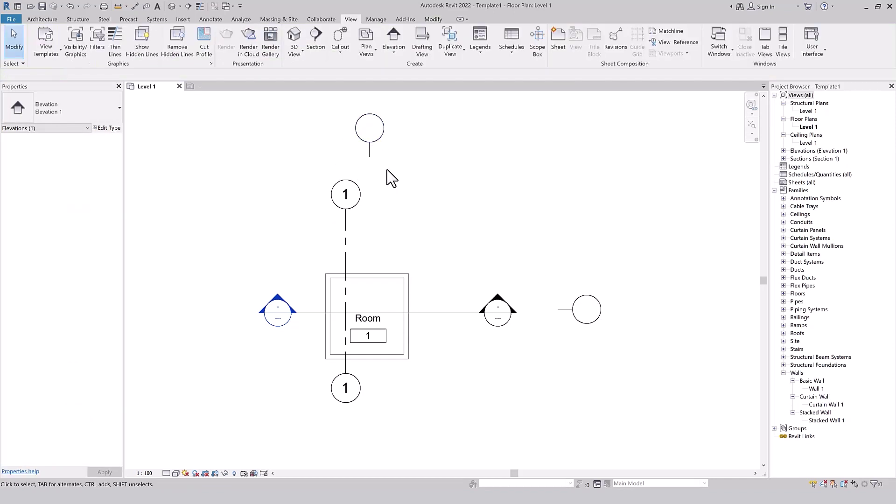
pyautogui.click(783, 151)
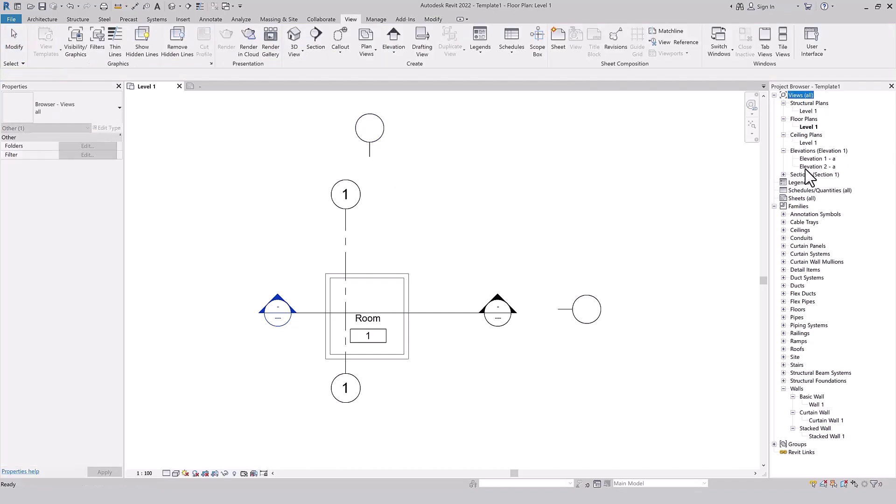
pyautogui.click(383, 133)
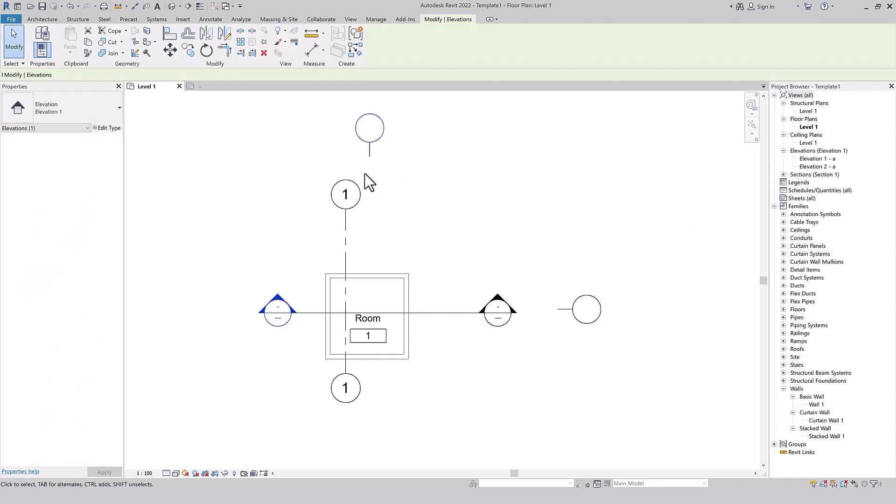
pyautogui.click(108, 128)
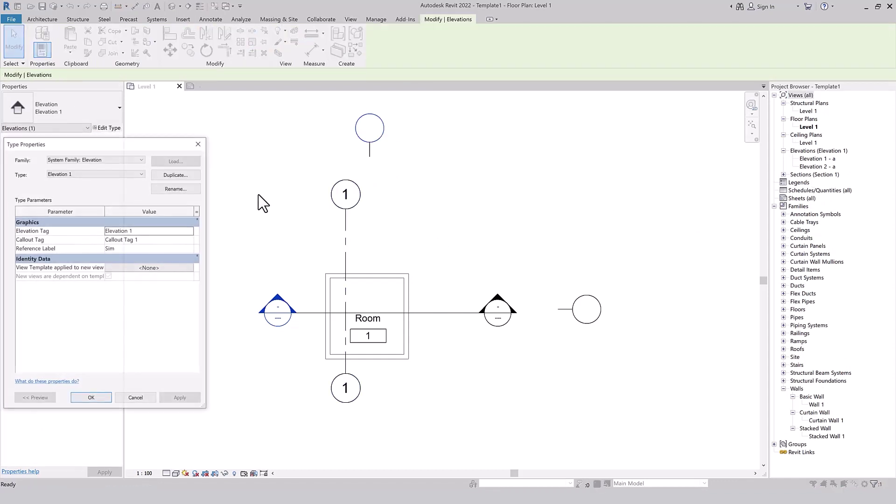
pyautogui.click(191, 230)
pyautogui.click(191, 231)
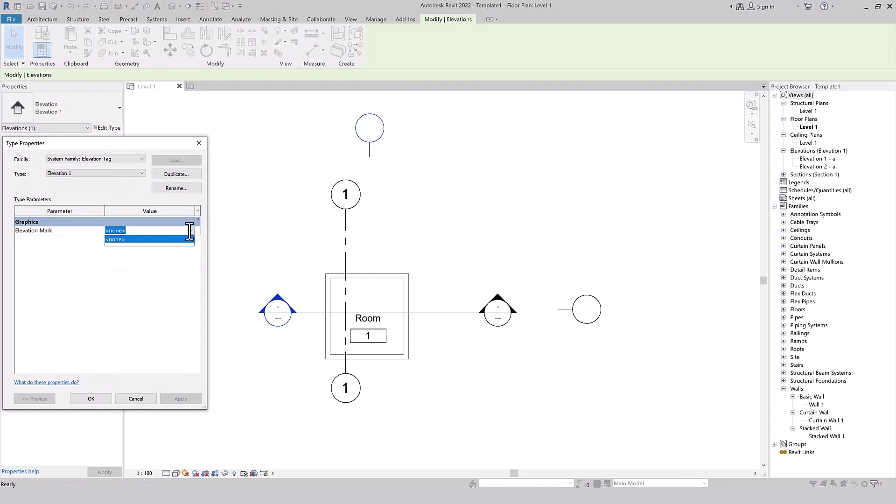
pyautogui.click(189, 238)
pyautogui.click(199, 143)
pyautogui.click(197, 143)
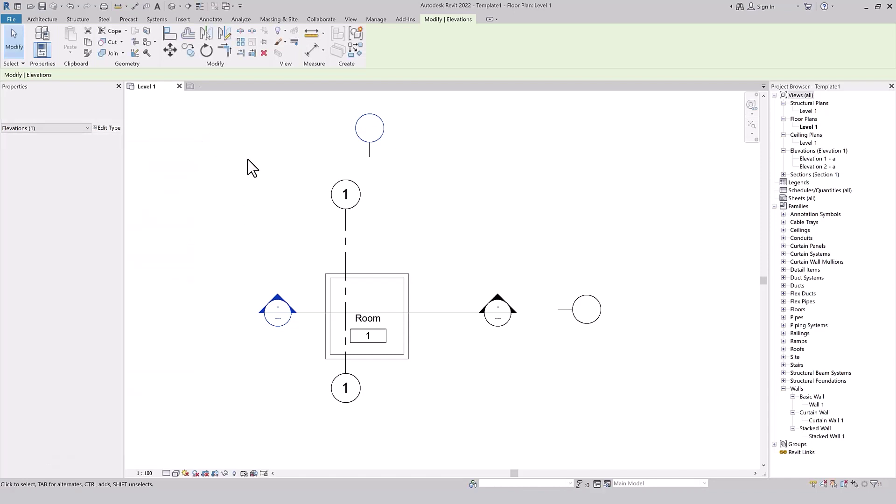
pyautogui.click(252, 168)
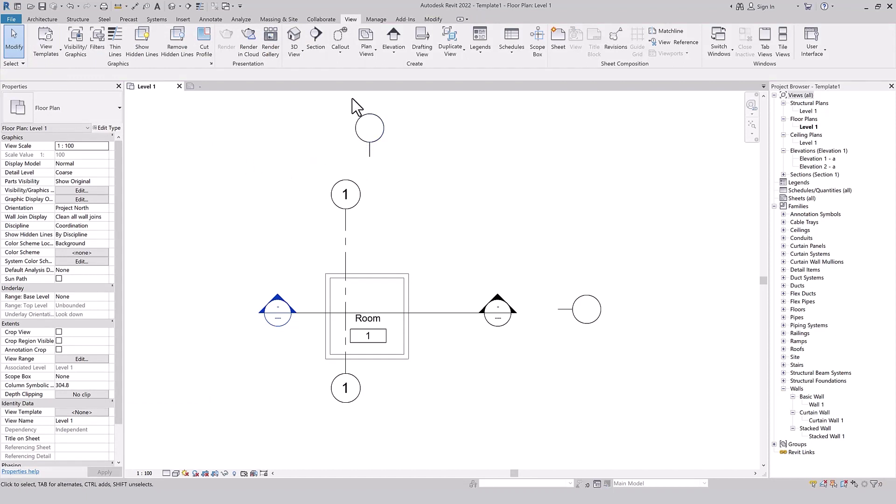
# - Load the M_Elevation Mark Body_Circle-10mm.rfa family into the template
pyautogui.click(183, 19)
pyautogui.click(367, 46)
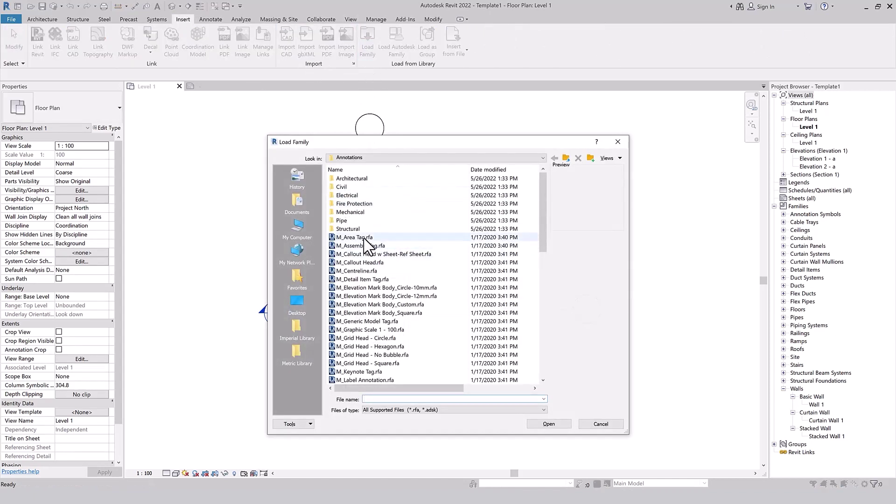
pyautogui.scroll(-1, 354, 242)
pyautogui.click(354, 263)
pyautogui.click(353, 271)
pyautogui.click(355, 279)
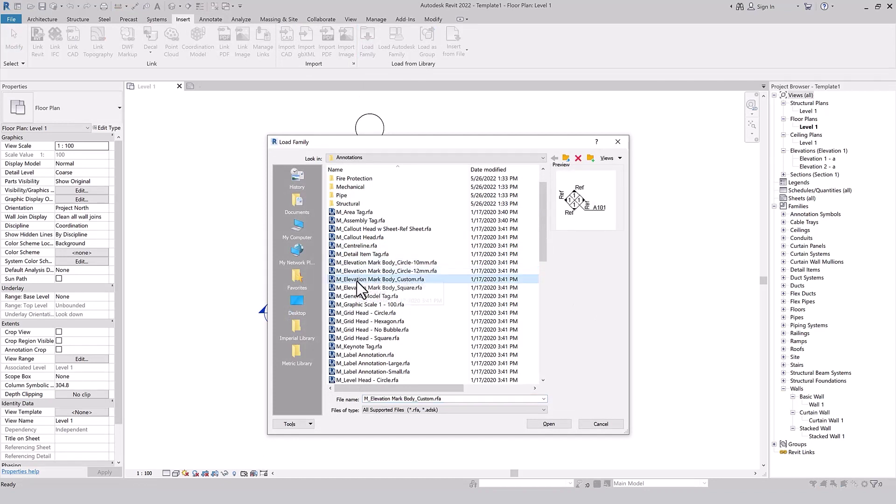
pyautogui.click(362, 271)
pyautogui.click(367, 264)
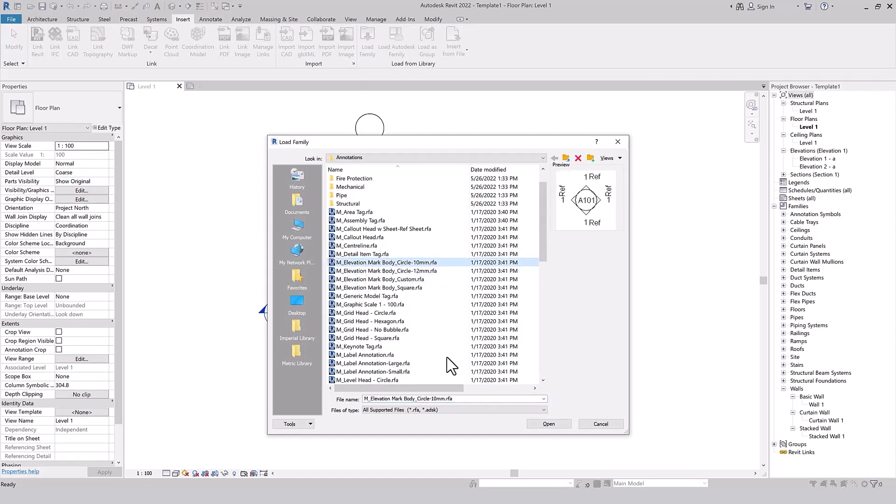
pyautogui.click(549, 423)
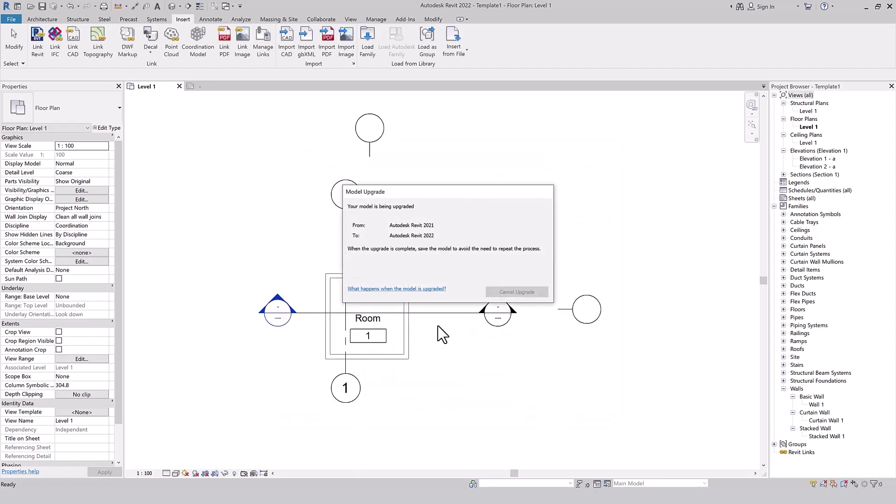
# - Set the elevation tag's Elevation Mark to the 10 mm circle mark
pyautogui.click(379, 145)
pyautogui.click(115, 128)
pyautogui.click(192, 232)
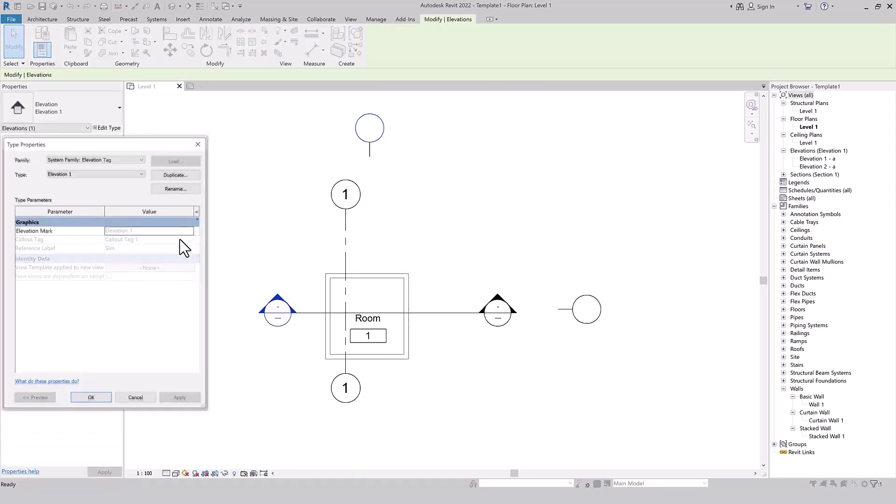
pyautogui.click(191, 231)
pyautogui.click(183, 249)
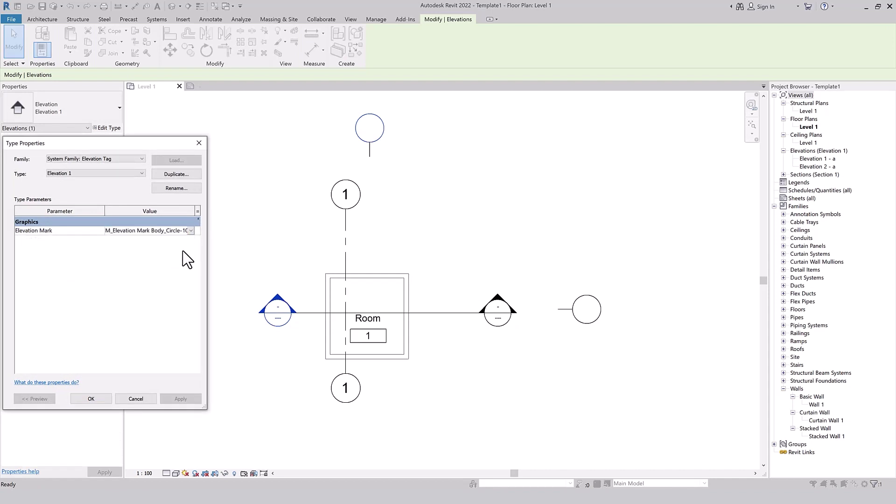
pyautogui.click(91, 399)
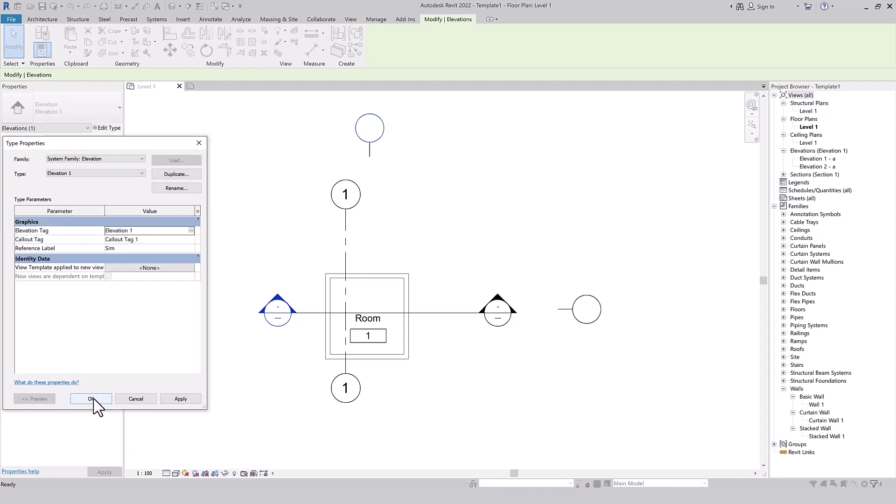
pyautogui.click(92, 399)
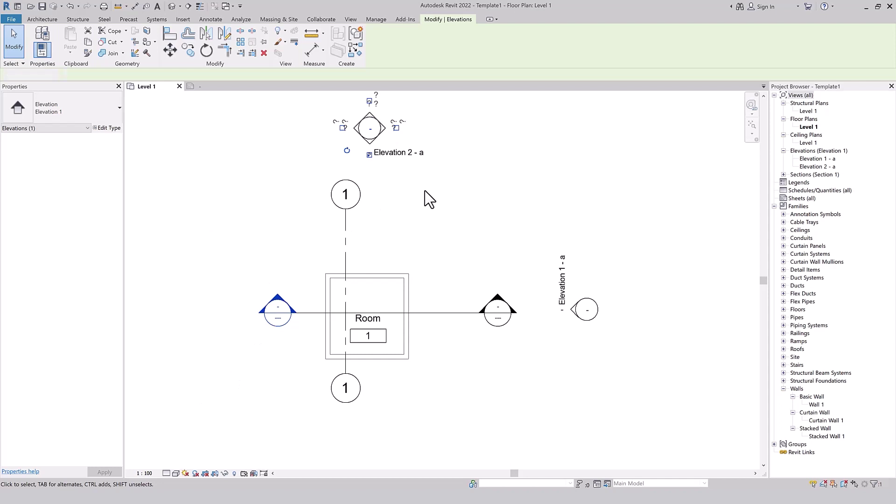
pyautogui.click(447, 266)
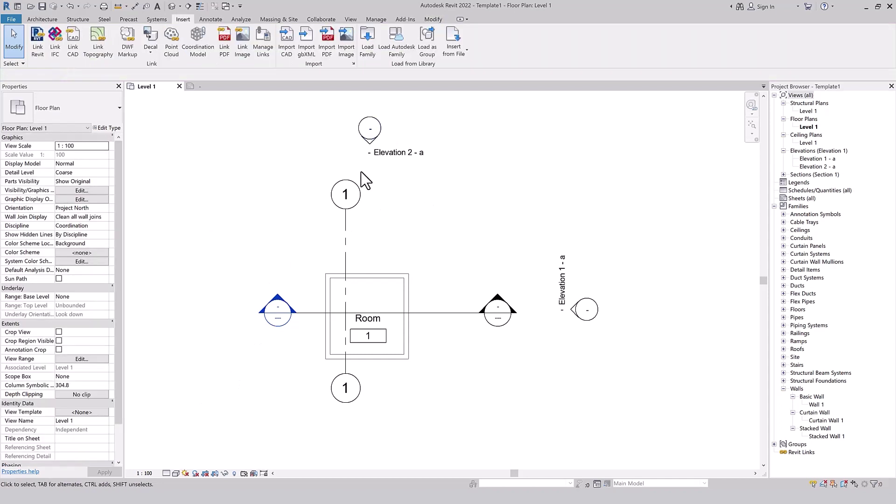
# - Open Elevation 2 - a and draw Level 2 above Level 1
pyautogui.doubleClick(368, 139)
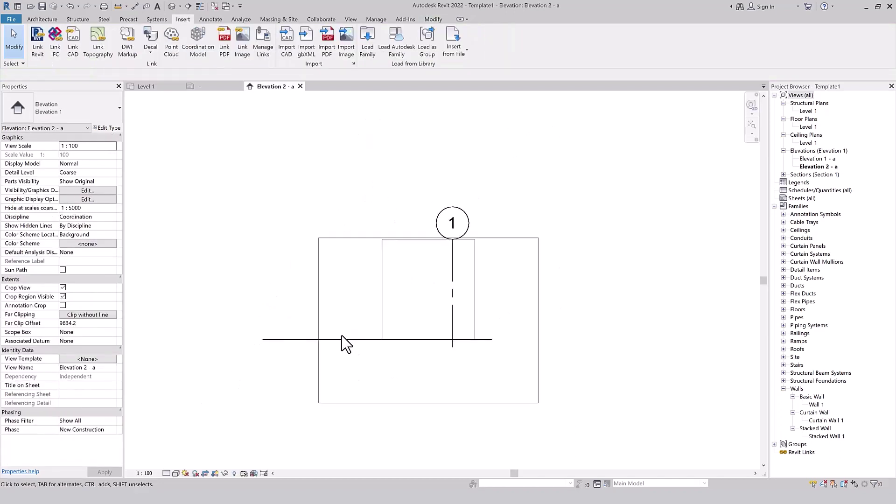
pyautogui.click(42, 19)
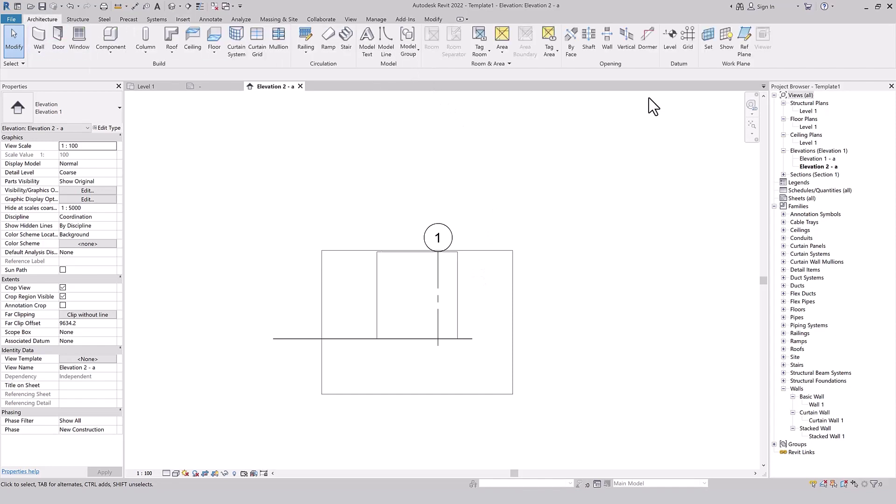
pyautogui.click(674, 40)
pyautogui.click(261, 319)
pyautogui.click(562, 319)
pyautogui.press('Escape')
pyautogui.press('Escape')
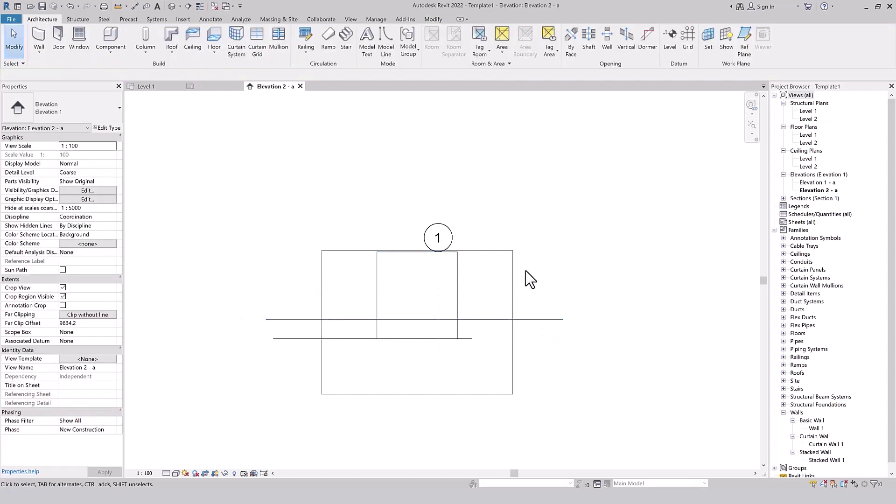
pyautogui.click(521, 322)
pyautogui.click(532, 344)
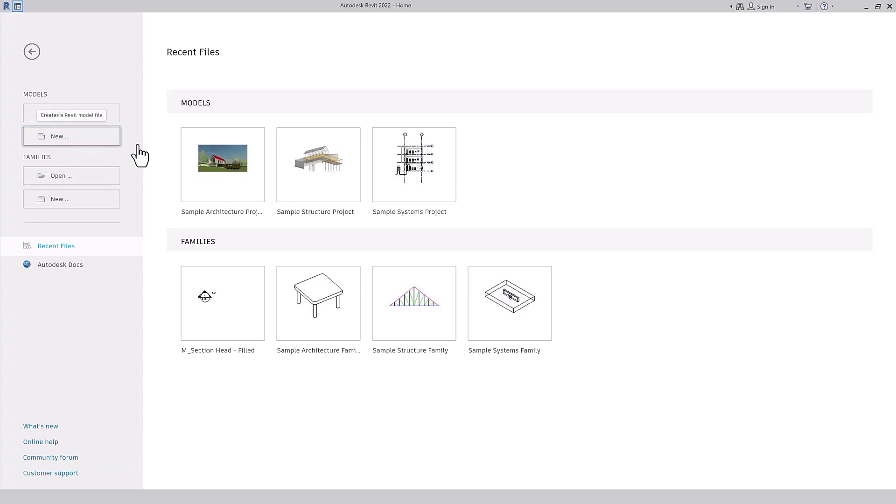
# - Create a new project template based on the Metric-Architectural Template
pyautogui.click(117, 141)
pyautogui.click(202, 179)
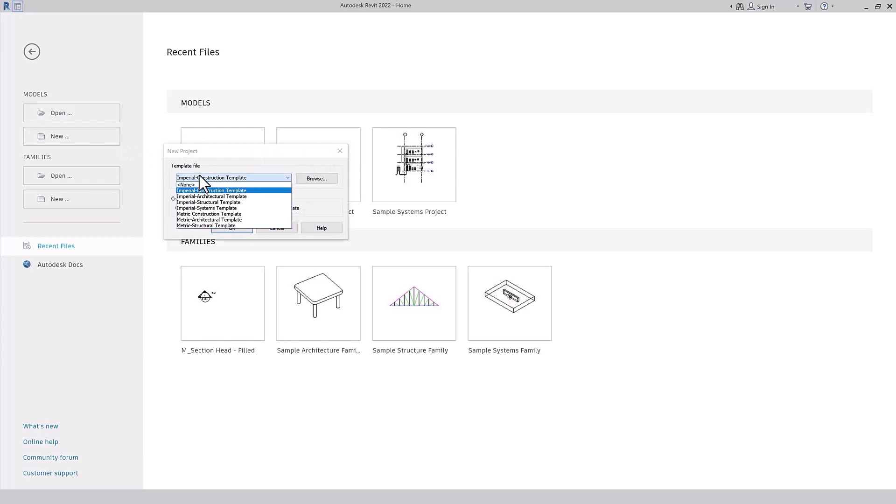
pyautogui.click(202, 220)
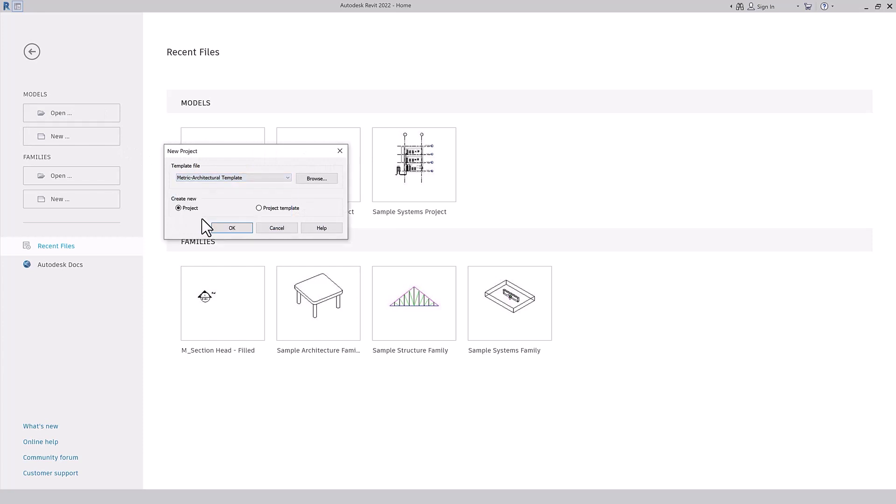
pyautogui.click(270, 209)
pyautogui.click(238, 228)
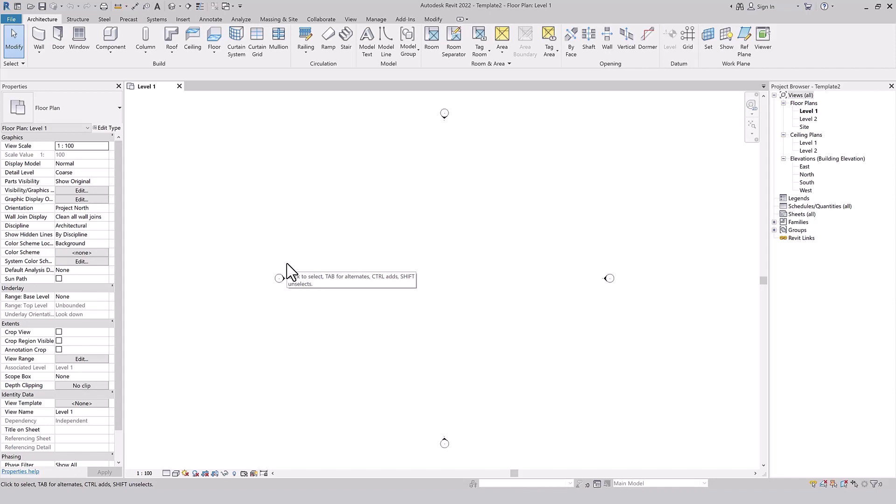
# - With UN, set the Length unit to Meters and centimeters and confirm Project Units
pyautogui.press('u')
pyautogui.press('n')
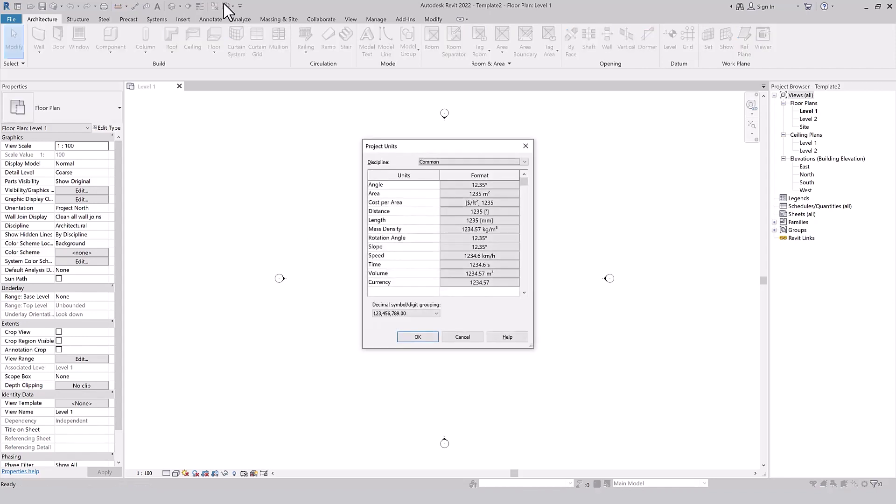
pyautogui.click(490, 221)
pyautogui.click(464, 198)
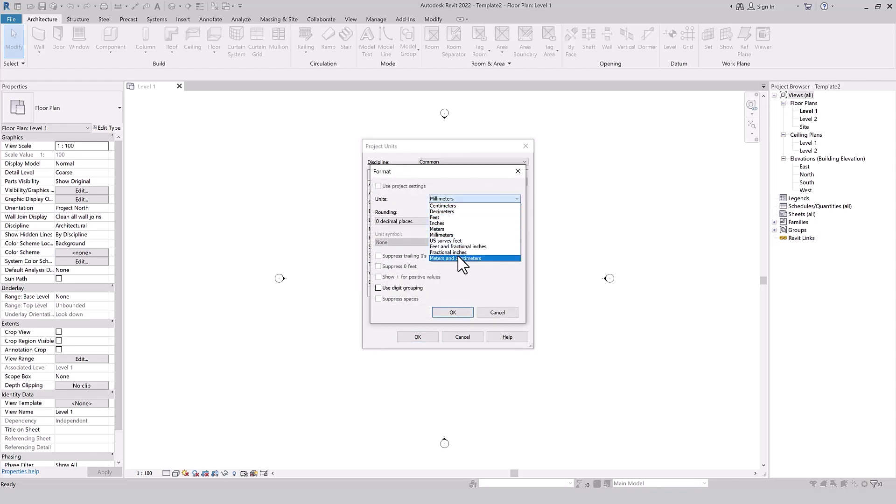
pyautogui.click(458, 258)
pyautogui.click(452, 312)
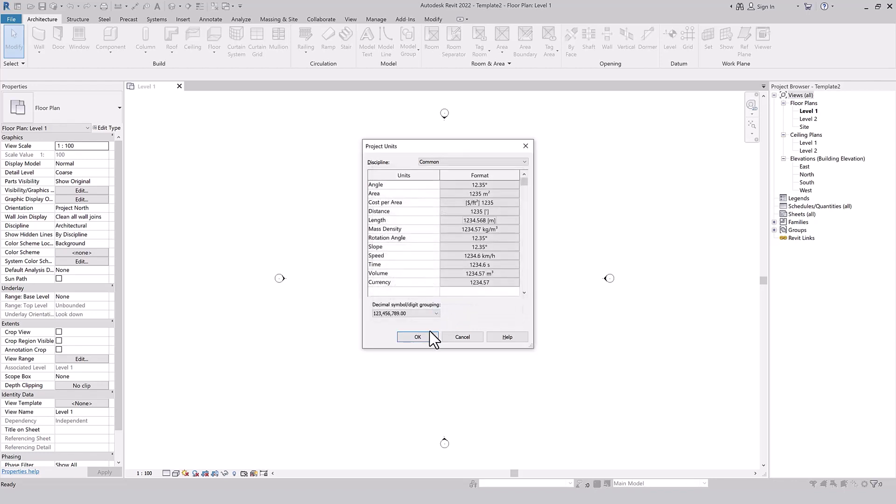
pyautogui.click(427, 334)
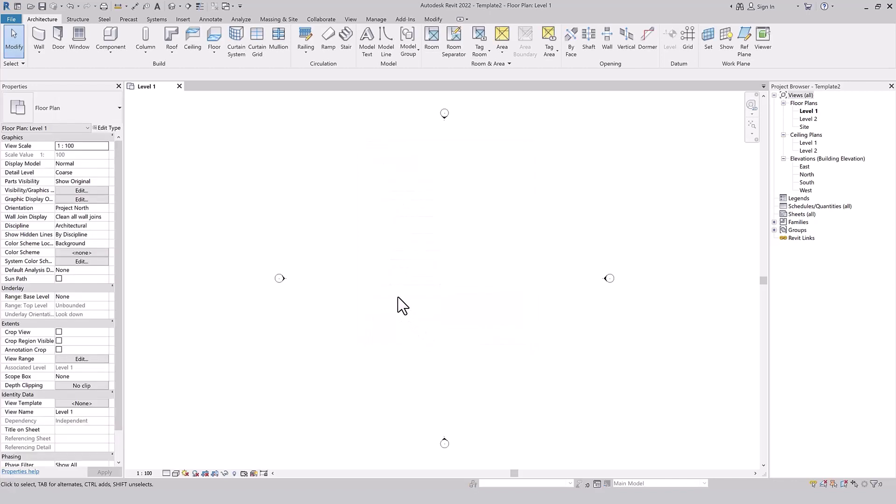
# - Move the east elevation marker 23 to the right with MV
pyautogui.scroll(-2, 367, 290)
pyautogui.moveTo(550, 260); pyautogui.dragTo(481, 332)
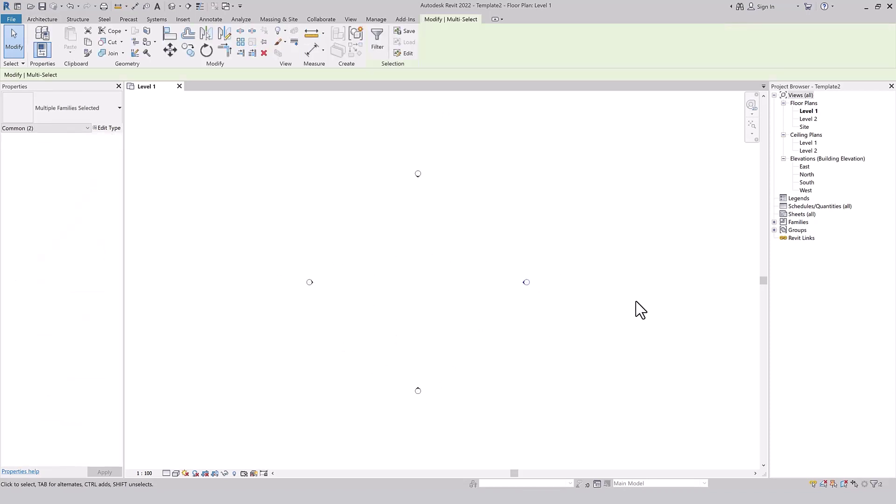
pyautogui.click(487, 316)
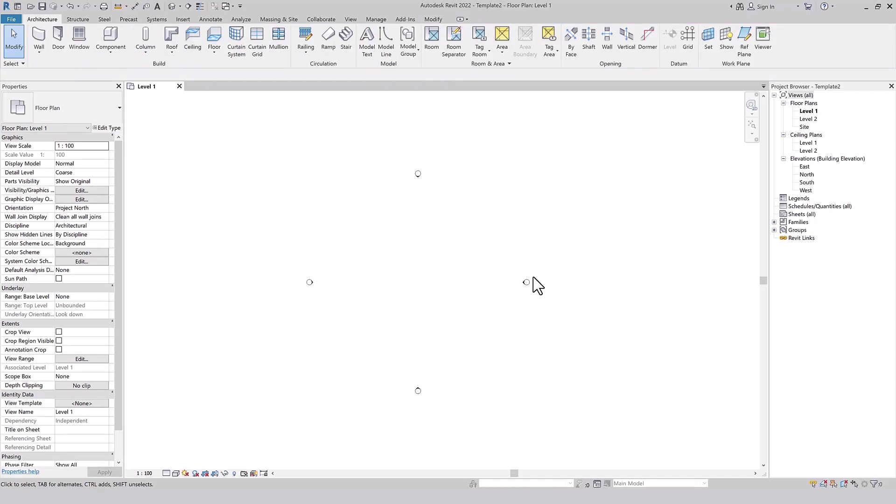
pyautogui.click(493, 313)
pyautogui.press('m')
pyautogui.press('v')
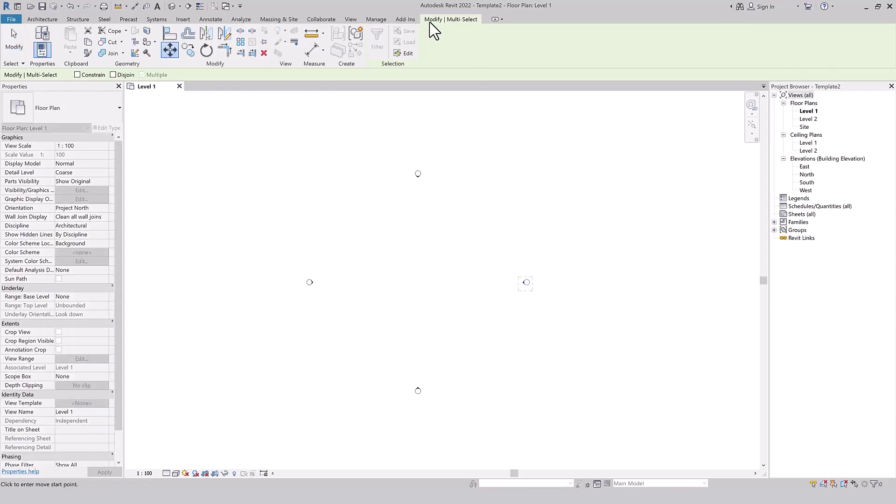
pyautogui.click(524, 298)
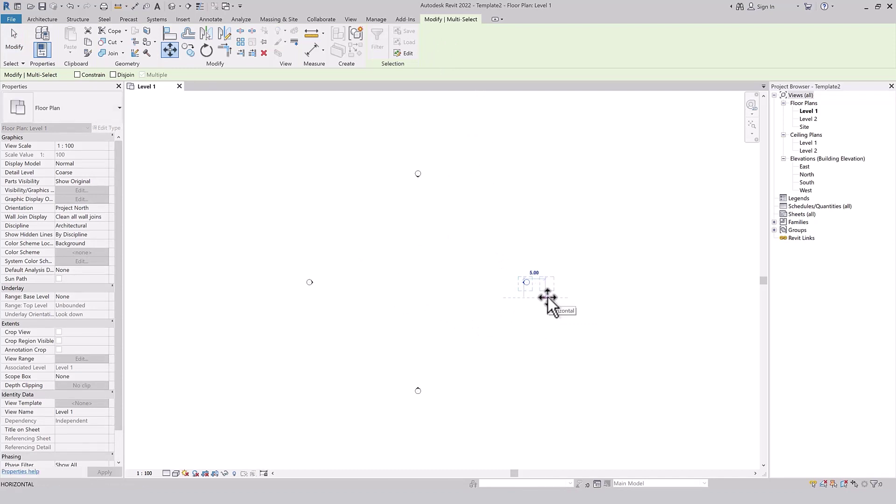
pyautogui.write('23')
pyautogui.press('Return')
# - Move the whole north elevation marker up by 10
pyautogui.scroll(-1, 301, 168)
pyautogui.moveTo(455, 137)
pyautogui.mouseDown()
pyautogui.moveTo(366, 202)
pyautogui.moveTo(380, 186)
pyautogui.mouseUp()
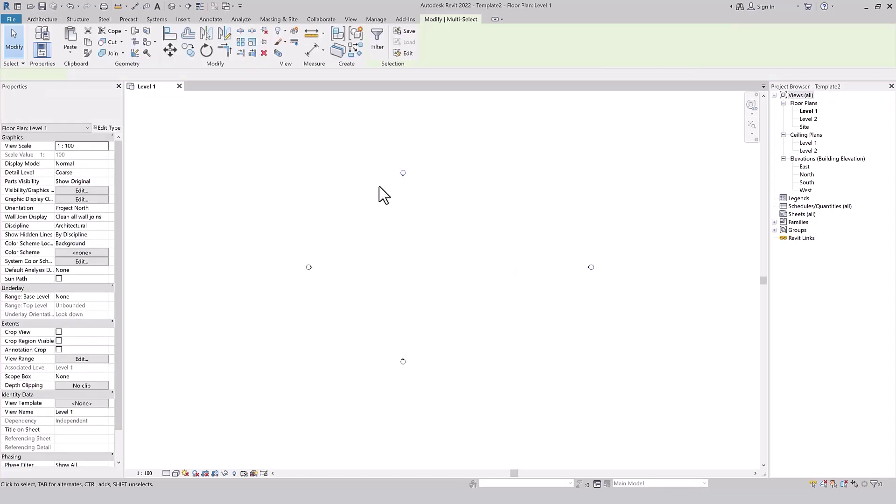
pyautogui.click(410, 170)
pyautogui.click(404, 176)
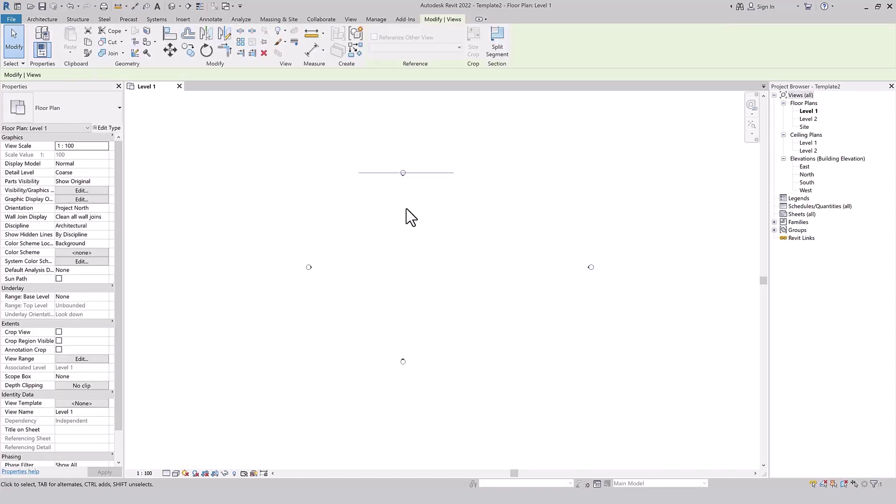
pyautogui.moveTo(416, 126)
pyautogui.mouseDown()
pyautogui.moveTo(391, 196)
pyautogui.moveTo(374, 206)
pyautogui.mouseUp()
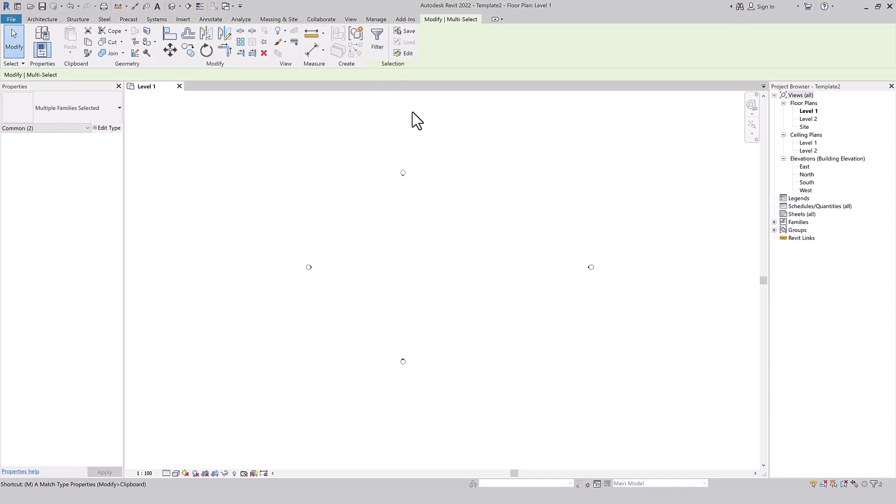
pyautogui.press('m')
pyautogui.press('v')
pyautogui.click(424, 175)
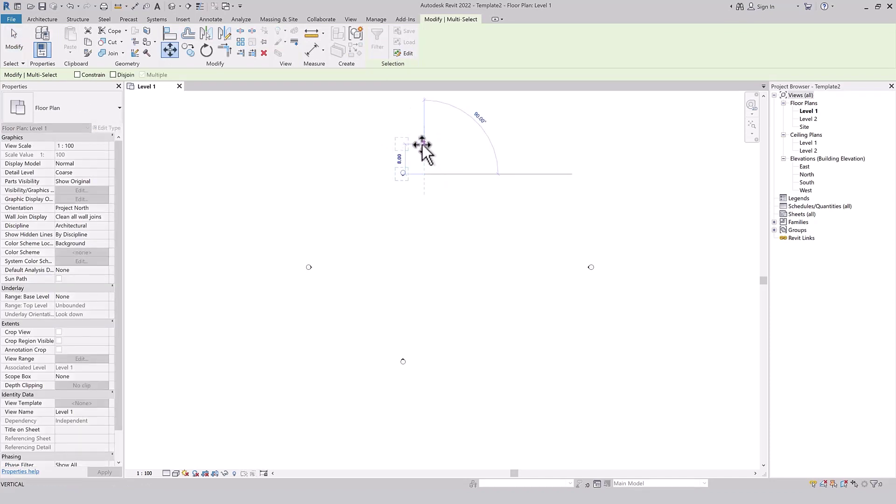
pyautogui.write('10')
pyautogui.press('Return')
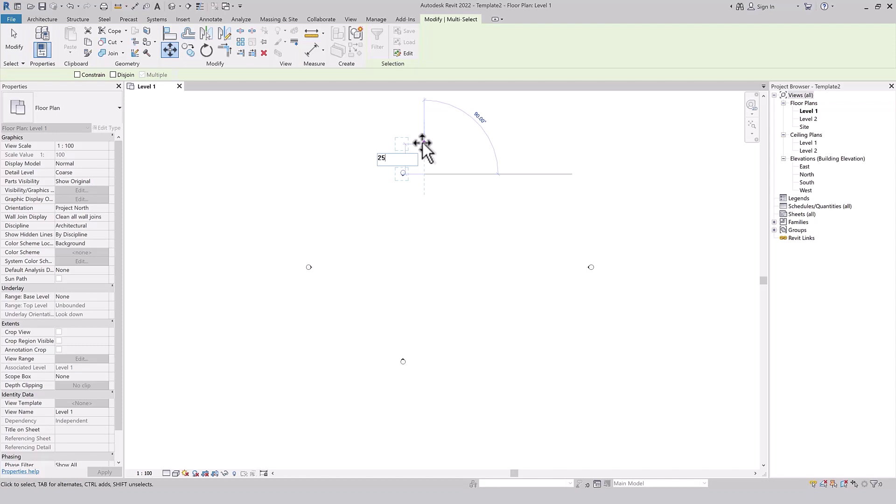
# - Repeat the move on the west elevation marker with a distance of 5000
pyautogui.moveTo(329, 269); pyautogui.dragTo(271, 313)
pyautogui.rightClick(272, 313)
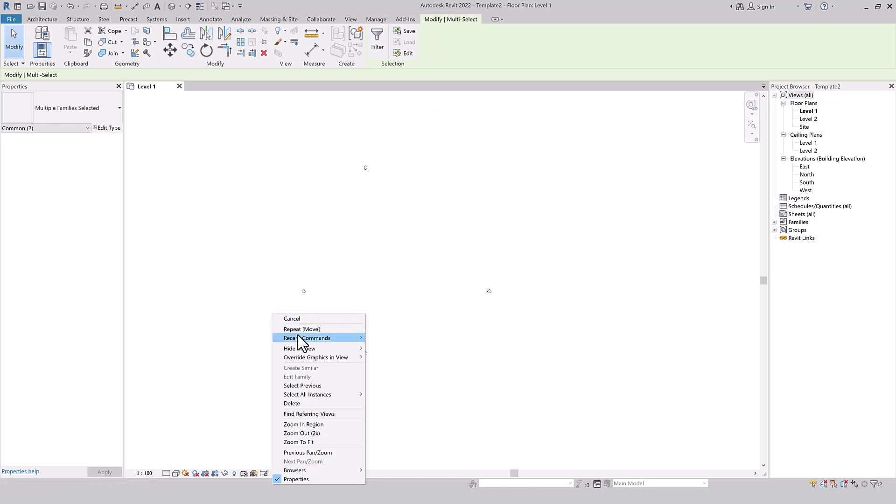
pyautogui.moveTo(298, 334)
pyautogui.click(391, 338)
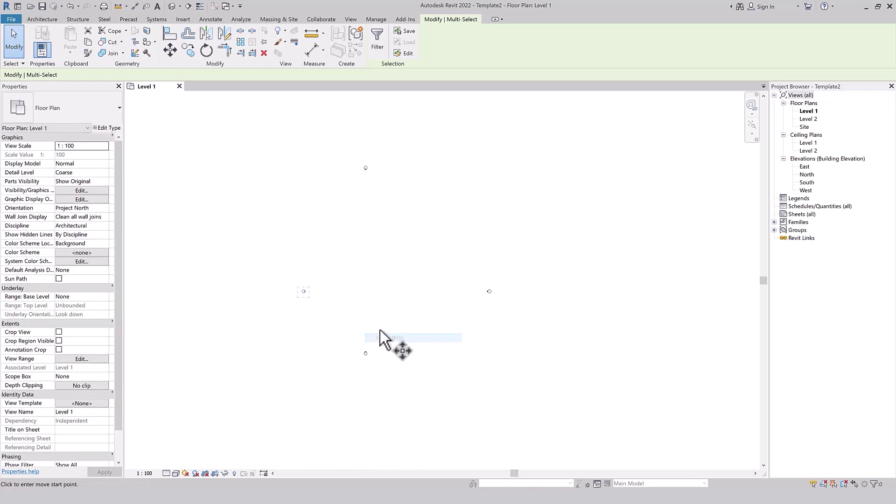
pyautogui.write('5000')
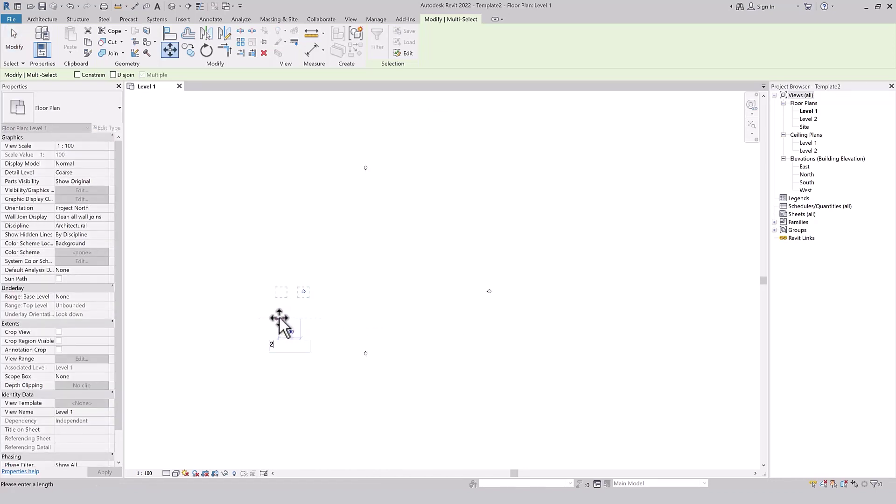
pyautogui.press('Return')
# - Move the south elevation marker by 2, then zoom to fit the whole plan
pyautogui.moveTo(392, 341); pyautogui.dragTo(341, 394)
pyautogui.rightClick(340, 393)
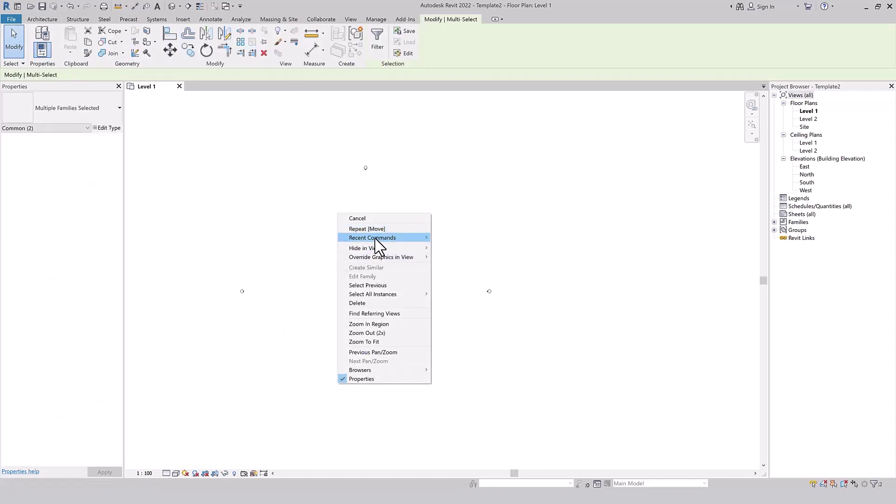
pyautogui.moveTo(377, 238)
pyautogui.click(455, 237)
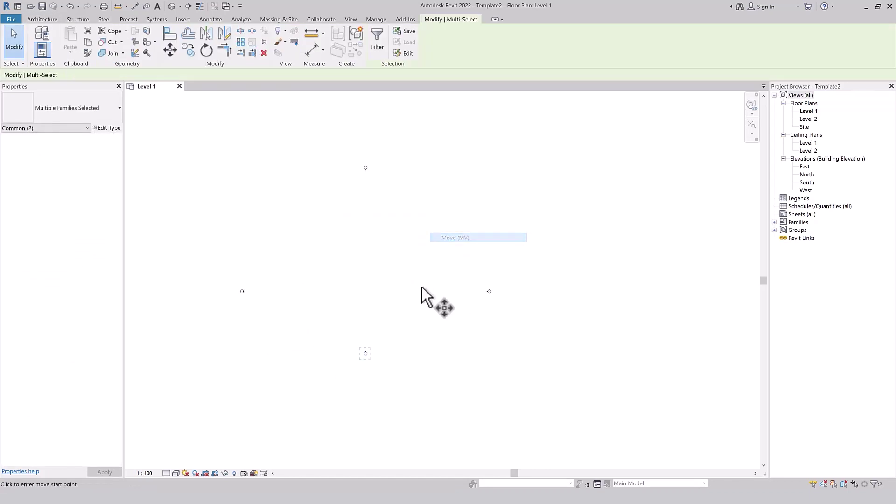
pyautogui.click(396, 352)
pyautogui.write('25')
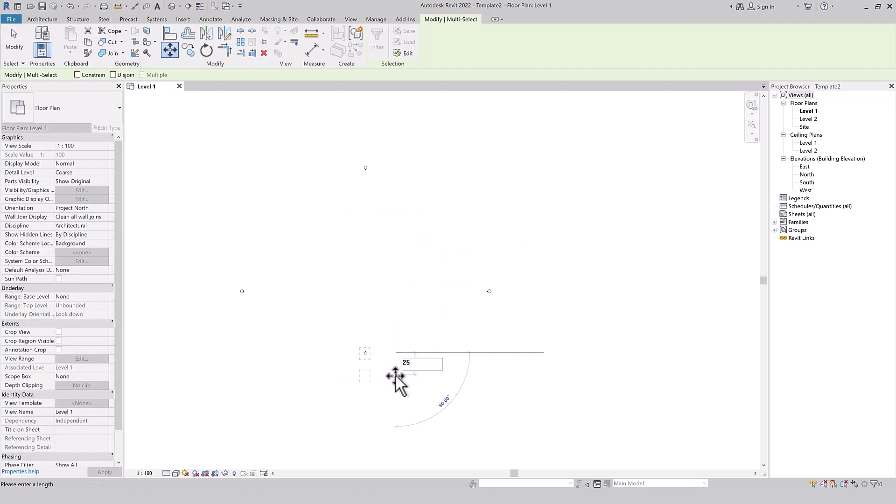
pyautogui.press('Return')
pyautogui.click(752, 125)
pyautogui.click(607, 209)
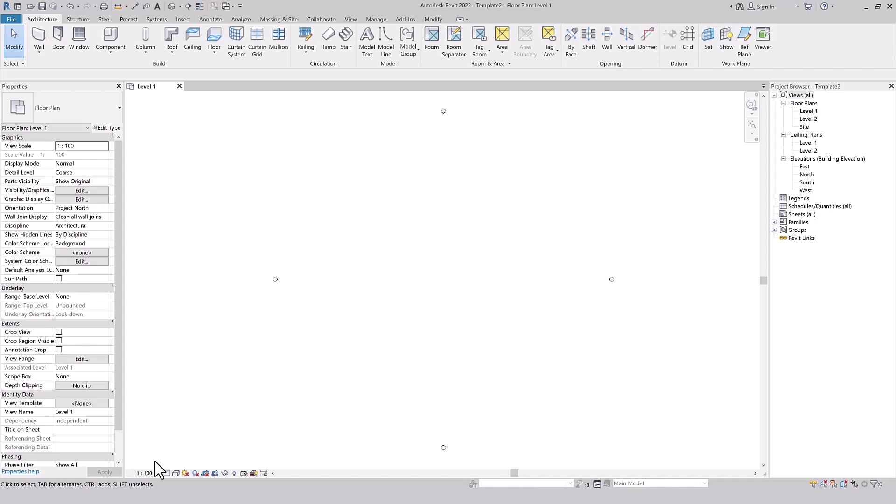
# - Set the Level 1 floor plan to 1 : 200 scale and Medium detail
pyautogui.click(145, 473)
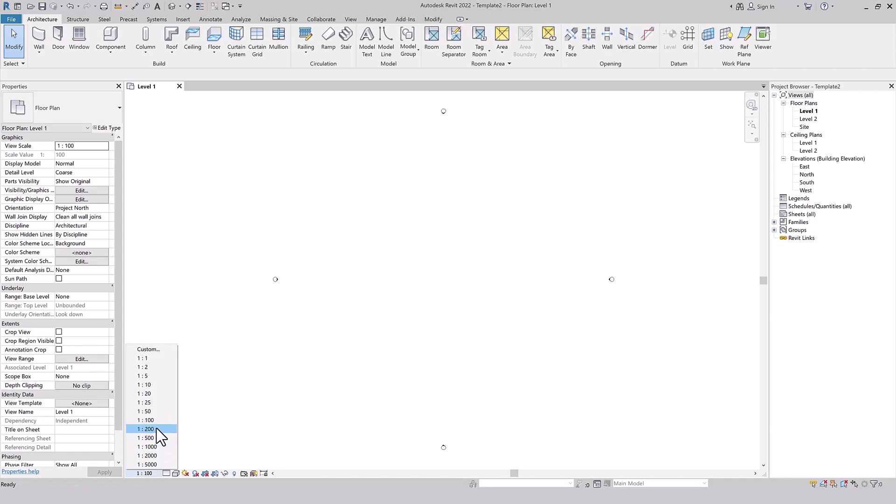
pyautogui.click(151, 429)
pyautogui.click(166, 472)
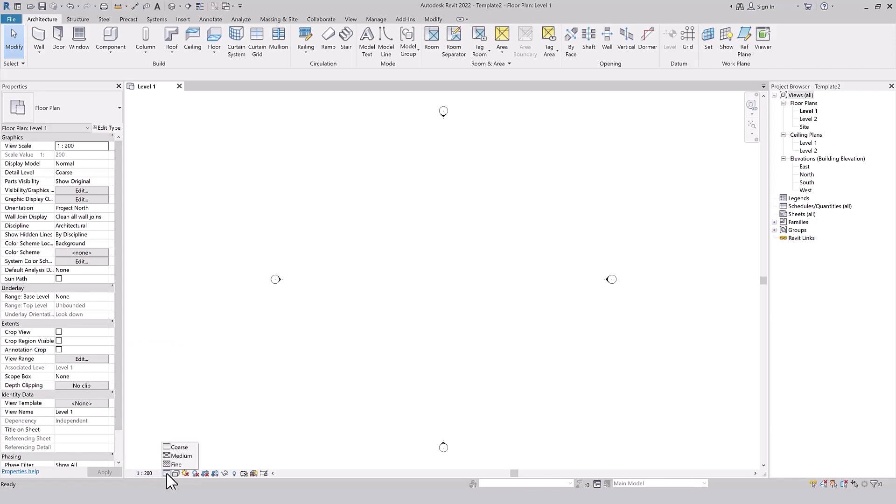
pyautogui.click(175, 455)
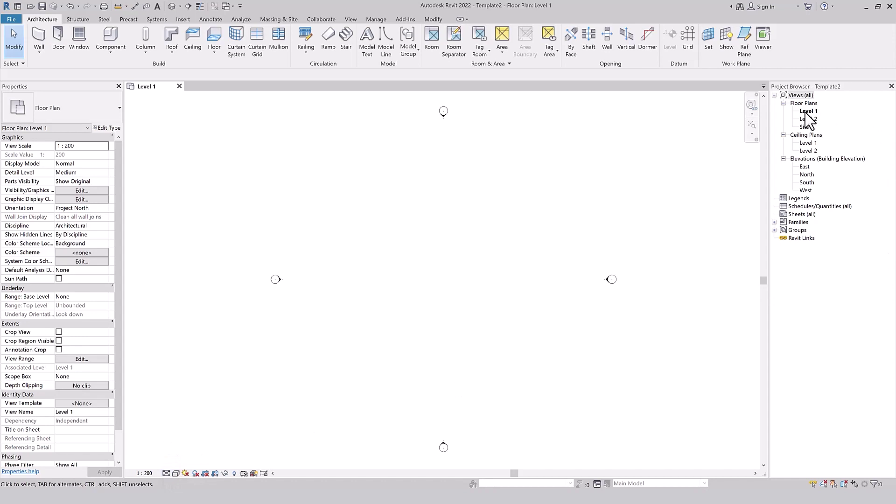
# - Set the Level 2, Site and Level 1 ceiling plans to 1 : 200
pyautogui.doubleClick(808, 119)
pyautogui.click(145, 473)
pyautogui.click(145, 473)
pyautogui.doubleClick(804, 126)
pyautogui.click(145, 473)
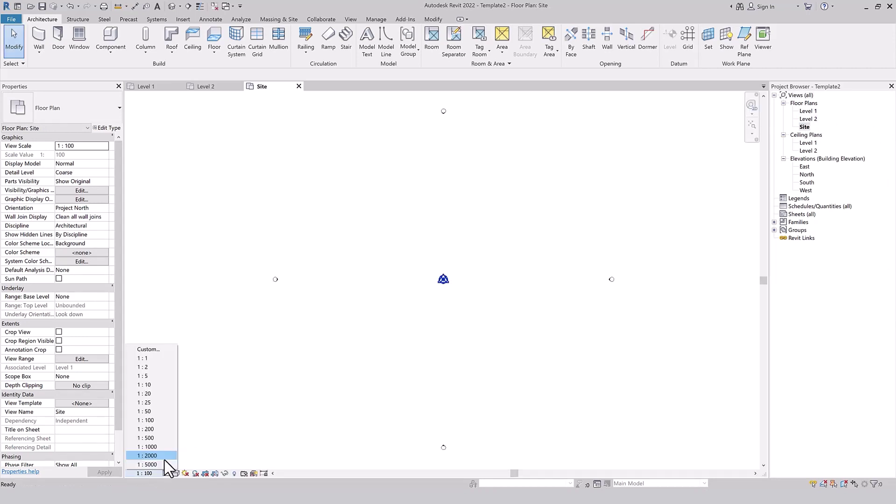
pyautogui.click(166, 428)
pyautogui.doubleClick(808, 142)
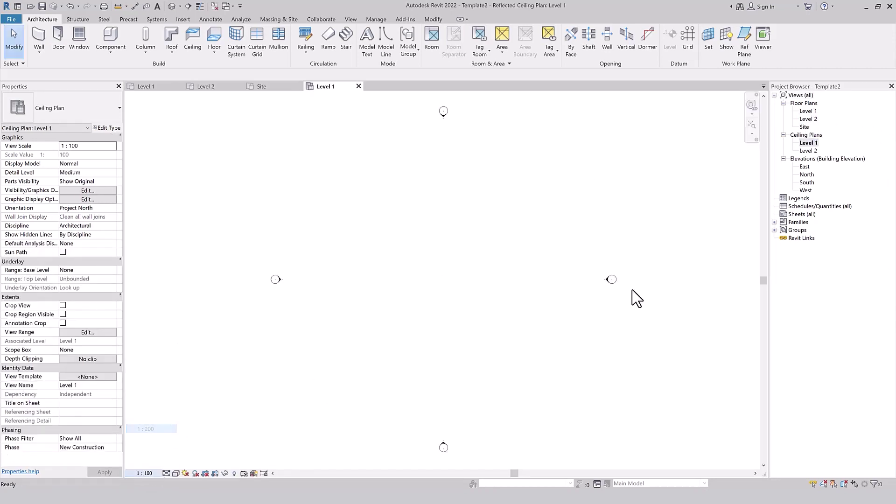
pyautogui.click(147, 473)
pyautogui.click(159, 470)
# - Set the East and North elevations to 1 : 200
pyautogui.doubleClick(805, 166)
pyautogui.click(149, 473)
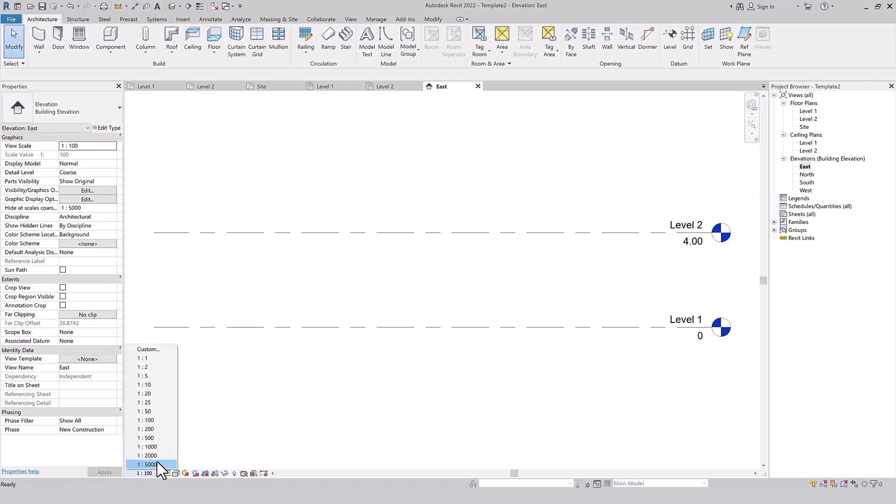
pyautogui.click(147, 429)
pyautogui.doubleClick(807, 174)
pyautogui.click(144, 472)
pyautogui.click(147, 428)
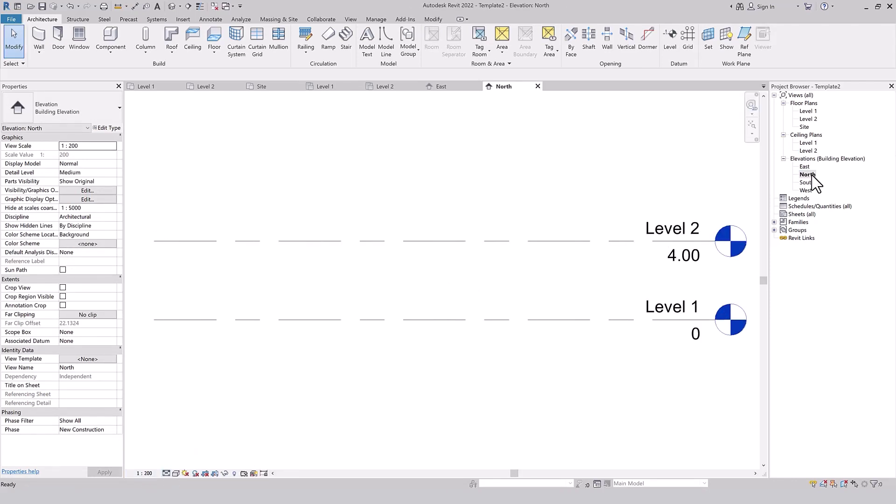
# - Give the South and West elevations 1 : 200 scale and Medium detail, then return to Level 1
pyautogui.doubleClick(807, 182)
pyautogui.click(144, 473)
pyautogui.click(147, 428)
pyautogui.click(175, 473)
pyautogui.click(170, 462)
pyautogui.doubleClick(807, 190)
pyautogui.click(145, 473)
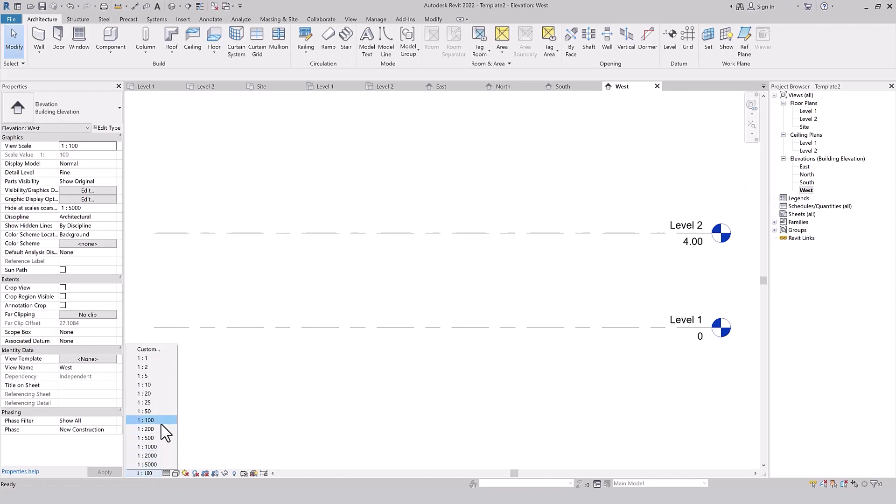
pyautogui.click(147, 429)
pyautogui.click(176, 473)
pyautogui.click(170, 463)
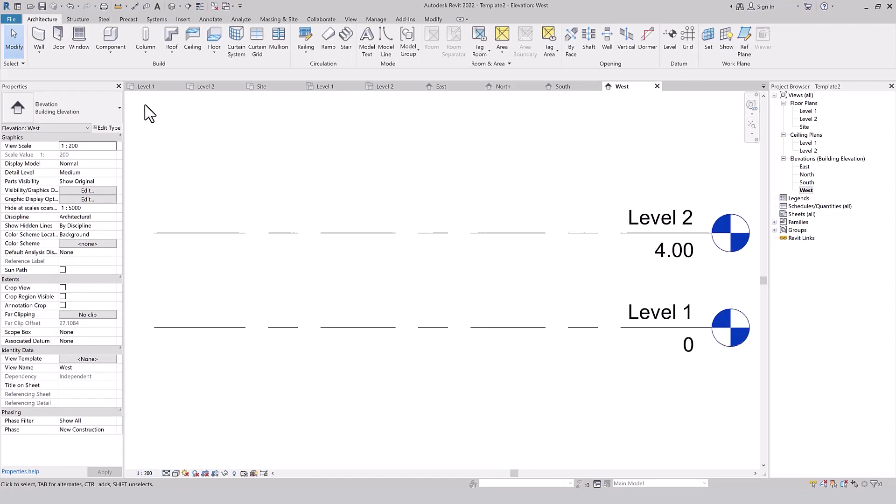
pyautogui.click(152, 87)
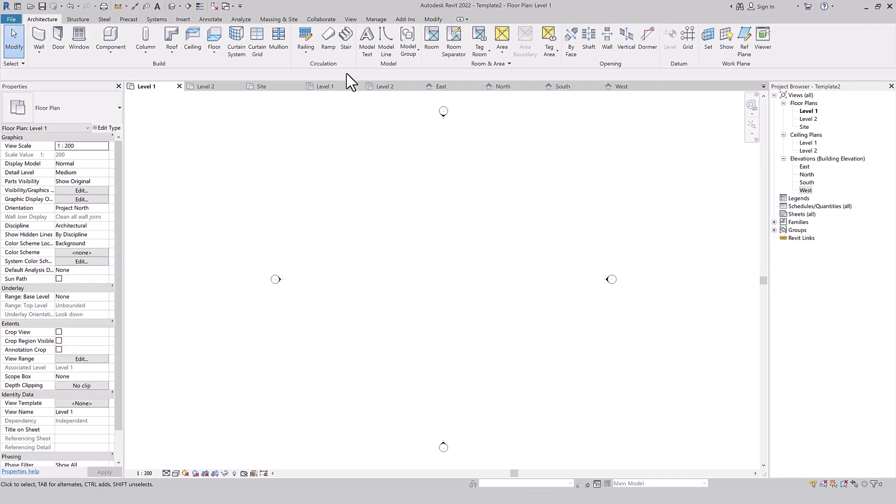
# - Close every view except the Level 1 plan, then open the East elevation
pyautogui.click(352, 19)
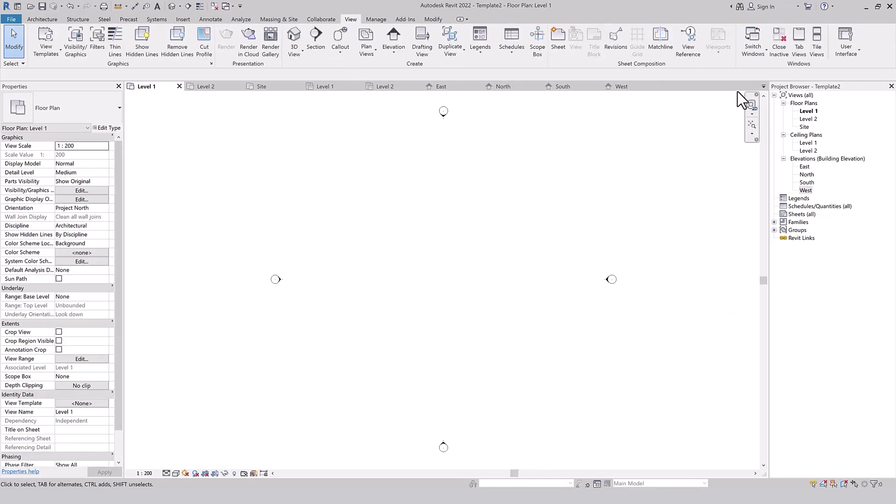
pyautogui.click(778, 44)
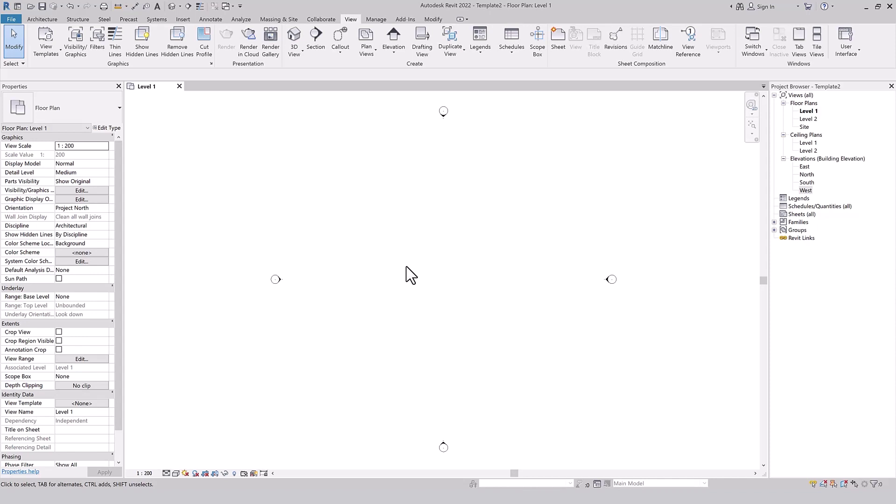
pyautogui.doubleClick(807, 168)
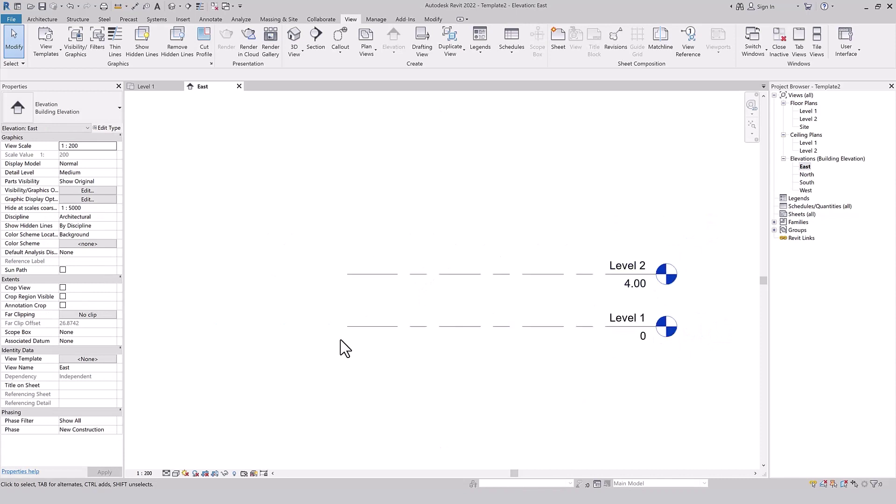
# - Drag Level 1's end handle to extend the level lines farther left, then fit the elevation
pyautogui.click(366, 326)
pyautogui.scroll(-2, 508, 315)
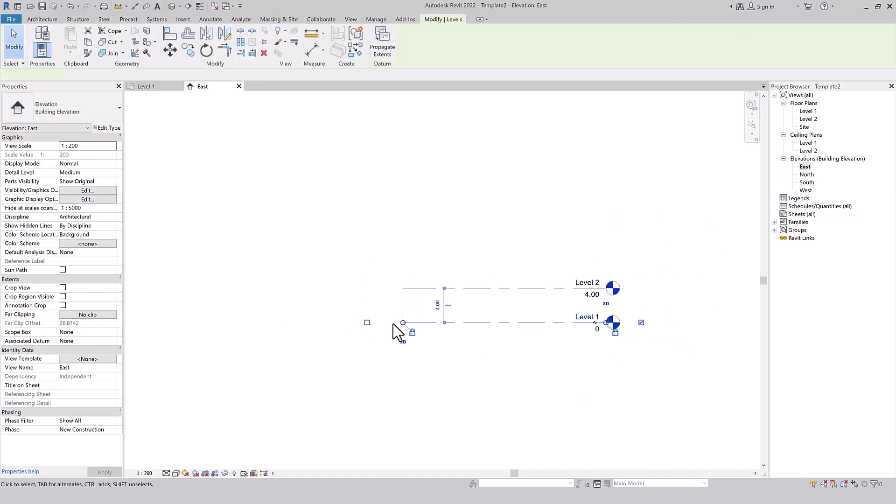
pyautogui.moveTo(402, 323); pyautogui.dragTo(173, 323)
pyautogui.scroll(-3, 320, 320)
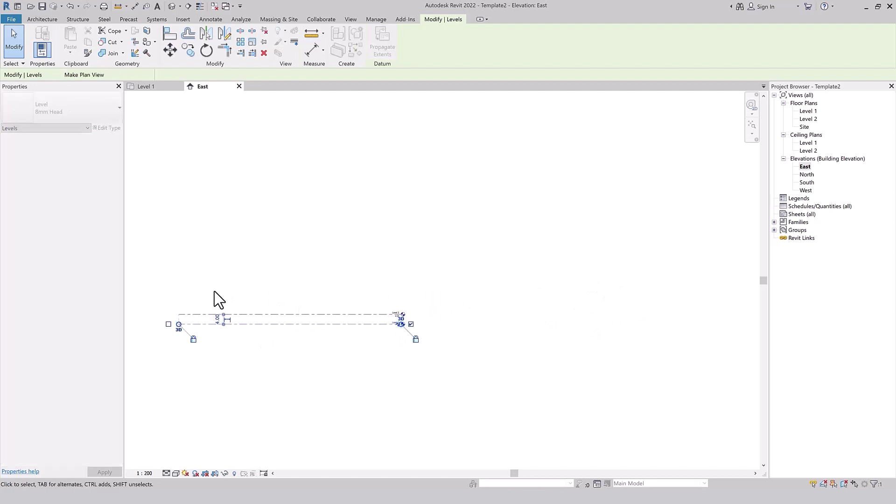
pyautogui.scroll(2, 226, 314)
pyautogui.click(751, 125)
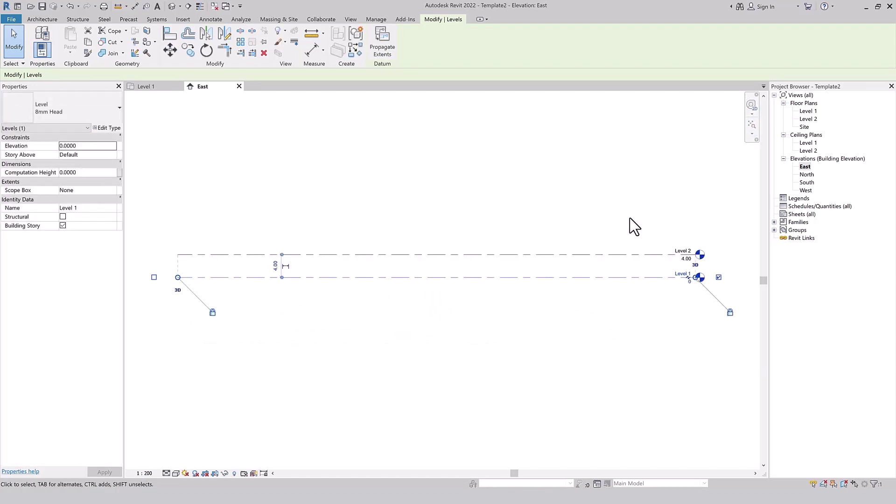
pyautogui.click(625, 214)
# - Sketch a new level line above Level 2, creating Level 3
pyautogui.press('l')
pyautogui.press('l')
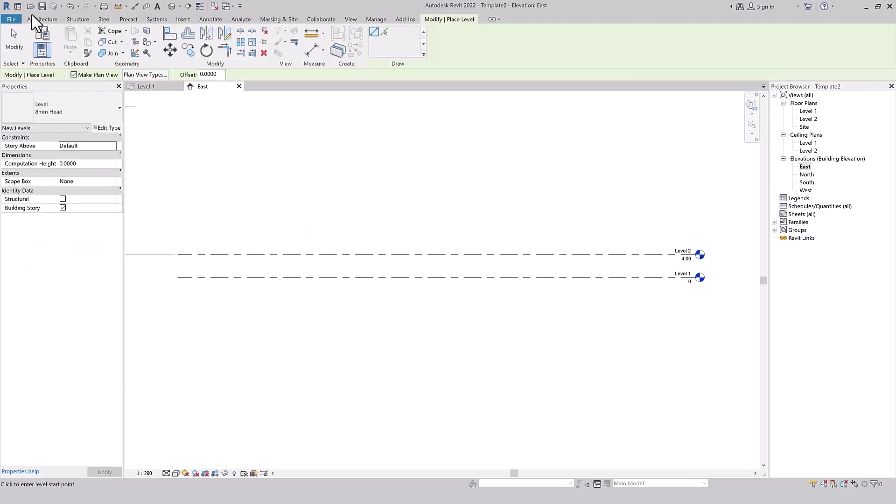
pyautogui.click(33, 18)
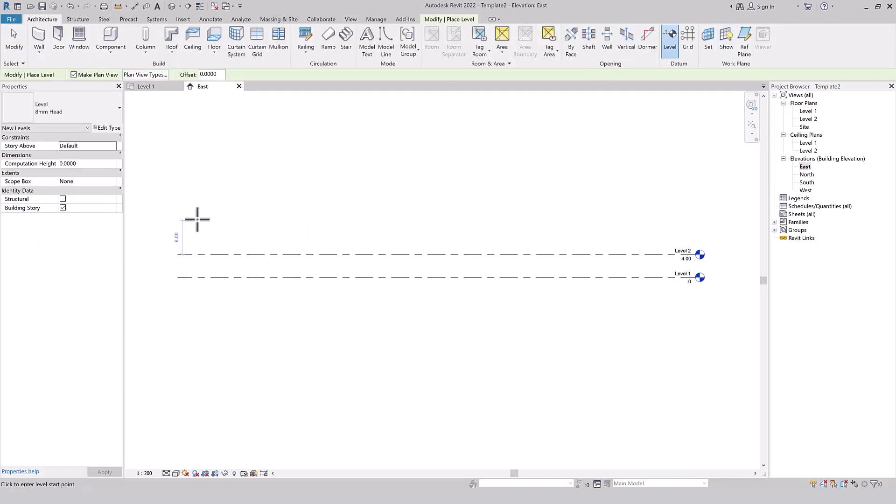
pyautogui.click(172, 231)
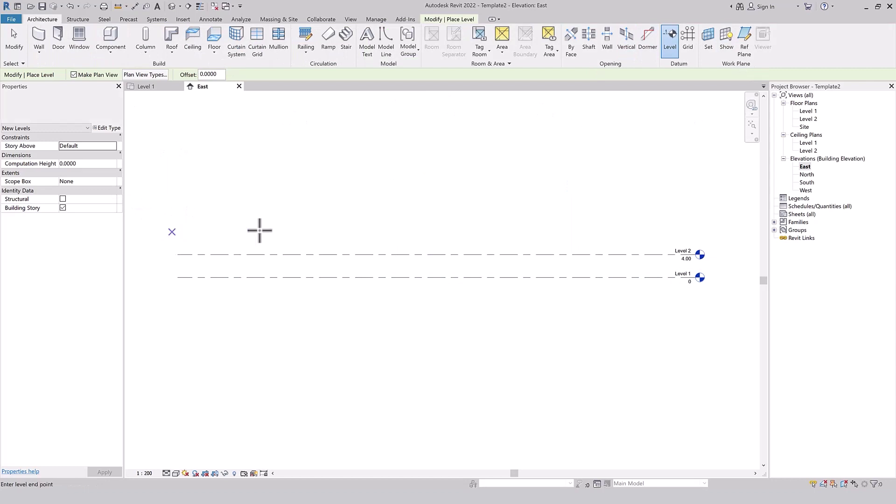
pyautogui.click(690, 232)
pyautogui.press('Escape')
pyautogui.press('Escape')
pyautogui.scroll(2, 697, 282)
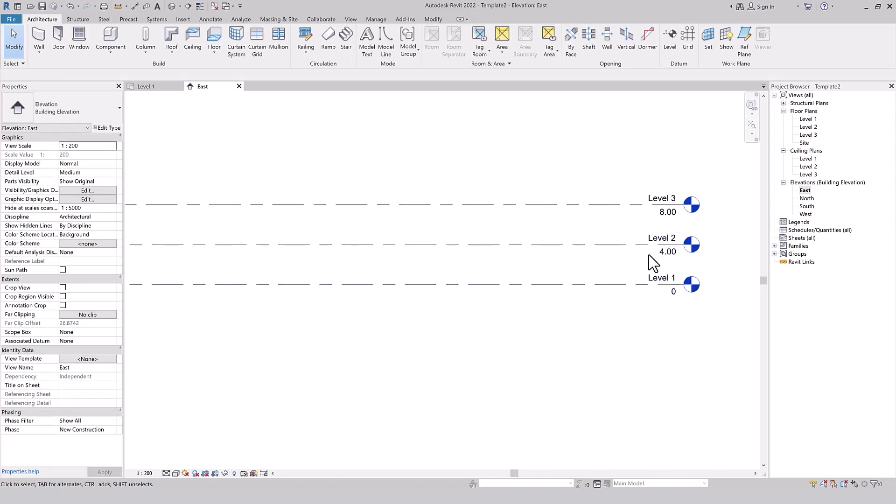
# - Set the spacing between Level 1 and Level 2 to 3
pyautogui.click(615, 292)
pyautogui.scroll(-1, 638, 304)
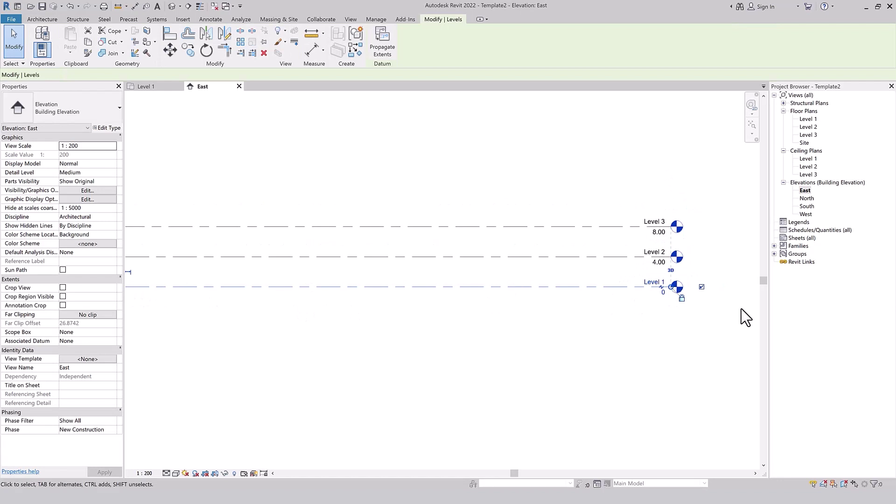
pyautogui.scroll(-2, 744, 314)
pyautogui.scroll(2, 293, 299)
pyautogui.click(347, 280)
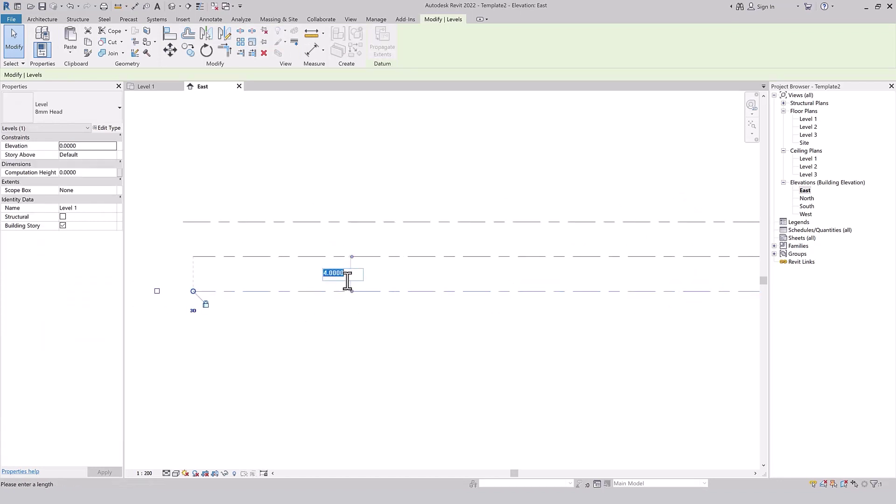
pyautogui.write('3')
pyautogui.press('Return')
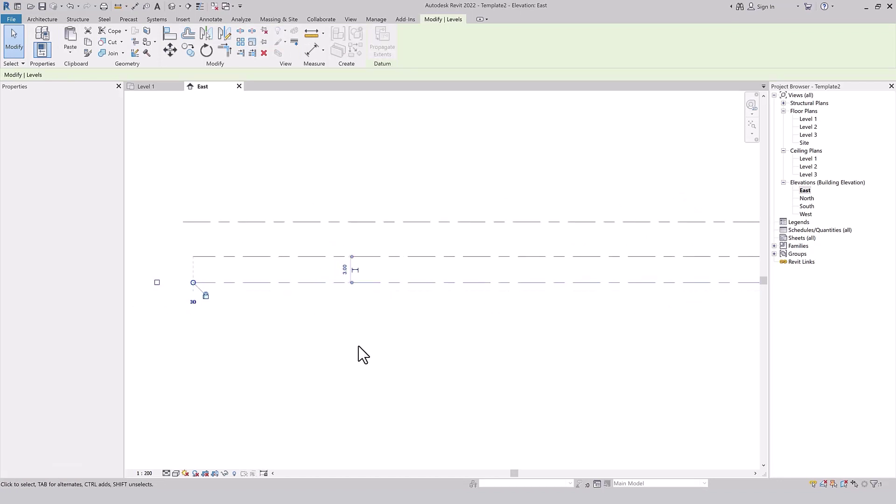
pyautogui.click(287, 352)
pyautogui.scroll(-1, 287, 352)
pyautogui.scroll(-2, 625, 331)
pyautogui.scroll(3, 621, 317)
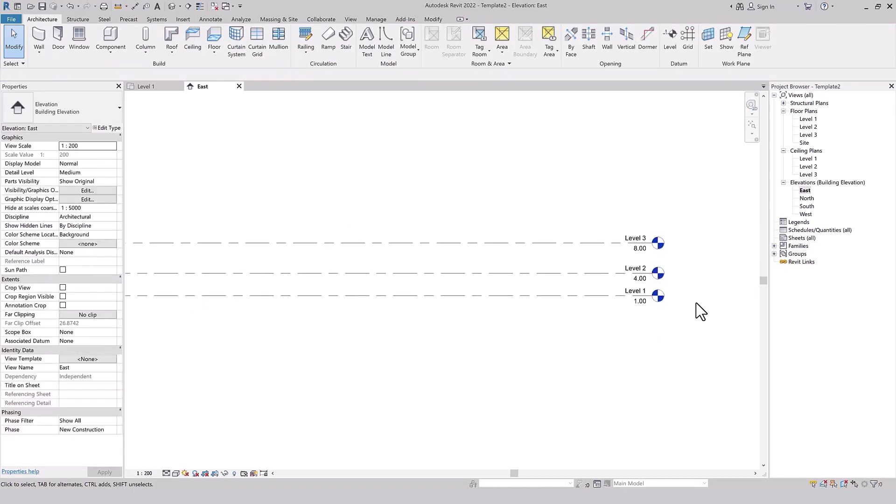
# - Set Level 1's elevation to 0 and Level 2's elevation to 3.00
pyautogui.click(627, 310)
pyautogui.click(626, 304)
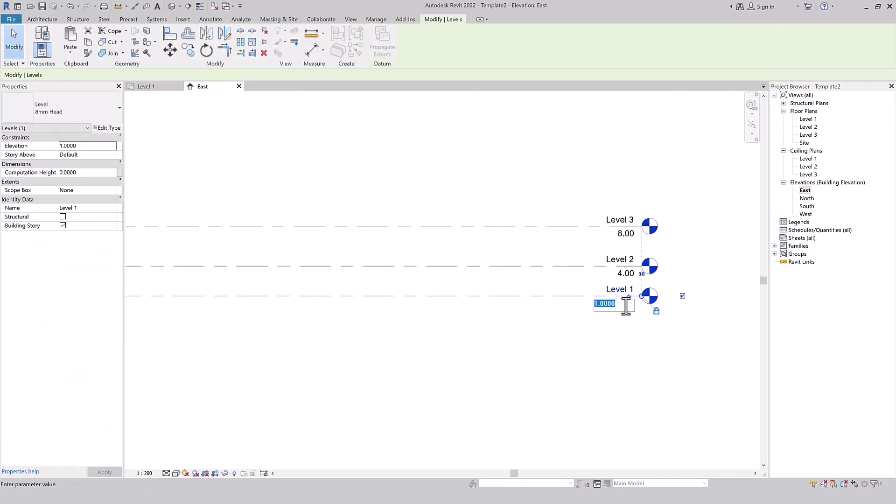
pyautogui.write('0')
pyautogui.press('Return')
pyautogui.click(590, 280)
pyautogui.click(592, 265)
pyautogui.click(626, 275)
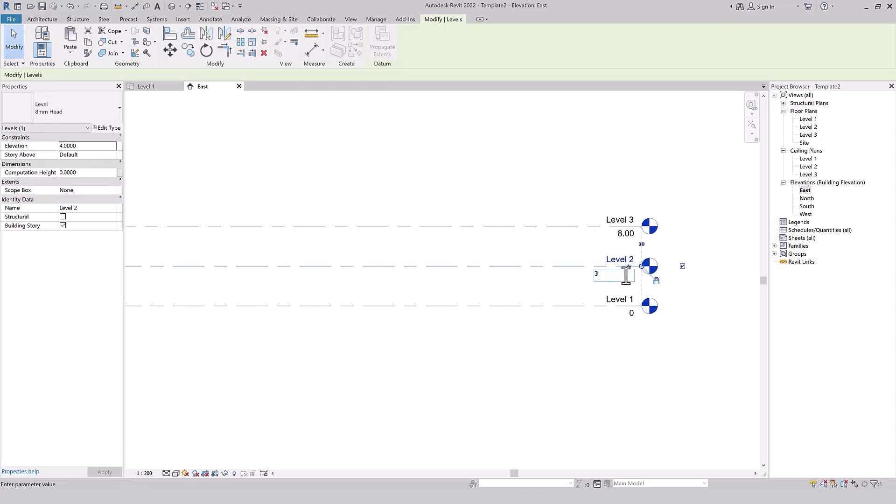
pyautogui.write('3')
pyautogui.press('Return')
# - Set the Level 2 to Level 3 spacing to 3, placing Level 3 at 6.00
pyautogui.click(623, 236)
pyautogui.scroll(-3, 618, 276)
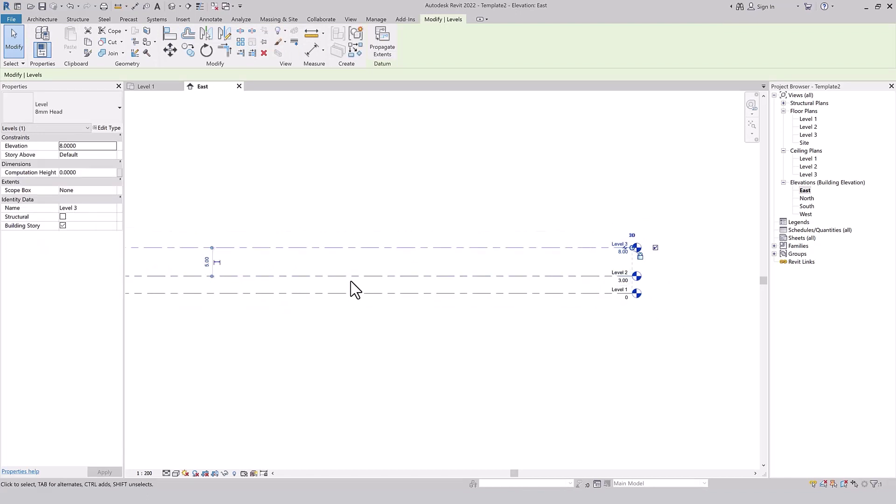
pyautogui.click(208, 261)
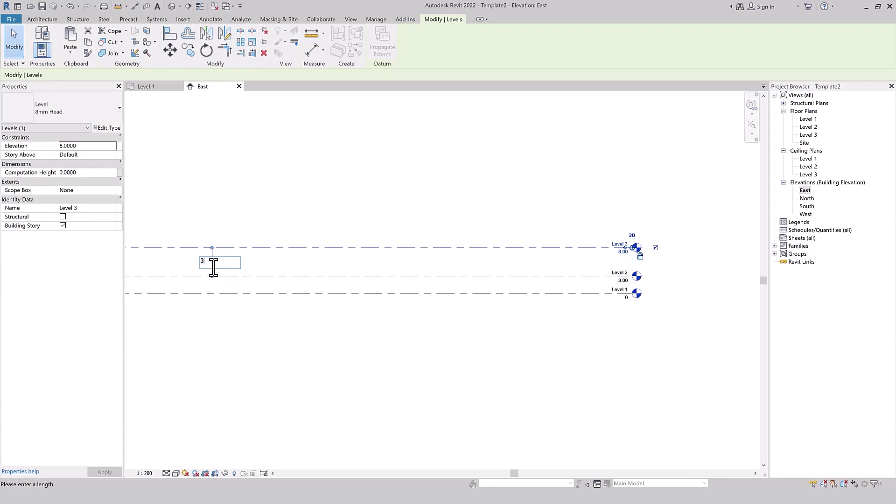
pyautogui.write('3')
pyautogui.press('Return')
pyautogui.click(380, 410)
pyautogui.scroll(-2, 701, 248)
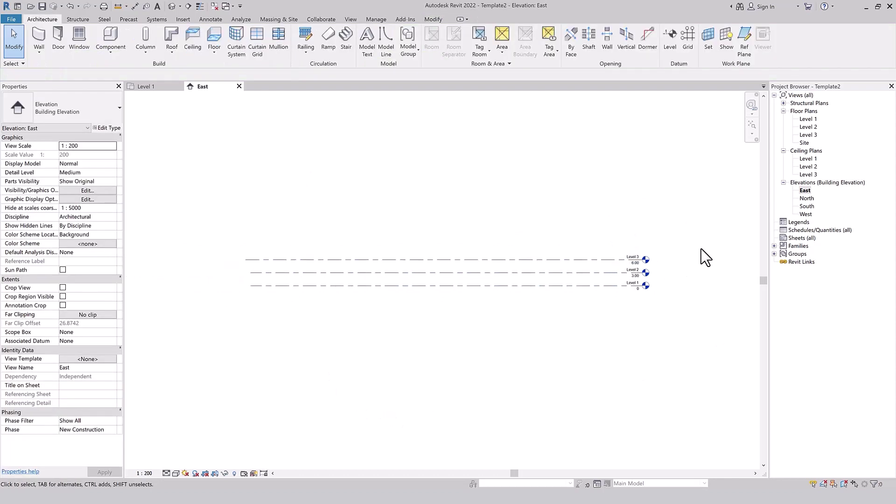
pyautogui.doubleClick(807, 198)
# - Extend the level lines leftward in the North elevation, then check them in the South elevation
pyautogui.scroll(-2, 594, 290)
pyautogui.click(546, 295)
pyautogui.moveTo(457, 286); pyautogui.dragTo(147, 289)
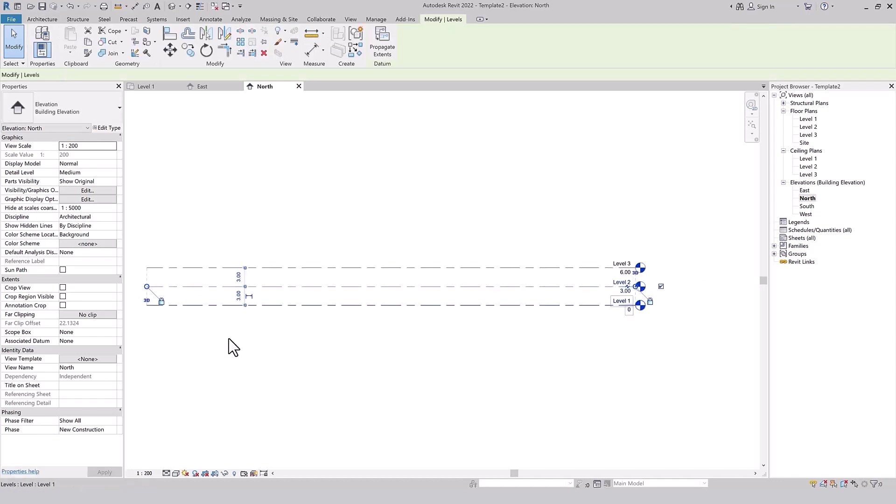
pyautogui.click(230, 344)
pyautogui.click(806, 206)
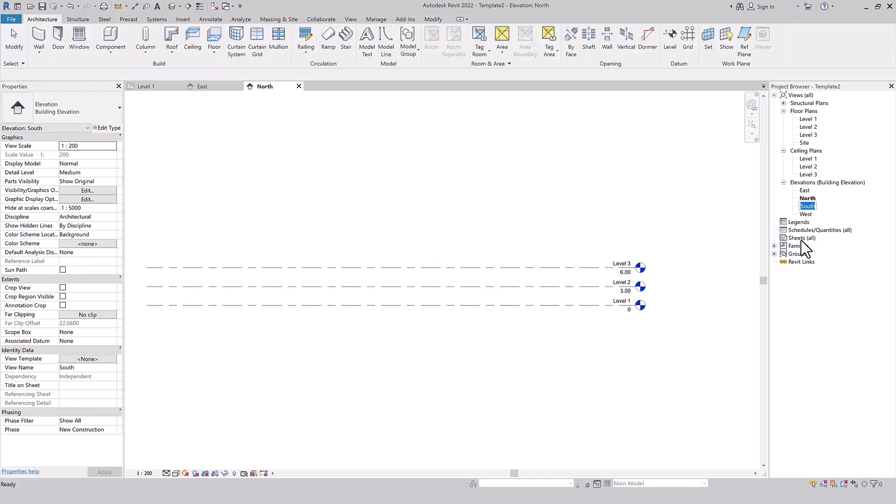
pyautogui.doubleClick(807, 206)
pyautogui.click(270, 298)
pyautogui.scroll(-2, 320, 314)
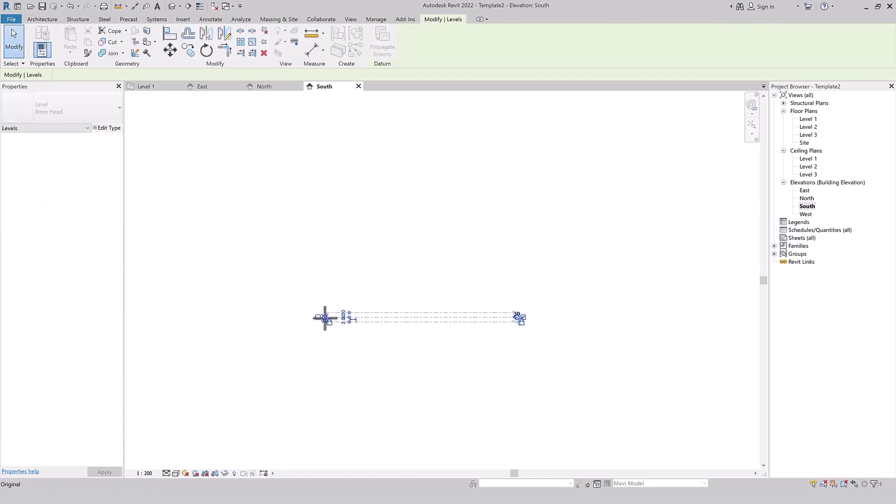
pyautogui.click(400, 348)
# - In the West elevation, pull Level 2's line ends to the left
pyautogui.click(507, 312)
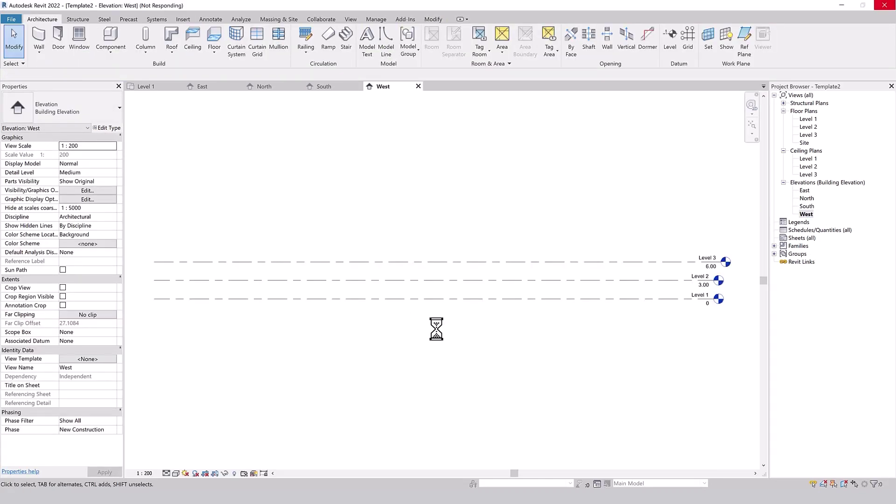
pyautogui.scroll(-2, 442, 338)
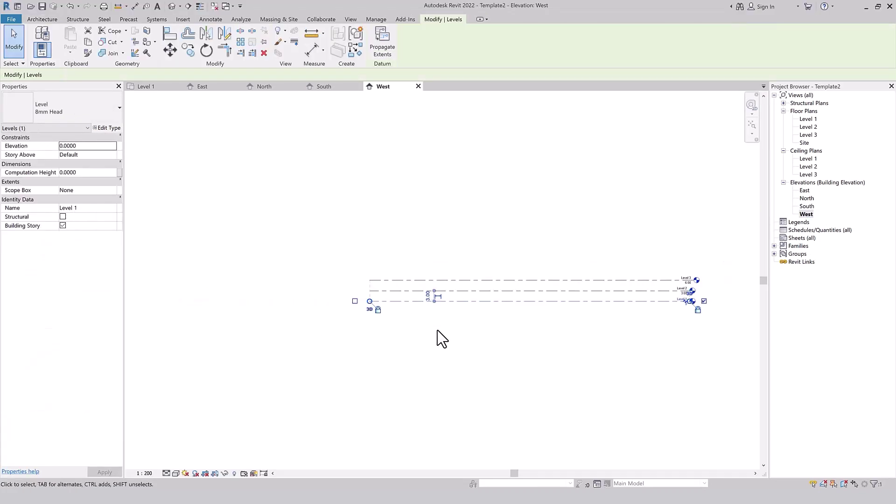
pyautogui.click(400, 307)
pyautogui.scroll(2, 380, 300)
pyautogui.click(361, 288)
pyautogui.moveTo(362, 288); pyautogui.dragTo(293, 297)
pyautogui.click(298, 336)
# - Line up Level 3's head with Levels 1 and 2, then return to the Level 1 plan
pyautogui.scroll(-1, 298, 335)
pyautogui.scroll(3, 662, 293)
pyautogui.click(659, 281)
pyautogui.moveTo(658, 280); pyautogui.dragTo(644, 279)
pyautogui.click(583, 237)
pyautogui.scroll(-2, 607, 308)
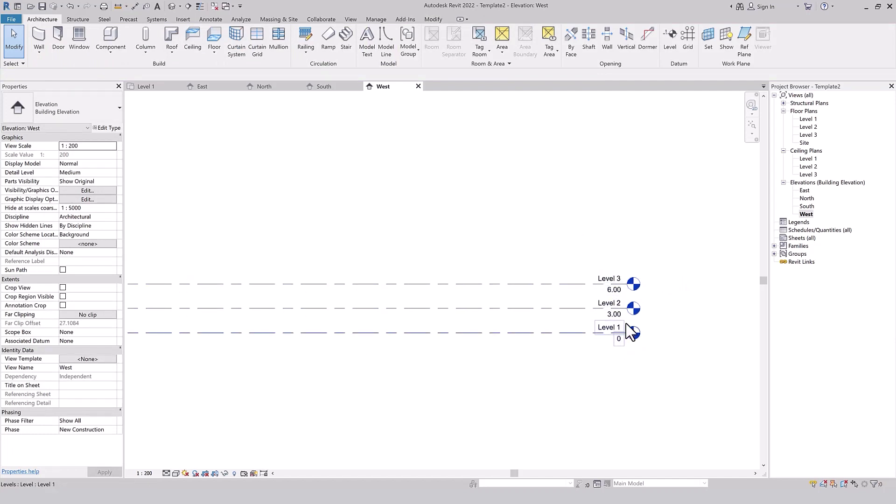
pyautogui.scroll(-1, 621, 321)
pyautogui.scroll(-1, 710, 304)
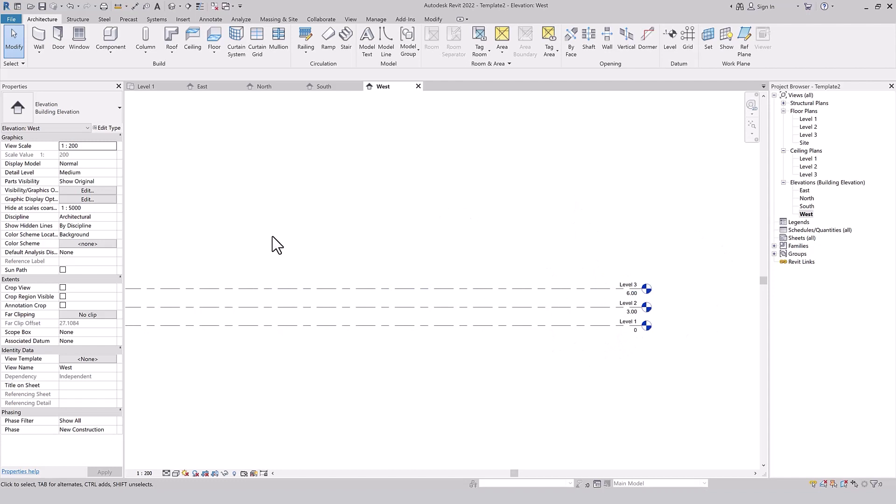
pyautogui.click(144, 88)
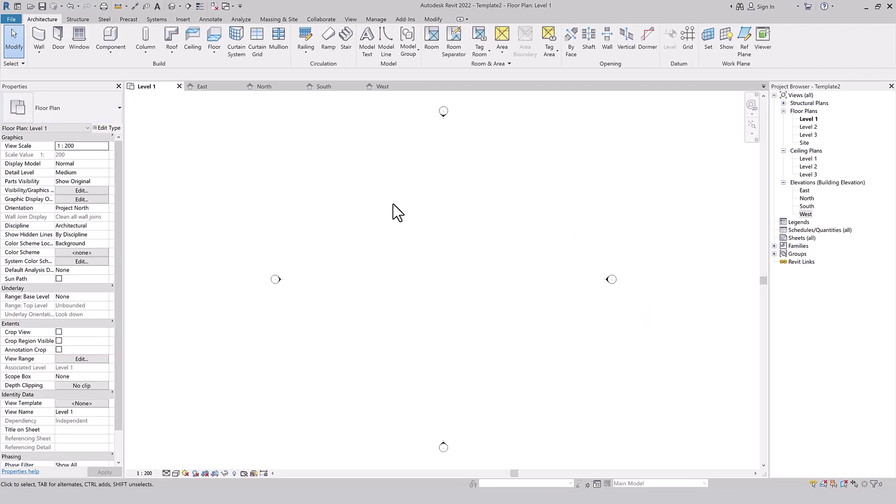
# - Close all inactive views, leaving Level 1, and expand the Families node in the Project Browser
pyautogui.click(352, 19)
pyautogui.click(779, 44)
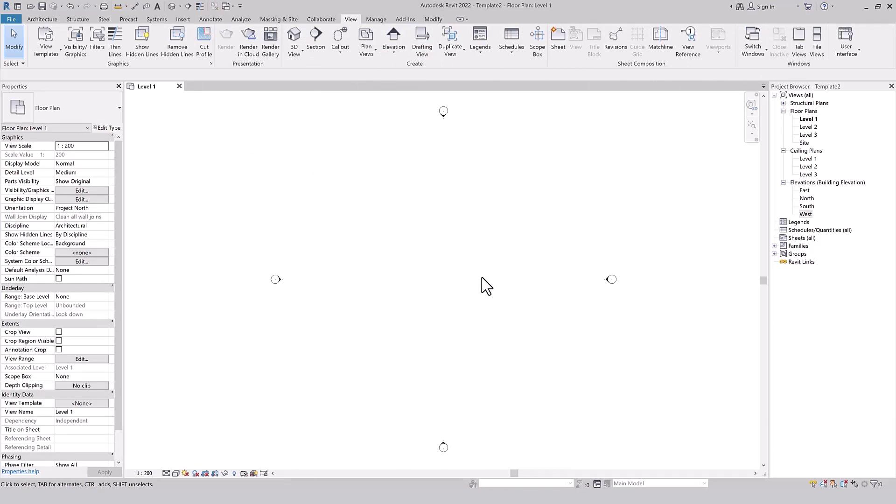
pyautogui.click(46, 19)
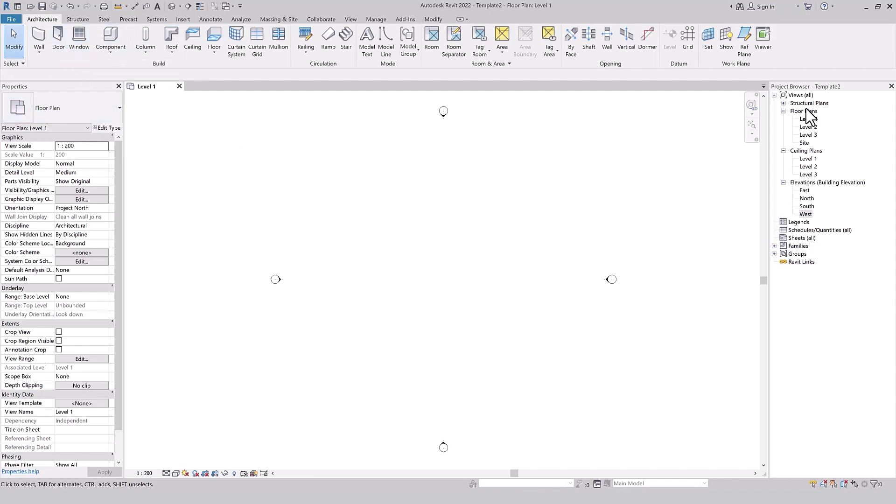
pyautogui.click(773, 245)
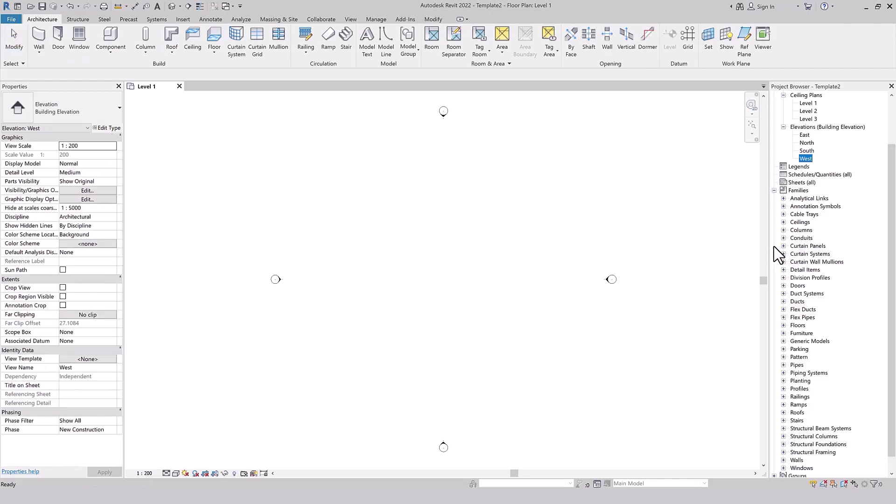
# - Delete all nine M_Fixed window size types from the Project Browser
pyautogui.click(809, 261)
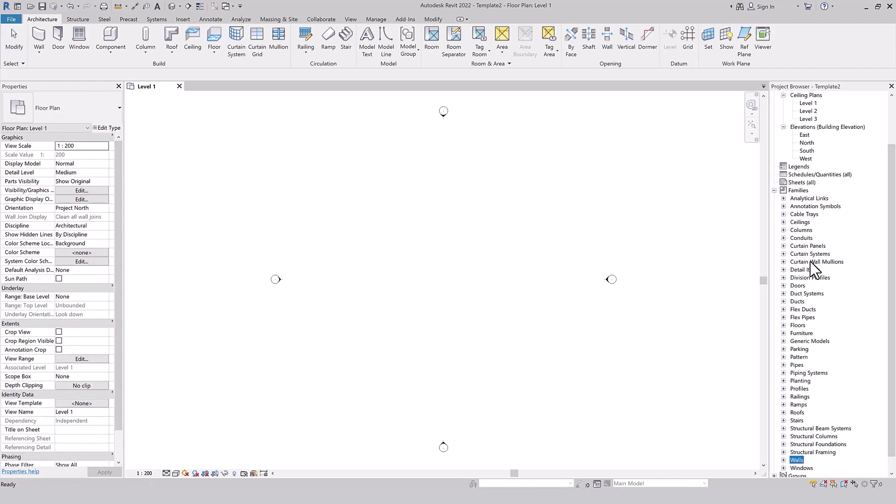
pyautogui.scroll(-1, 797, 355)
pyautogui.click(784, 452)
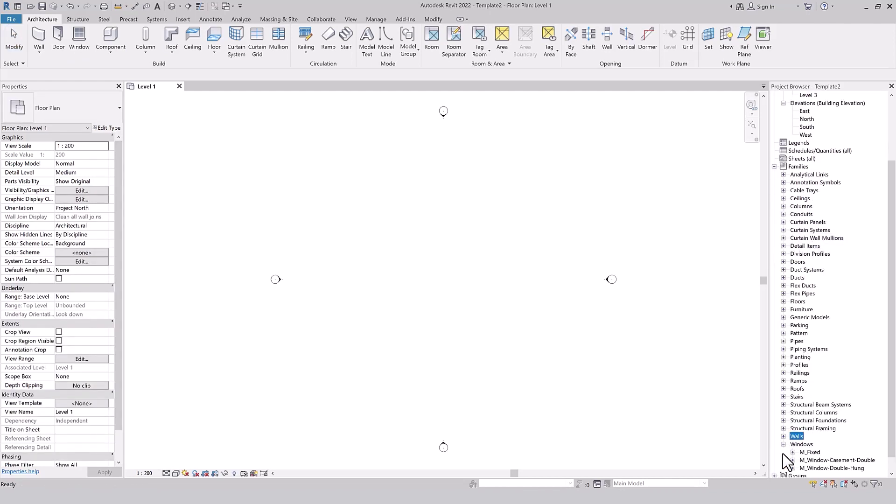
pyautogui.click(793, 436)
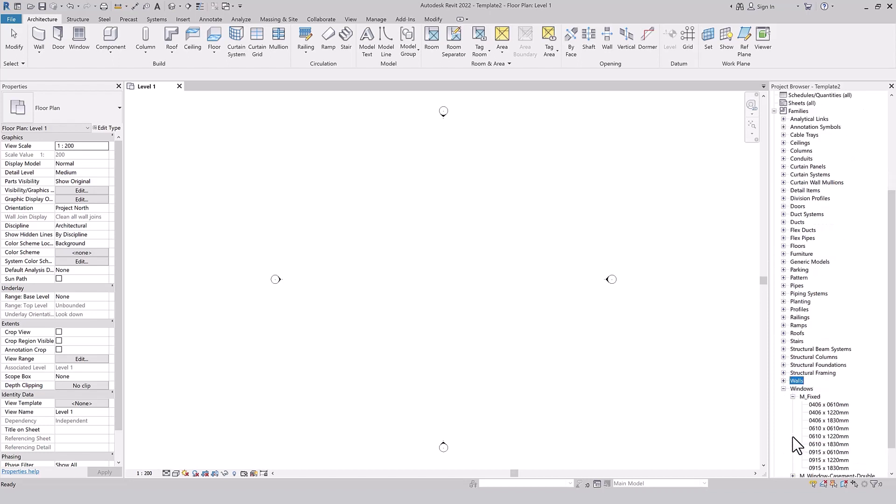
pyautogui.click(825, 372)
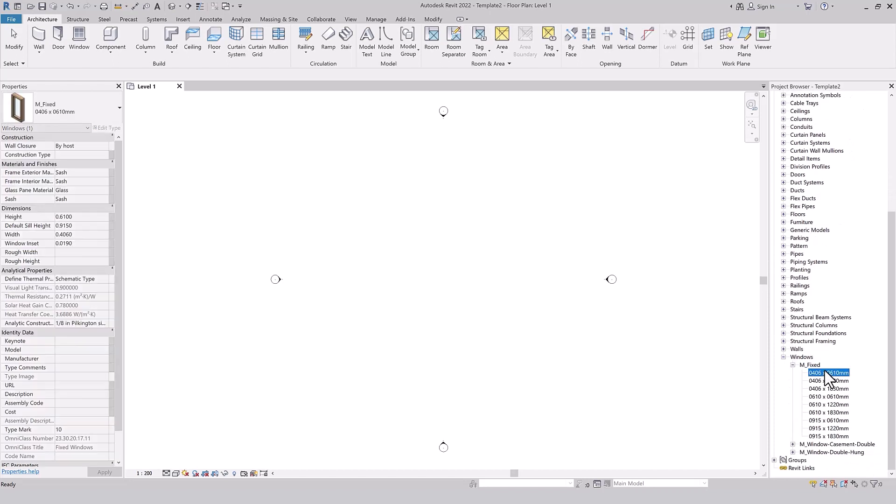
pyautogui.keyDown('shift'); pyautogui.click(832, 436); pyautogui.keyUp('shift')
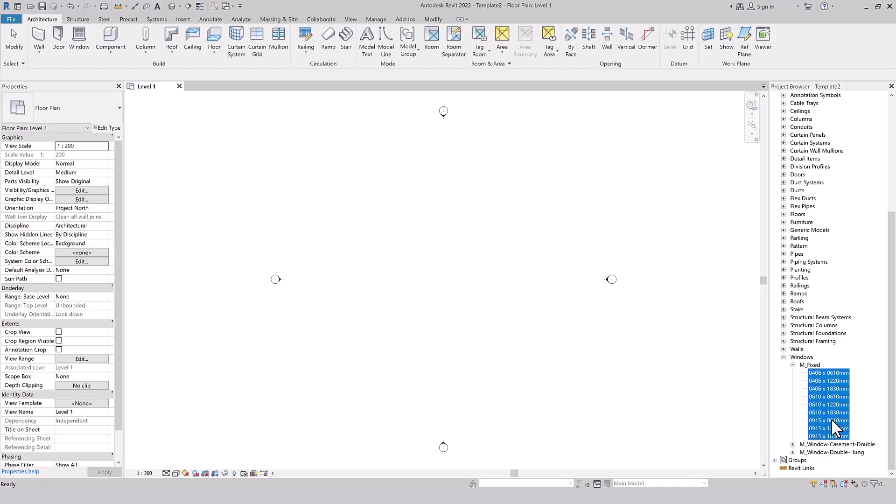
pyautogui.rightClick(832, 420)
pyautogui.click(838, 426)
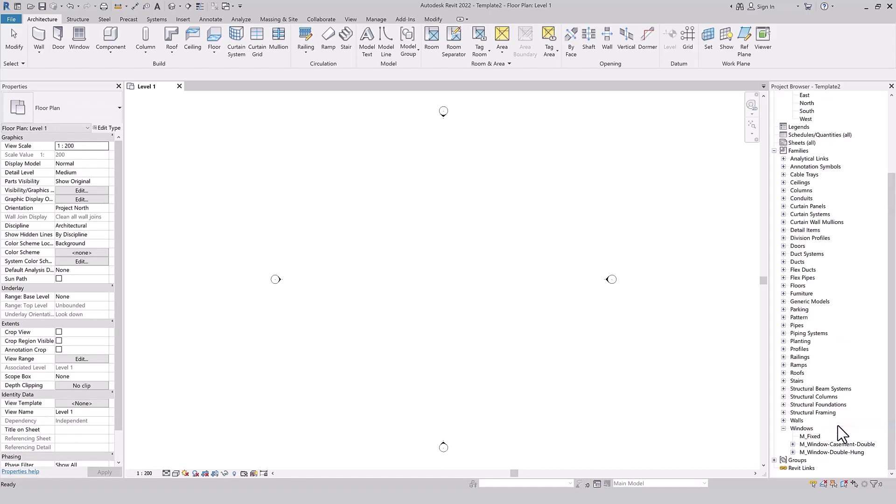
# - Delete the M_Fixed family entry, collapse the Families tree and begin placing walls
pyautogui.click(801, 436)
pyautogui.rightClick(802, 436)
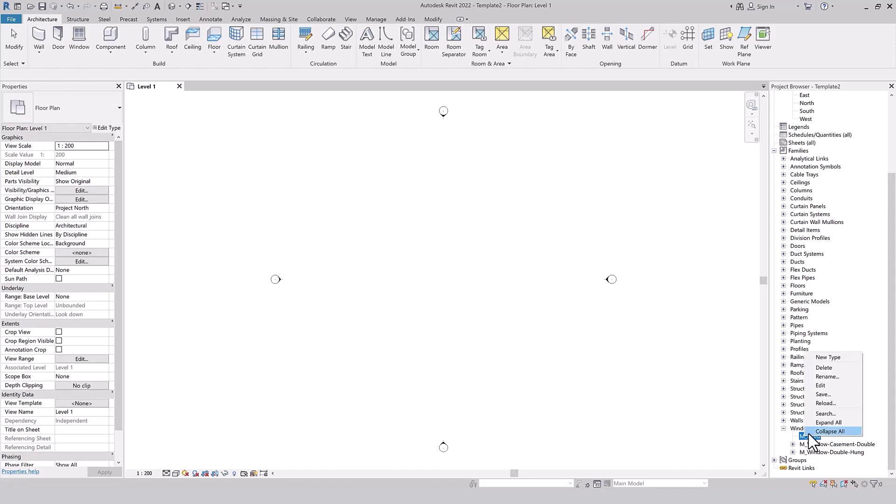
pyautogui.click(823, 368)
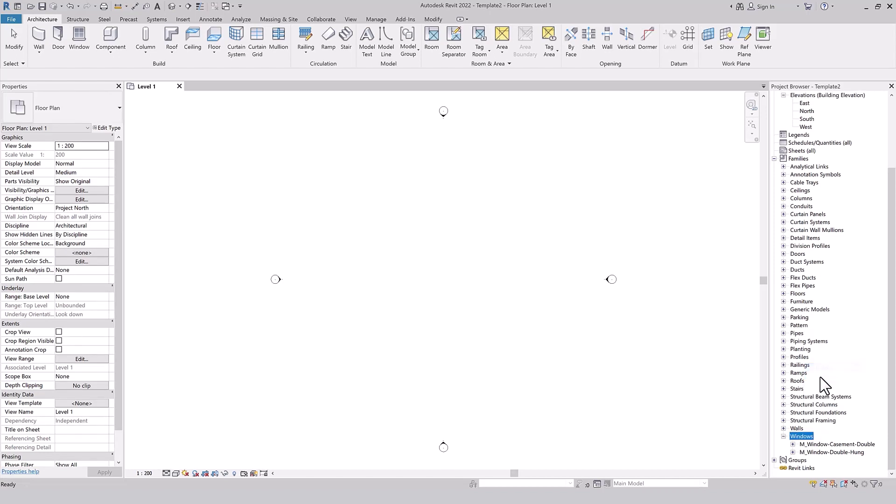
pyautogui.click(783, 437)
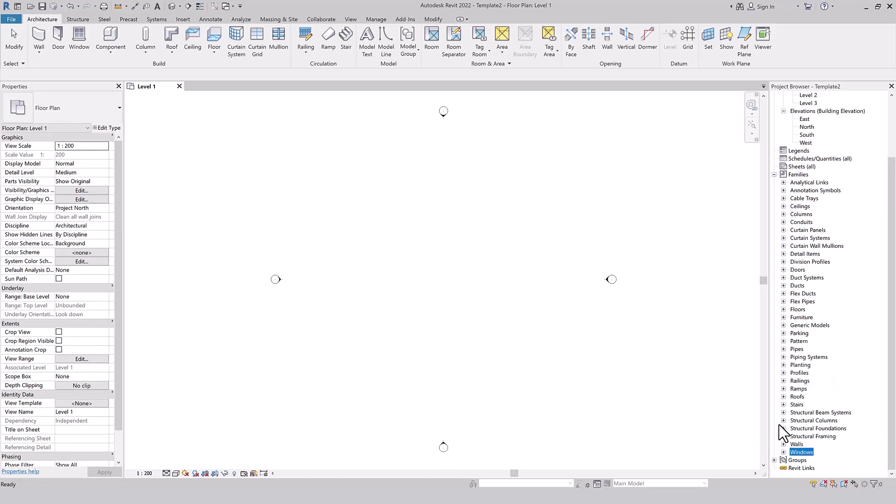
pyautogui.scroll(3, 789, 285)
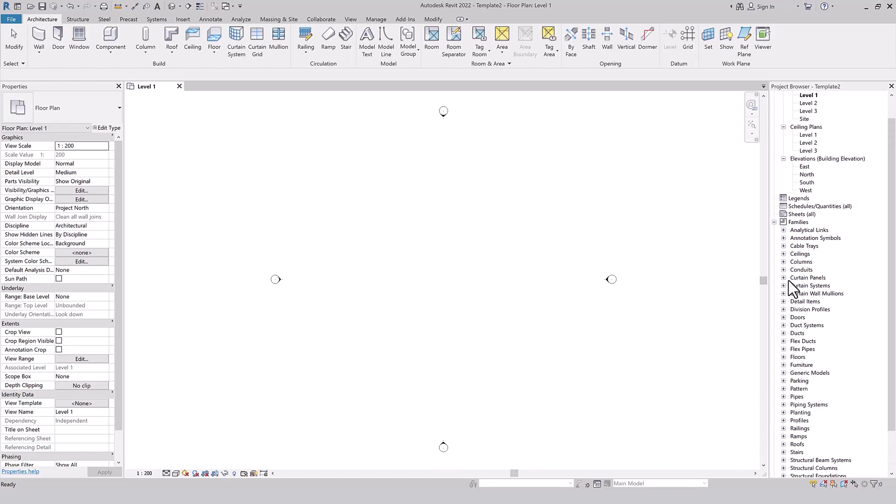
pyautogui.click(775, 247)
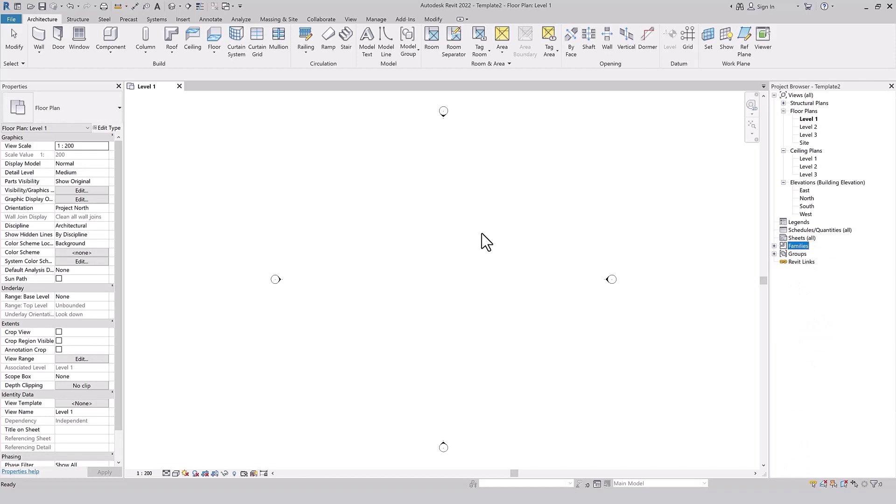
pyautogui.click(39, 36)
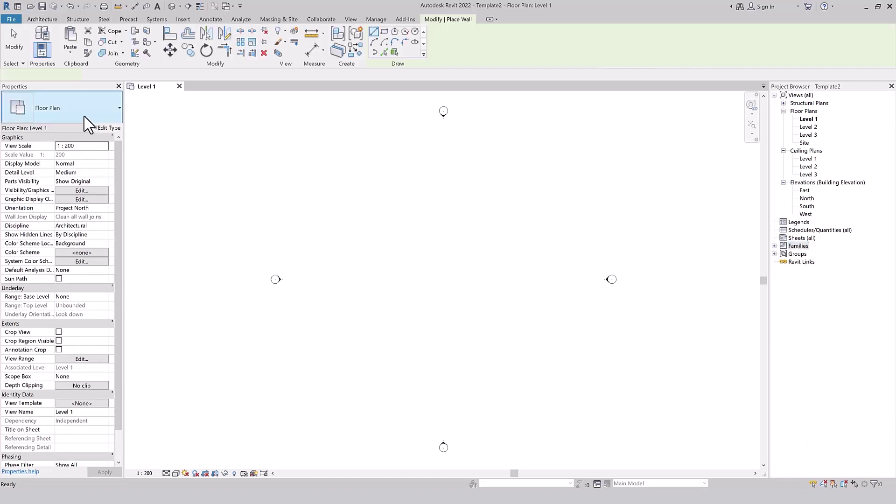
# - Duplicate the Generic - 200mm basic wall type as Generic - 100mm
pyautogui.click(91, 116)
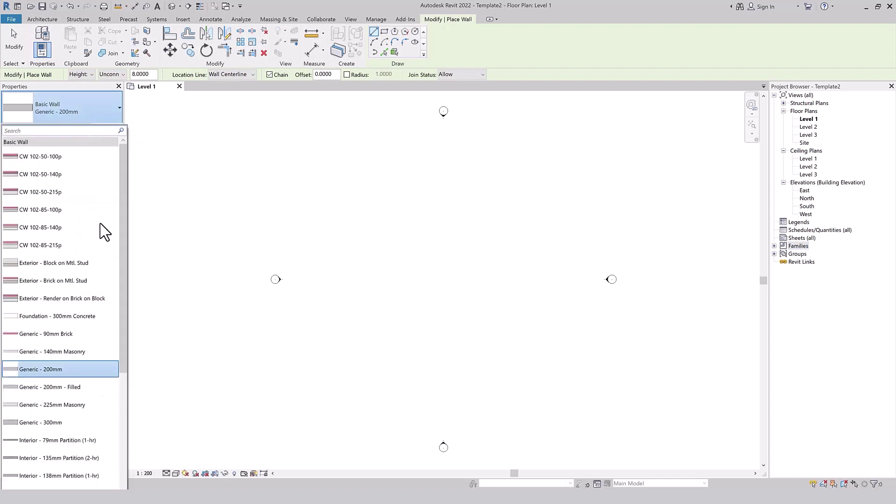
pyautogui.scroll(-2, 68, 382)
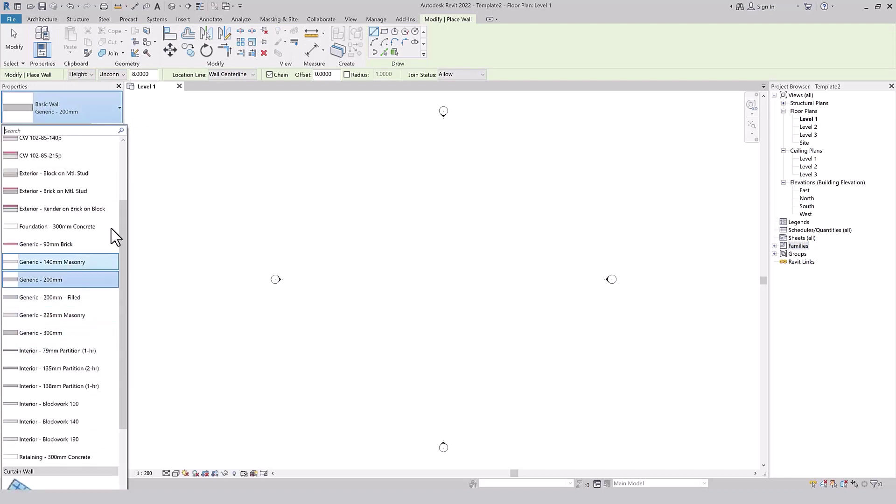
pyautogui.click(113, 108)
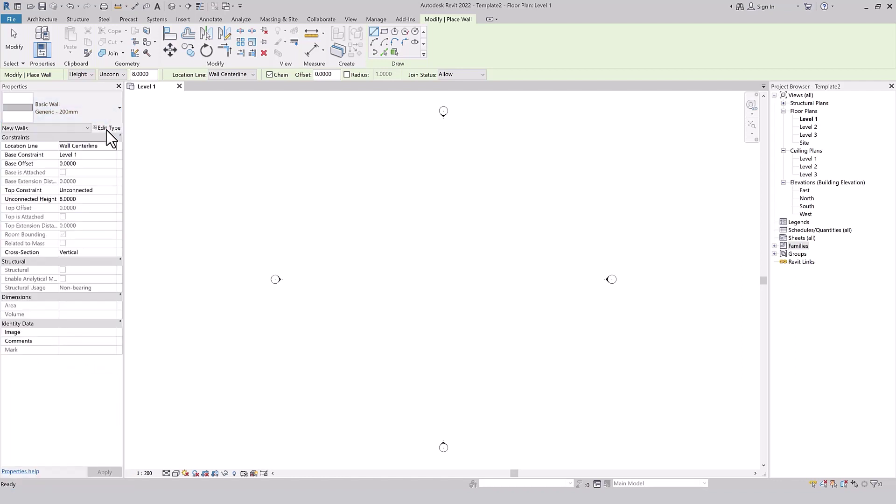
pyautogui.click(107, 129)
pyautogui.click(167, 174)
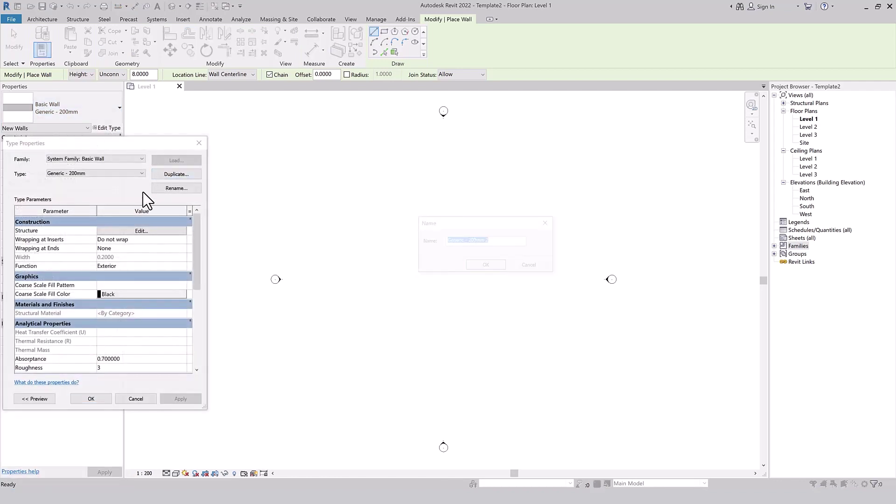
pyautogui.moveTo(468, 241); pyautogui.dragTo(471, 242)
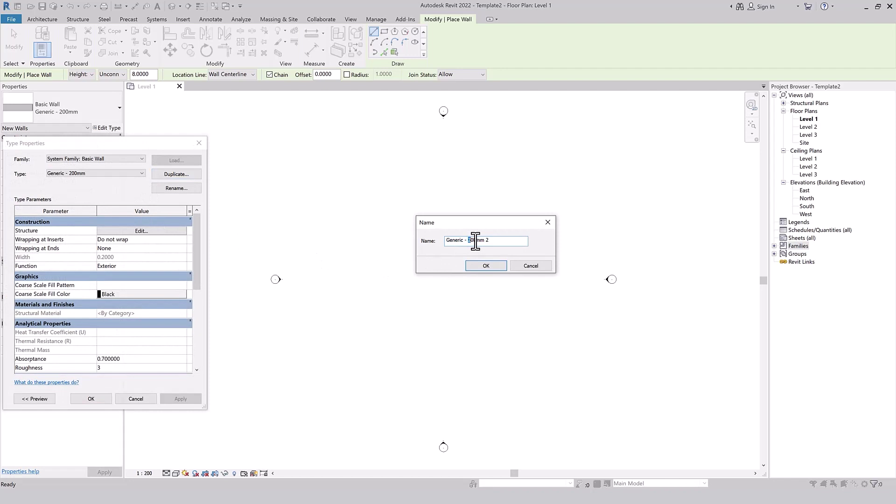
pyautogui.press('BackSpace')
pyautogui.click(485, 266)
# - Set the Generic - 100mm structure layer thickness to 0.1000 and stop placing walls
pyautogui.click(172, 231)
pyautogui.click(108, 237)
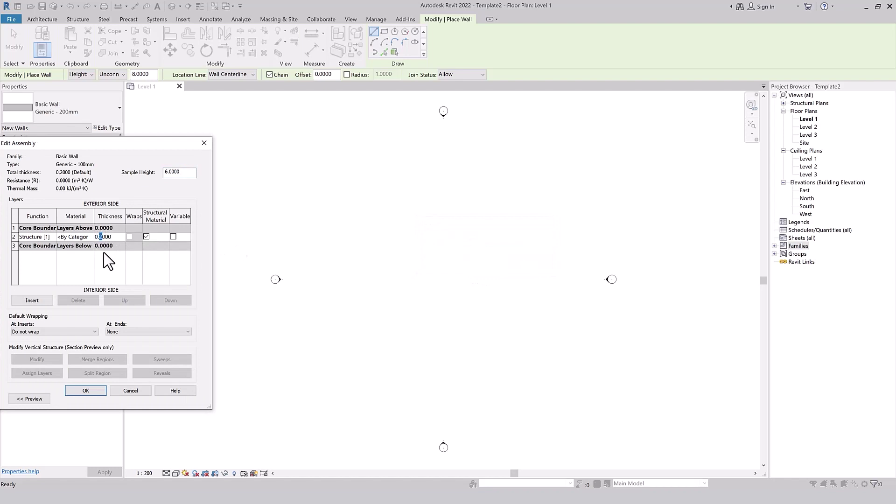
pyautogui.click(85, 390)
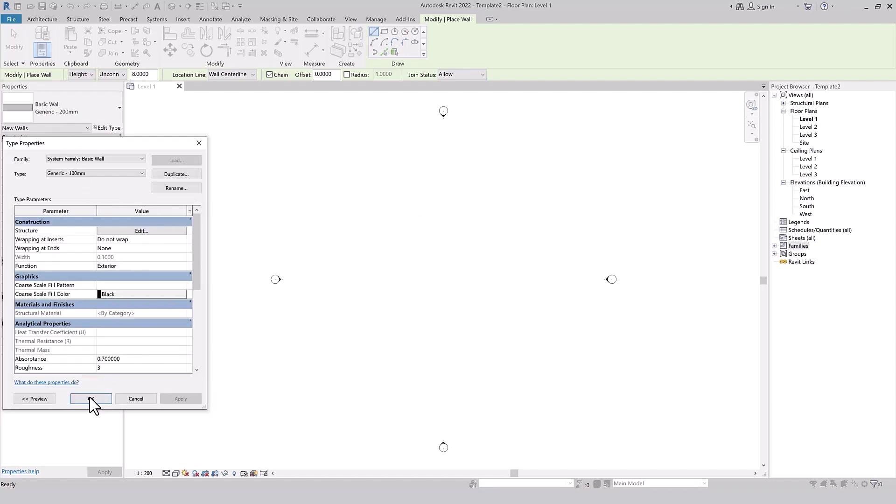
pyautogui.click(91, 400)
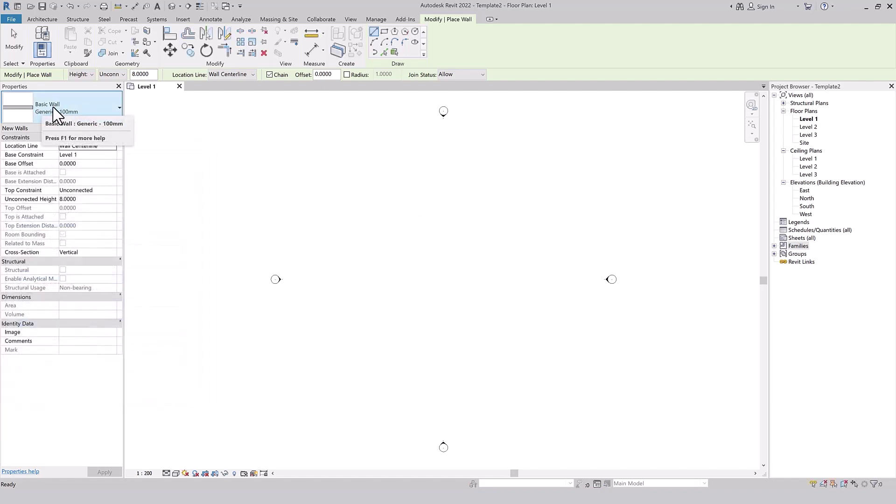
pyautogui.press('Escape')
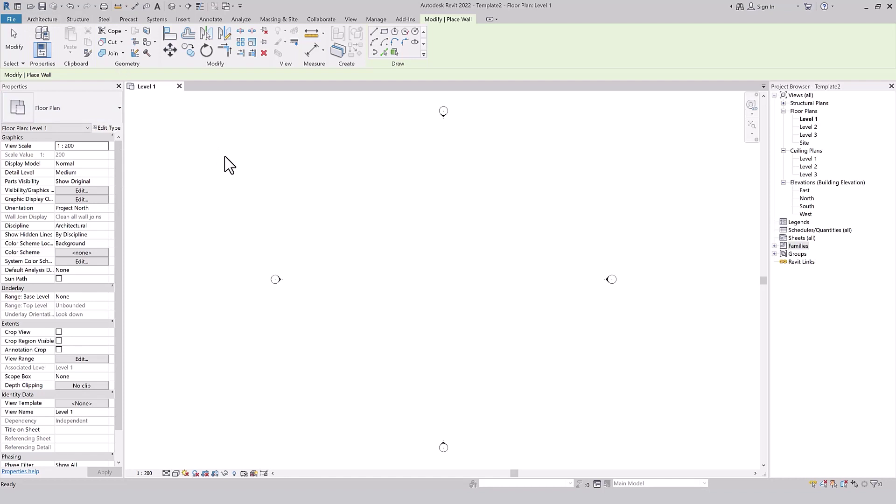
# - Load the M_Door-Double-Glass and M_Door-Double-Sliding families from the library's Doors folder
pyautogui.press('Escape')
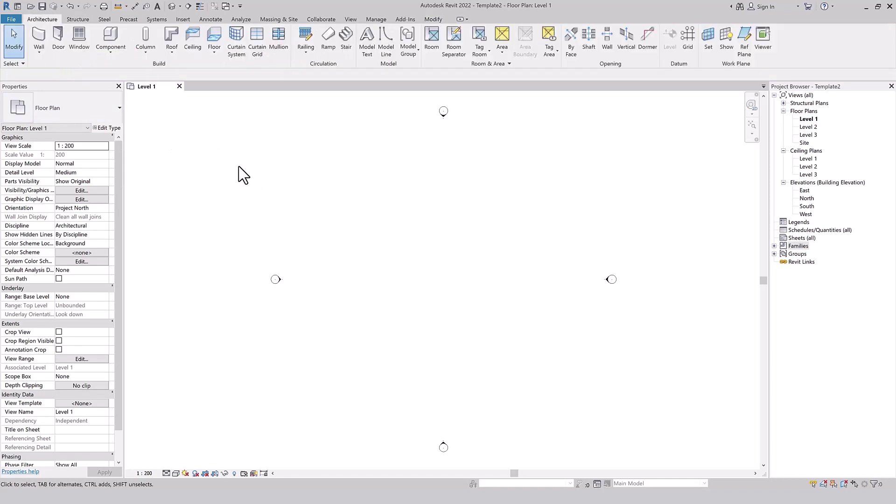
pyautogui.click(58, 47)
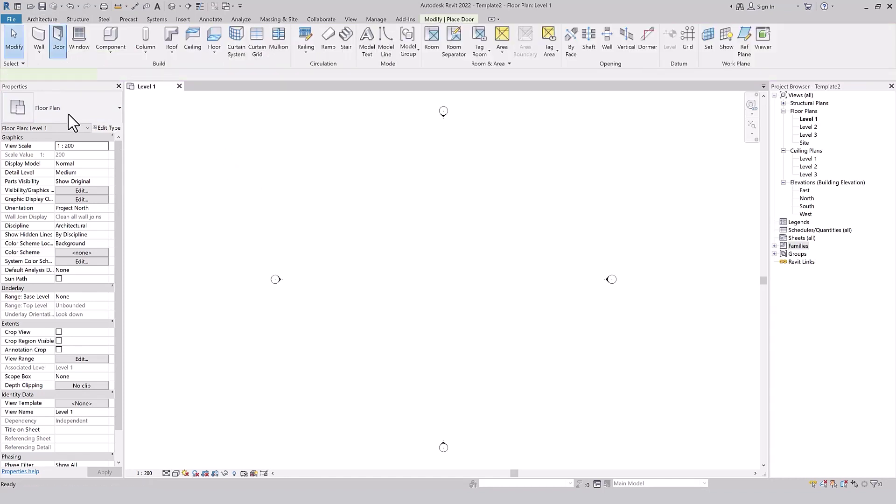
pyautogui.click(379, 50)
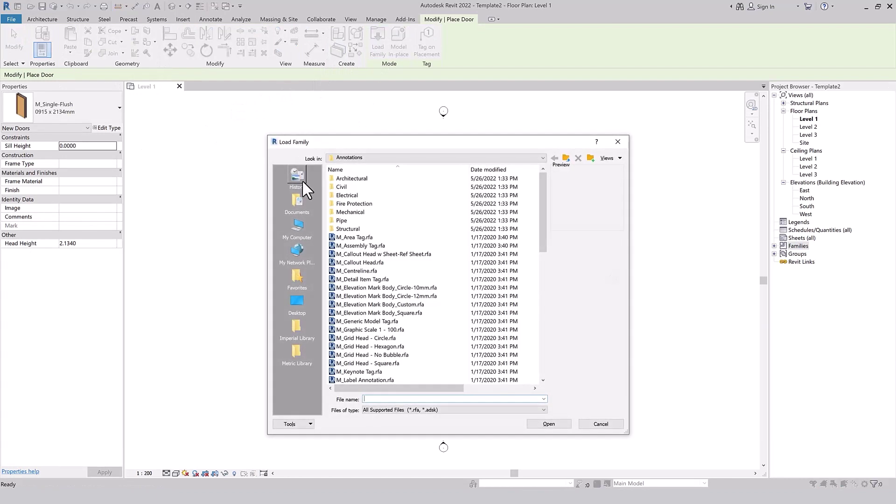
pyautogui.doubleClick(363, 180)
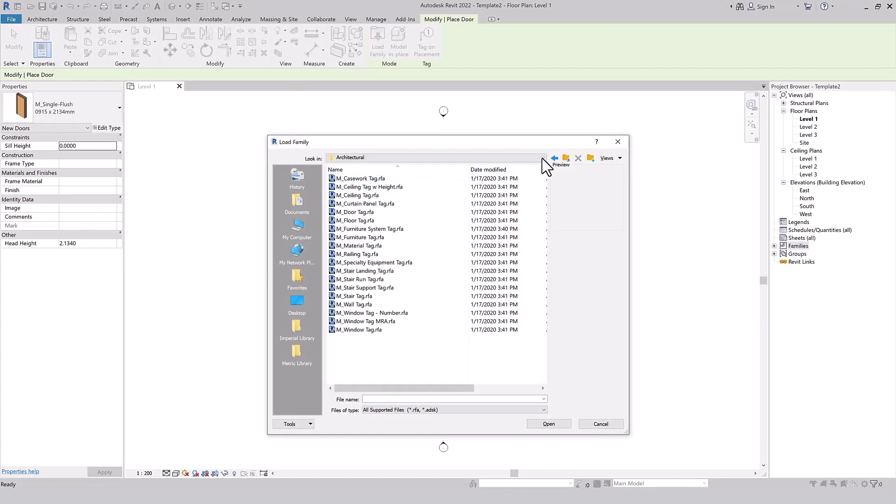
pyautogui.click(566, 157)
pyautogui.click(566, 158)
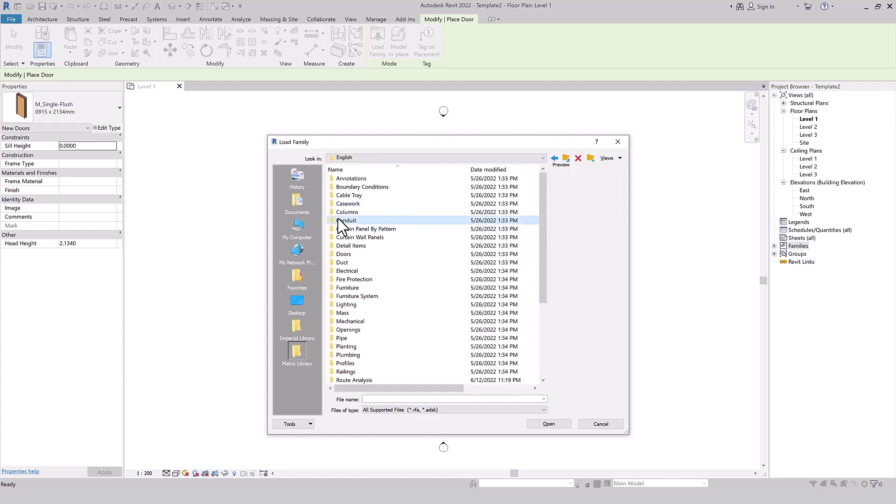
pyautogui.doubleClick(353, 254)
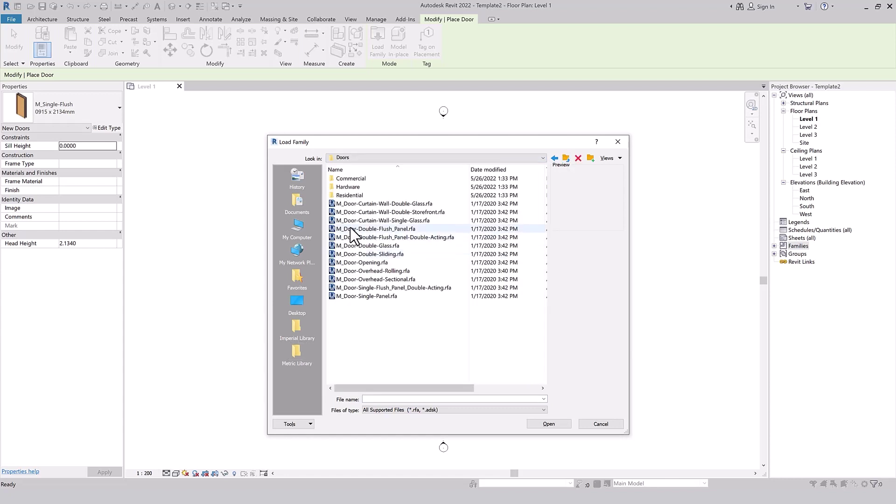
pyautogui.click(354, 246)
pyautogui.keyDown('ctrl'); pyautogui.click(353, 254); pyautogui.keyUp('ctrl')
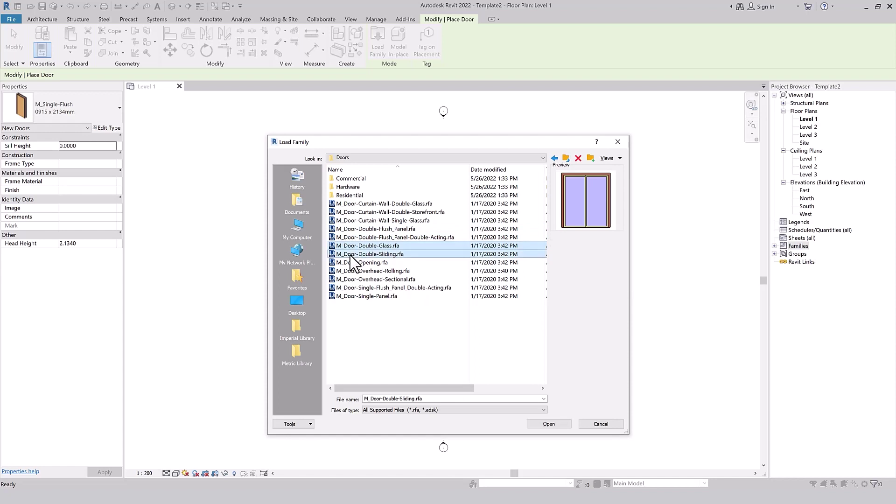
pyautogui.click(546, 424)
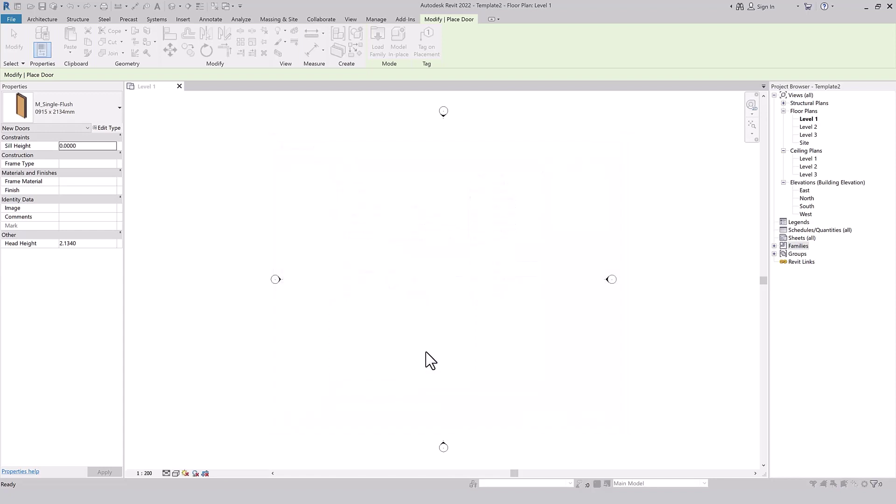
pyautogui.click(493, 294)
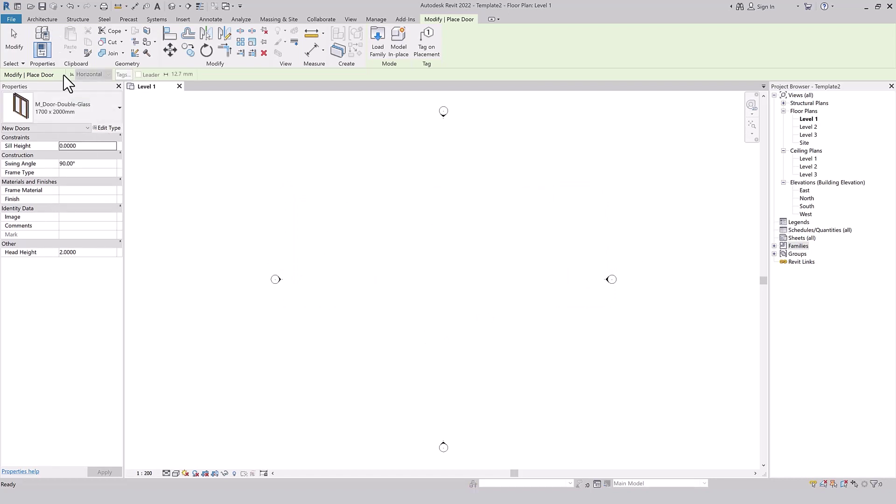
# - Keep M_Door-Double-Glass 1700 x 2000mm as the door type and end door placement unplaced
pyautogui.click(99, 117)
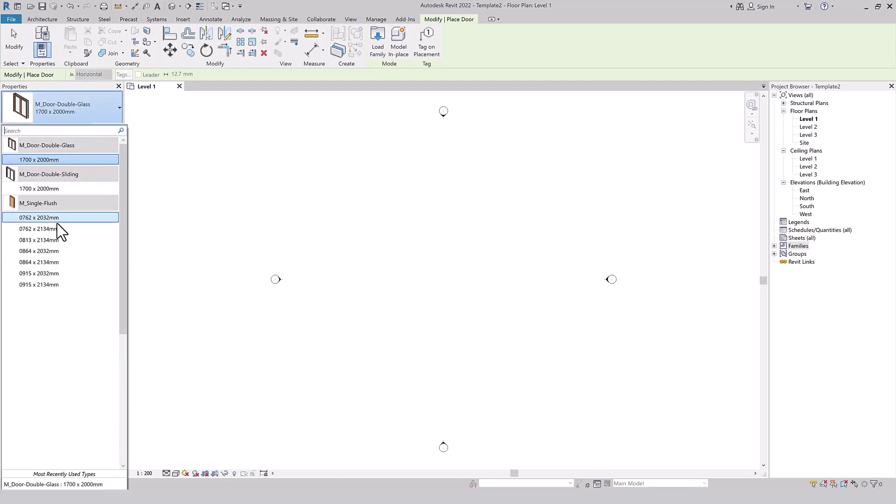
pyautogui.press('Escape')
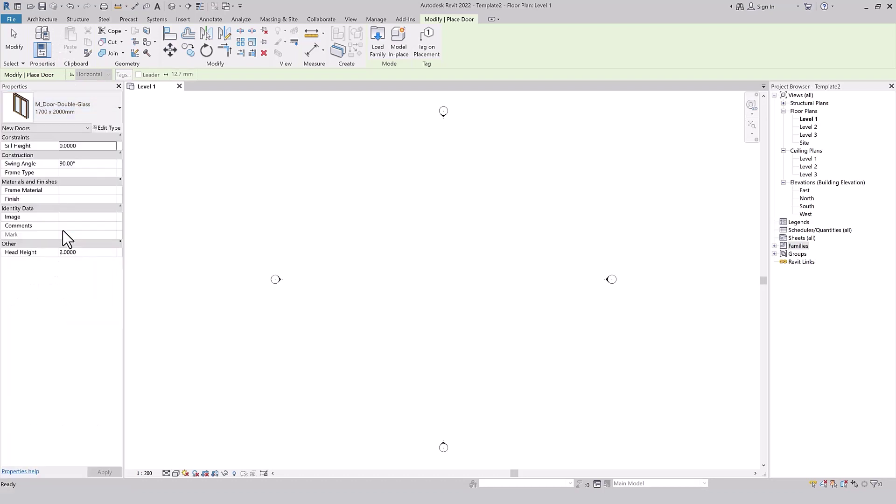
pyautogui.press('Escape')
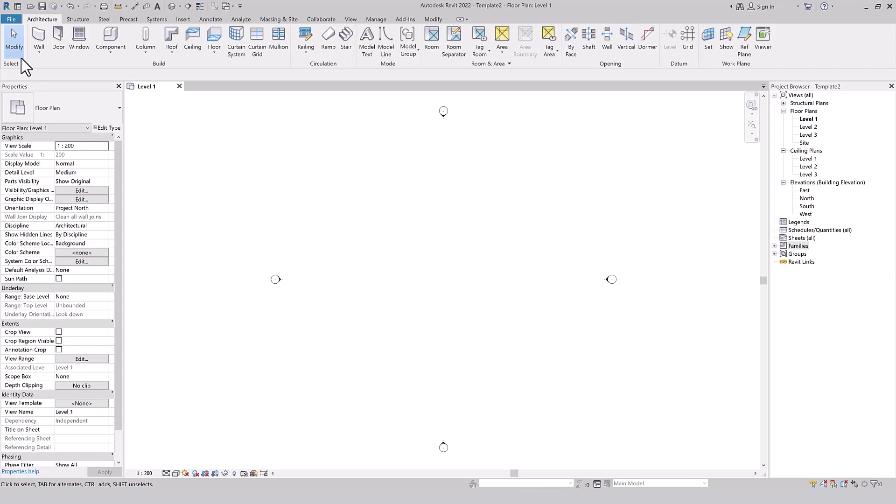
pyautogui.click(8, 20)
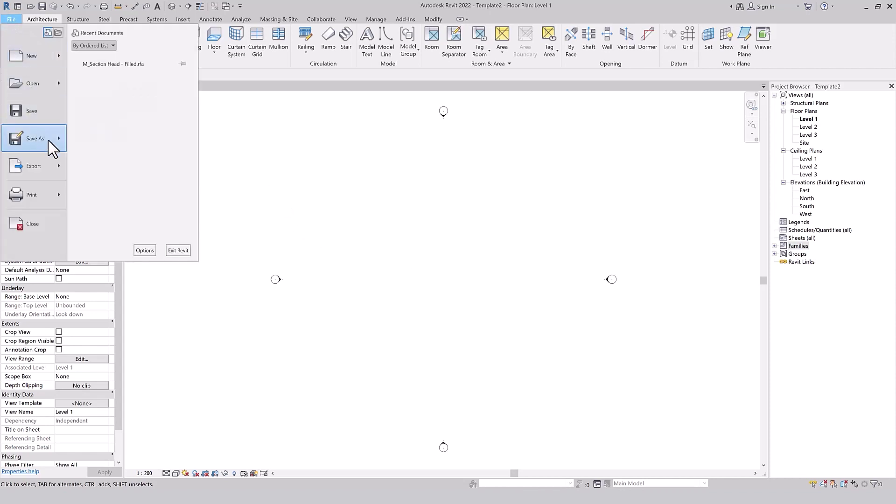
# - Save the template as Architecture Template.rte in Desktop > 03-Custom Revit Template > 01-Project
pyautogui.press('Escape')
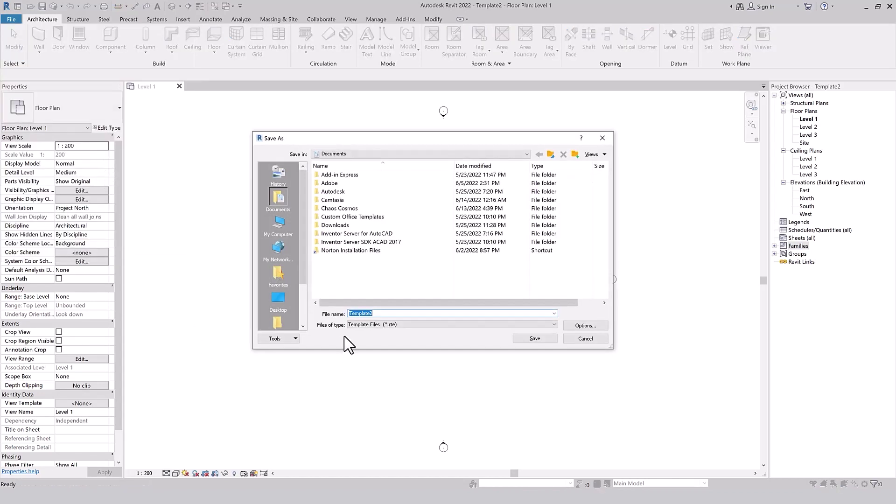
pyautogui.click(397, 325)
pyautogui.click(392, 333)
pyautogui.click(280, 297)
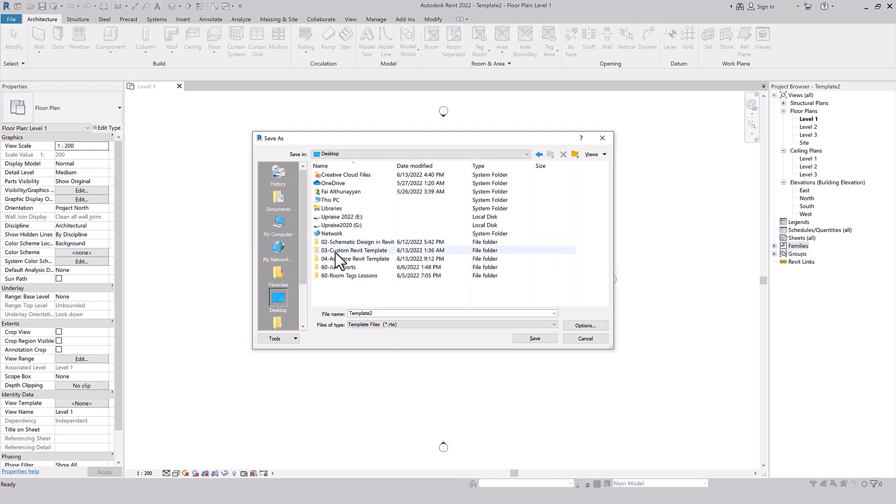
pyautogui.doubleClick(338, 251)
pyautogui.doubleClick(333, 176)
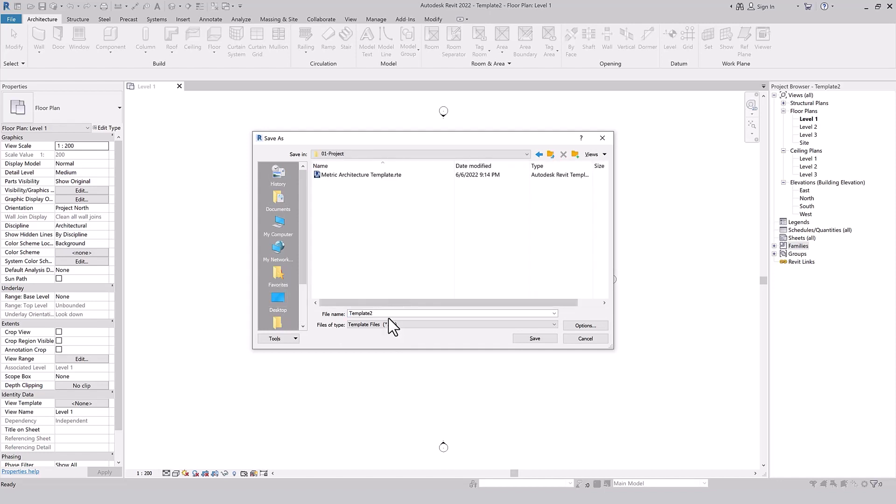
pyautogui.click(343, 176)
pyautogui.click(357, 314)
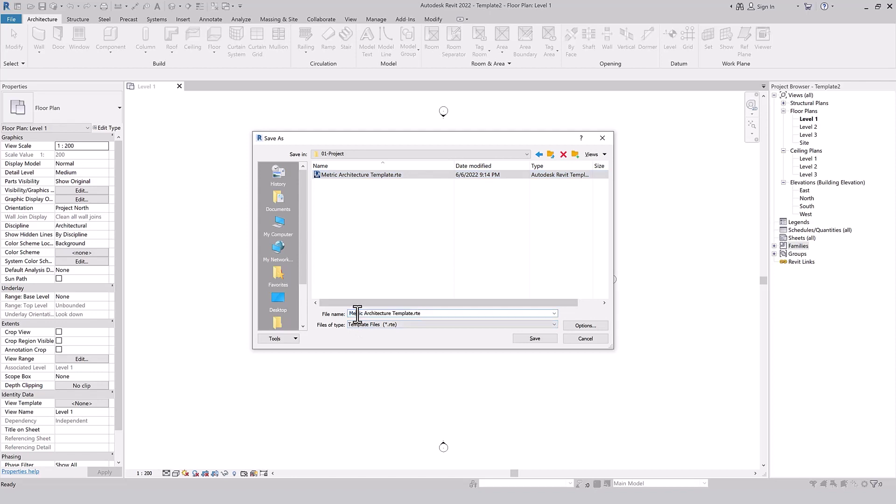
pyautogui.click(534, 340)
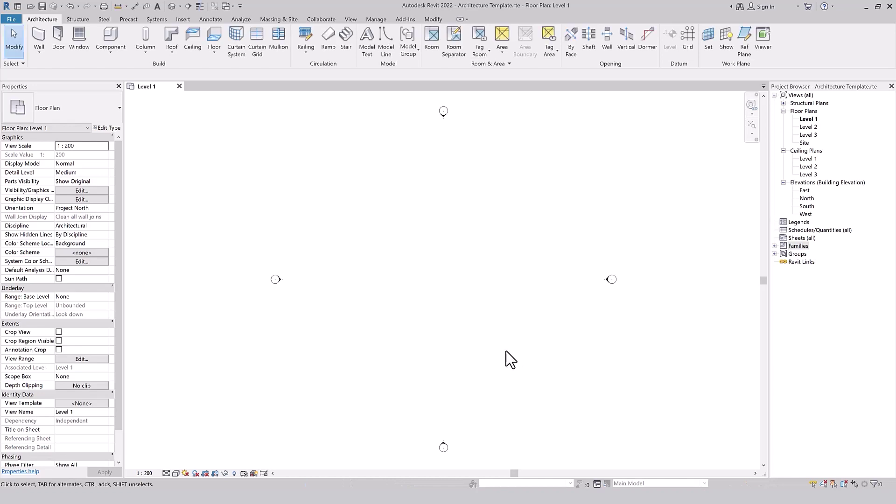
pyautogui.click(179, 86)
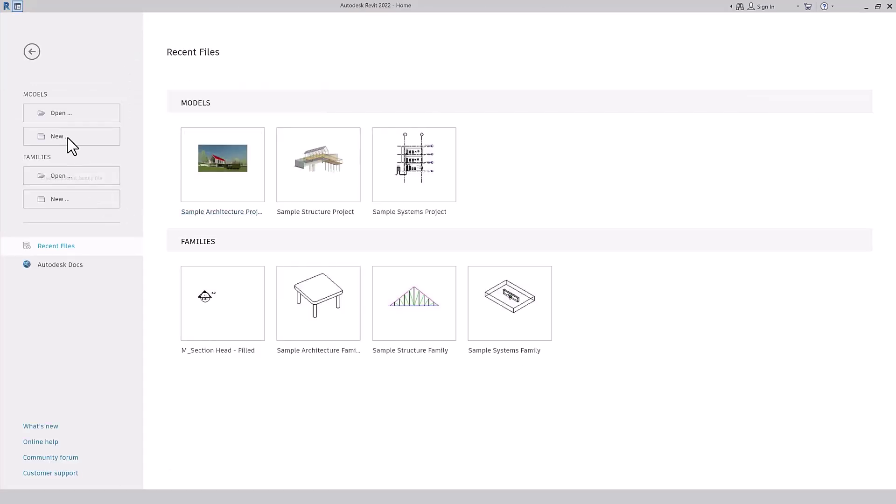
# - Start a new Project using Architecture Template.rte from the 01-Project folder as its template
pyautogui.click(66, 142)
pyautogui.click(212, 178)
pyautogui.click(207, 185)
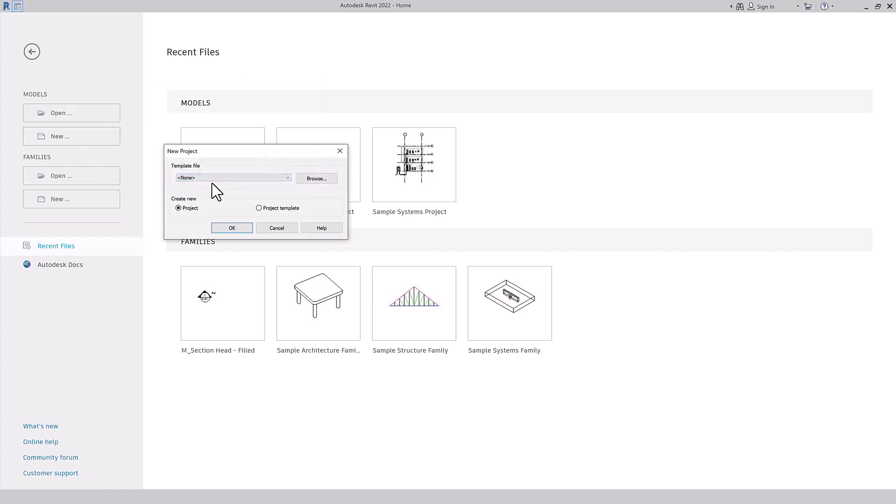
pyautogui.click(315, 179)
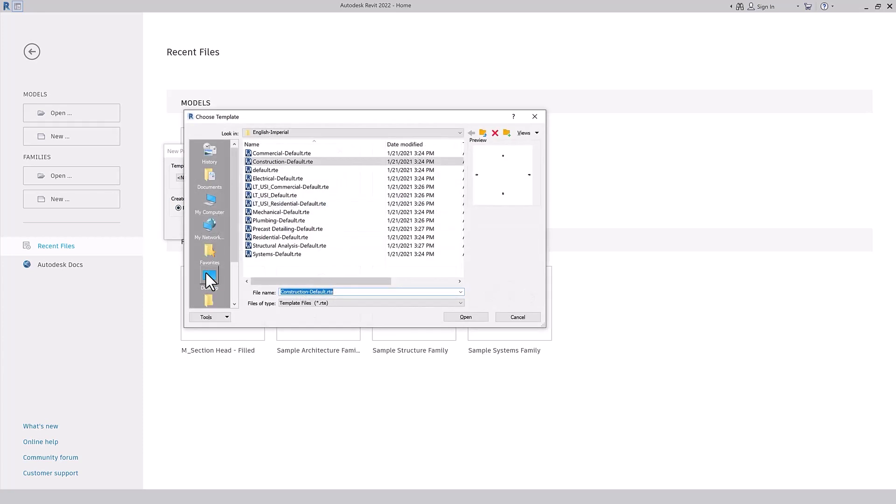
pyautogui.click(210, 276)
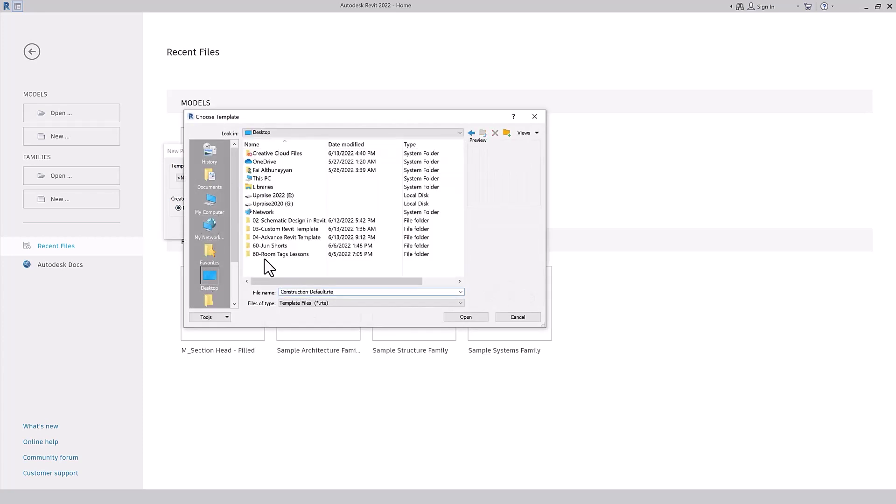
pyautogui.doubleClick(283, 229)
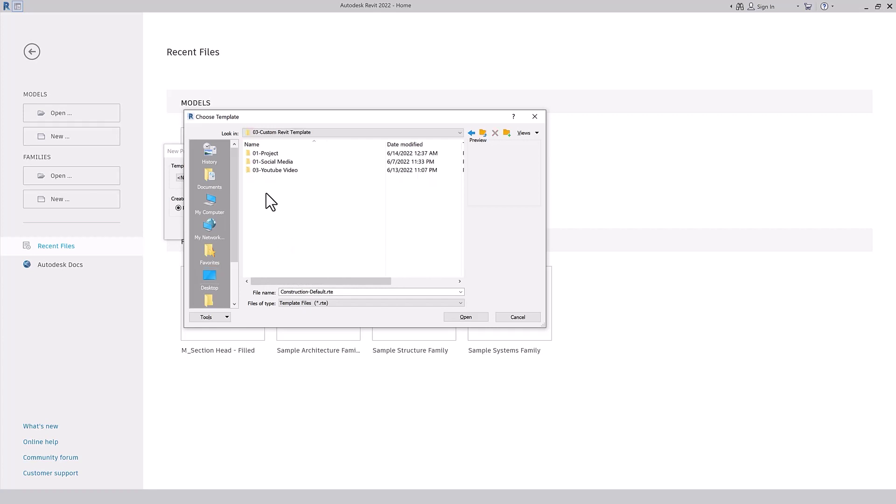
pyautogui.doubleClick(273, 154)
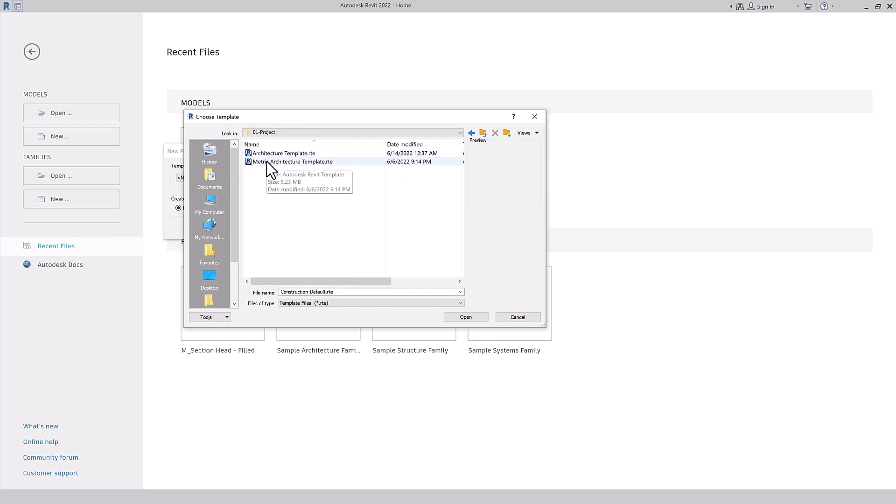
pyautogui.click(268, 154)
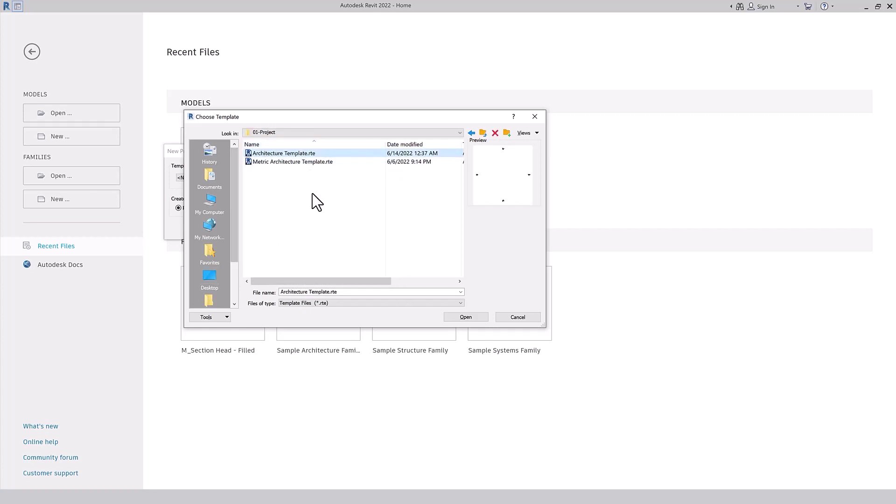
pyautogui.click(461, 313)
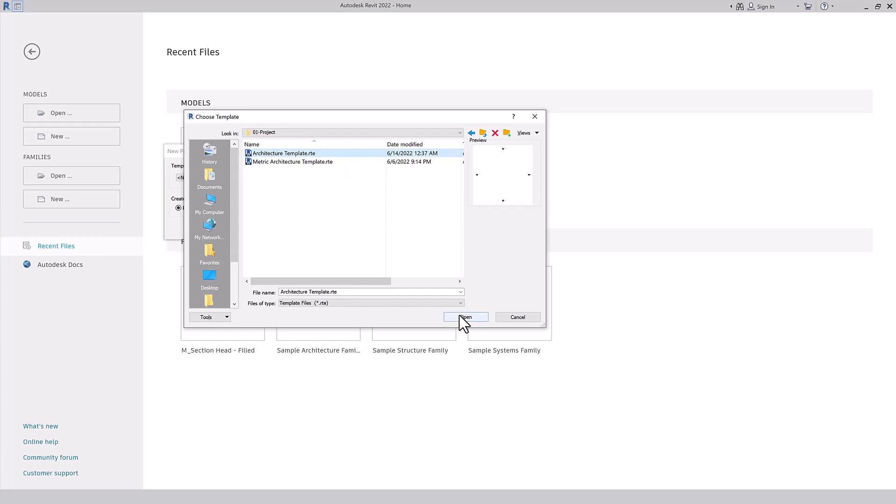
pyautogui.click(232, 227)
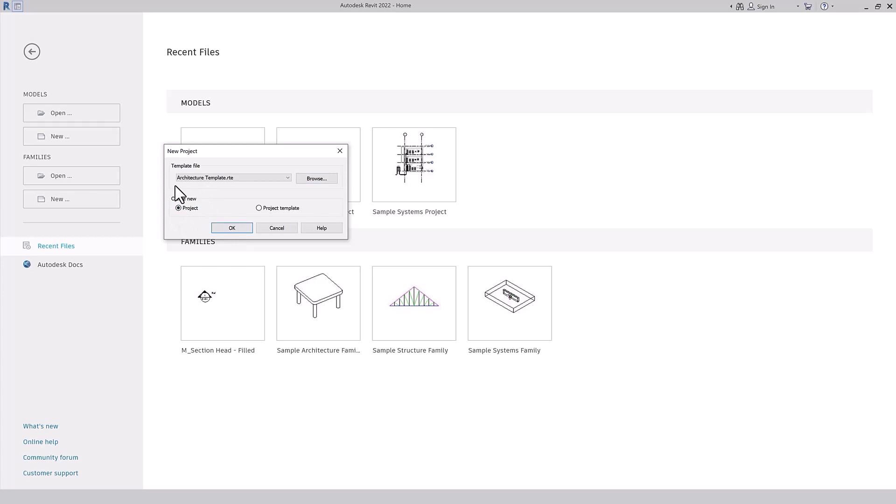
# - Create the project and confirm view scale 1 : 200 and Medium detail level
pyautogui.click(229, 229)
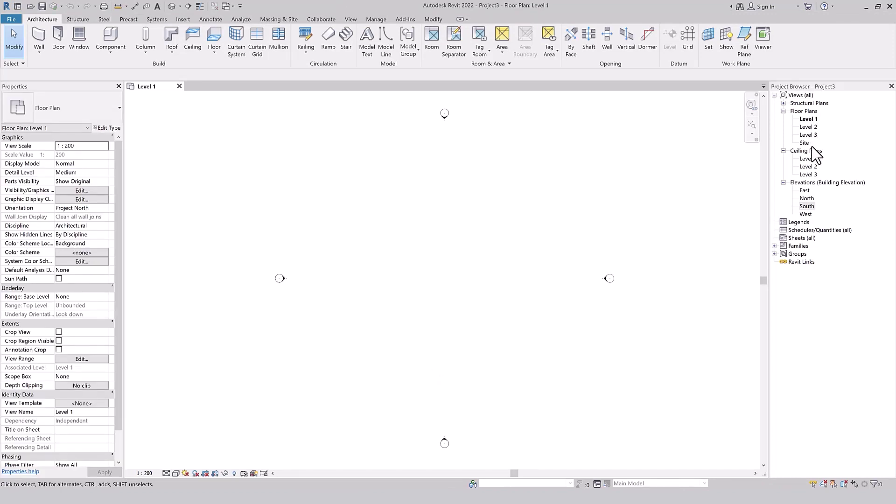
pyautogui.click(149, 473)
pyautogui.click(196, 449)
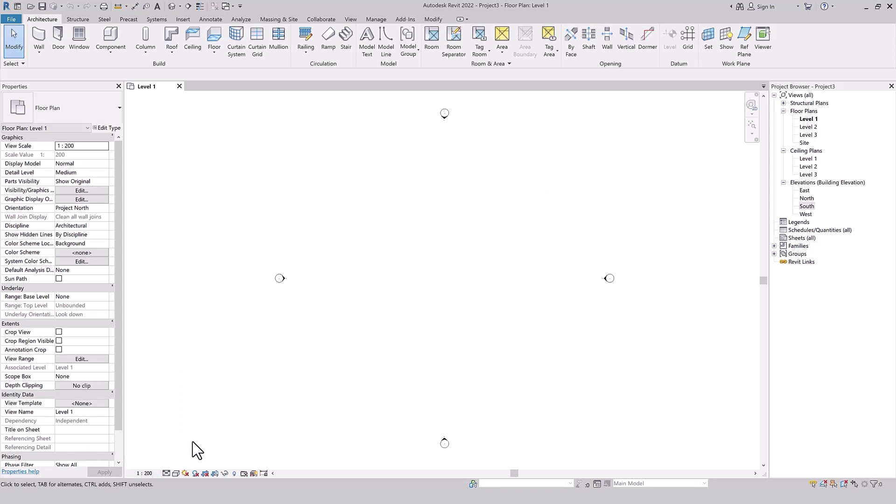
pyautogui.click(167, 473)
pyautogui.click(437, 300)
# - Check meter length units via UN and Levels 1–3 at 0, 3.00, 6.00 in East elevation
pyautogui.press('u')
pyautogui.press('n')
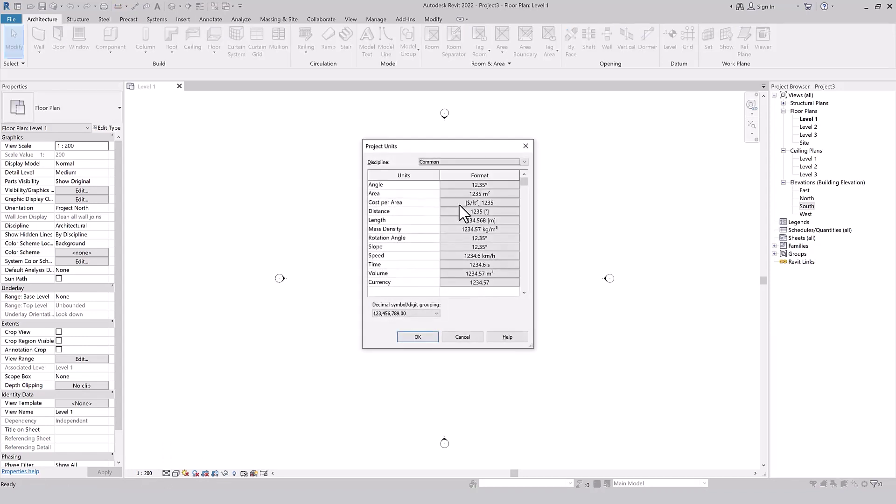
pyautogui.click(502, 220)
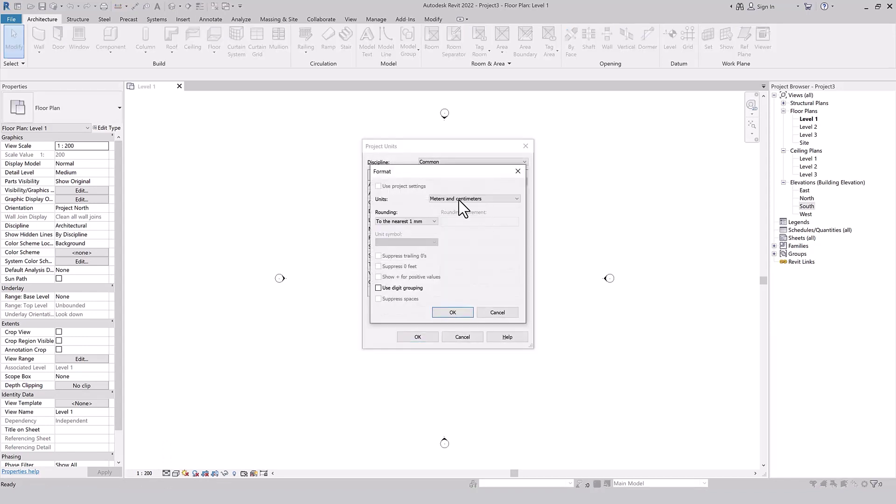
pyautogui.click(462, 312)
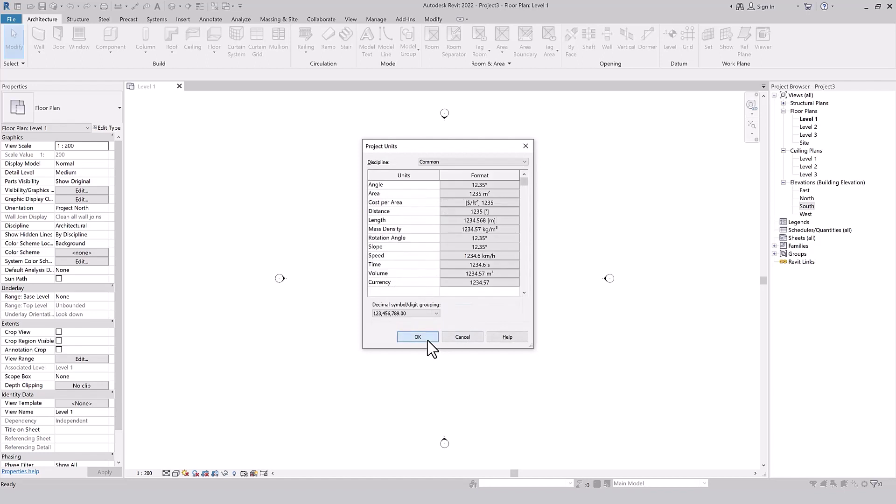
pyautogui.click(427, 338)
pyautogui.doubleClick(805, 190)
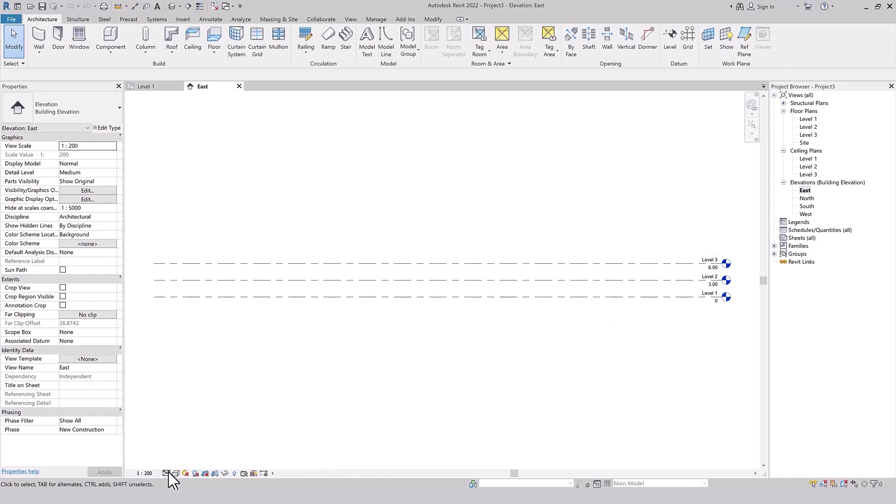
pyautogui.click(239, 86)
pyautogui.click(527, 300)
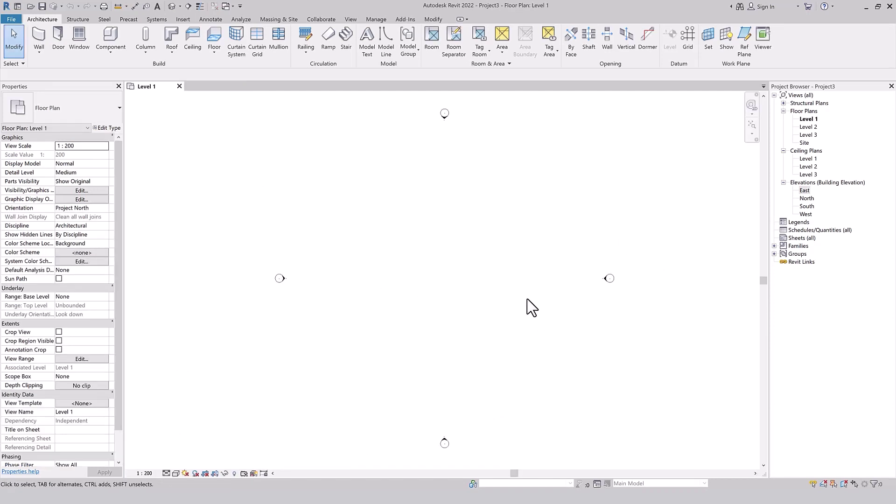